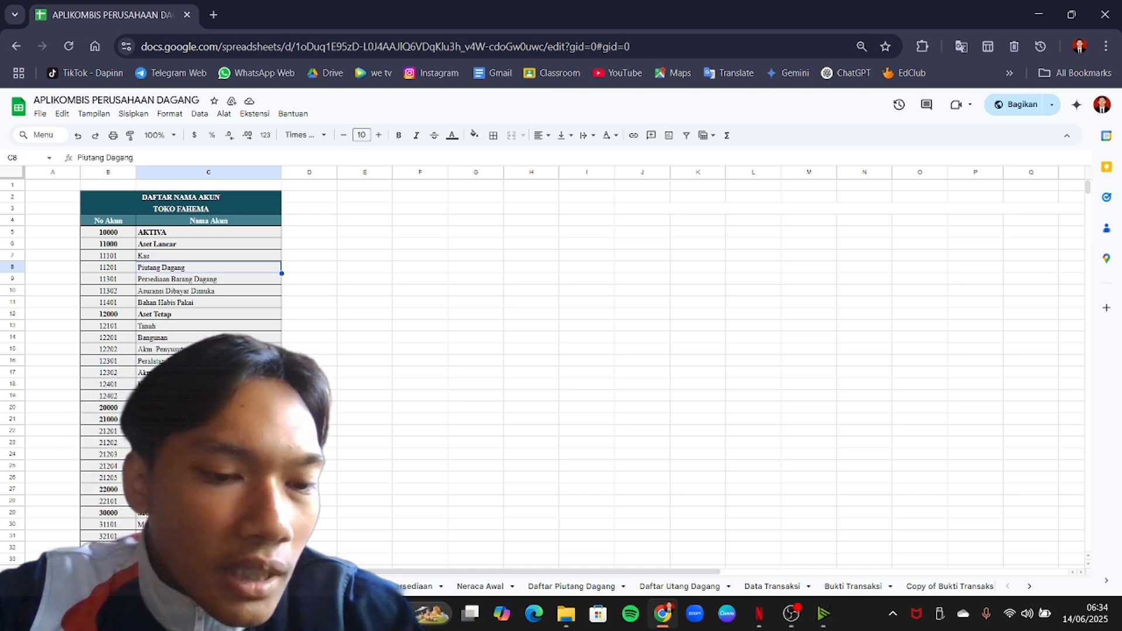
Inspect the total and yearly depreciation (SLN) formulas in the Daftar Peralatan Toko sheet.
key("ctrl+shift+Page_Down")
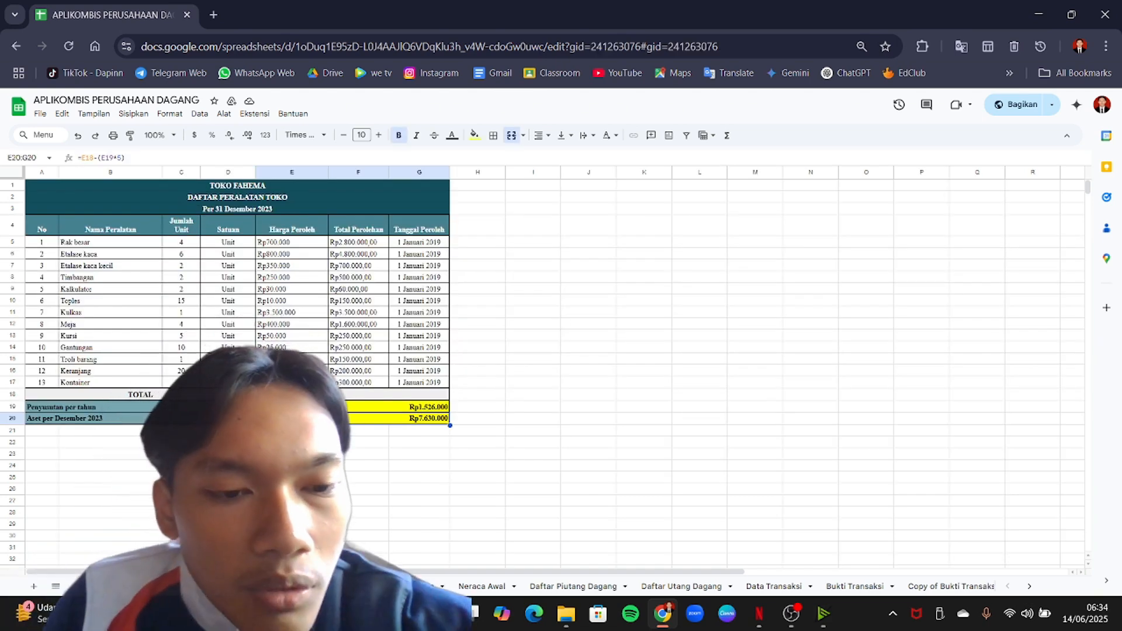
left_click(337, 397)
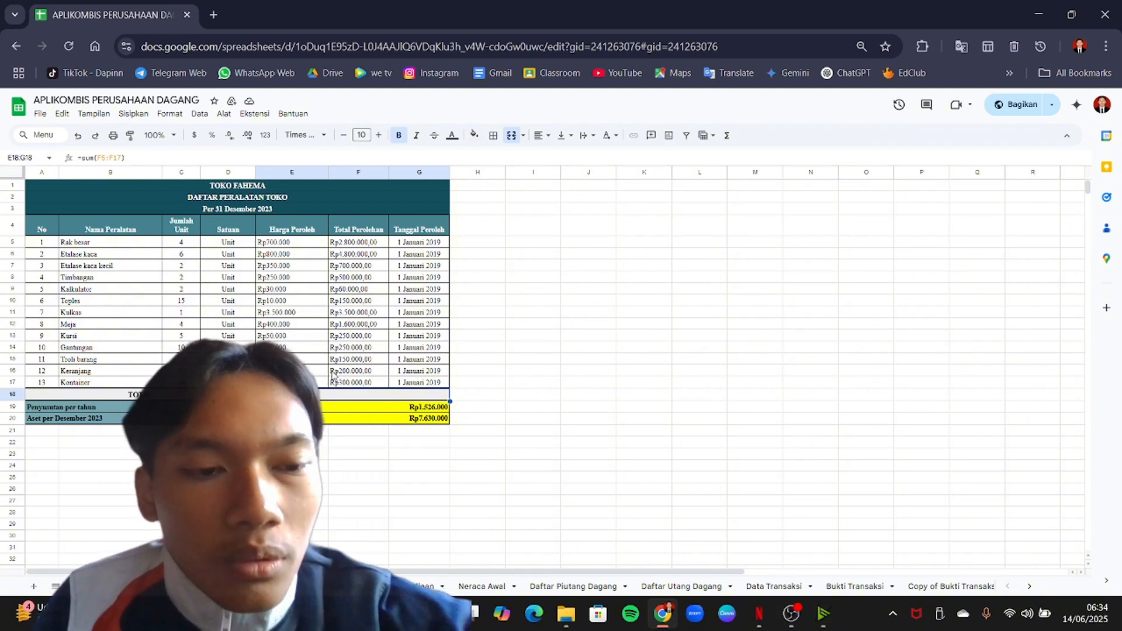
left_click(385, 407)
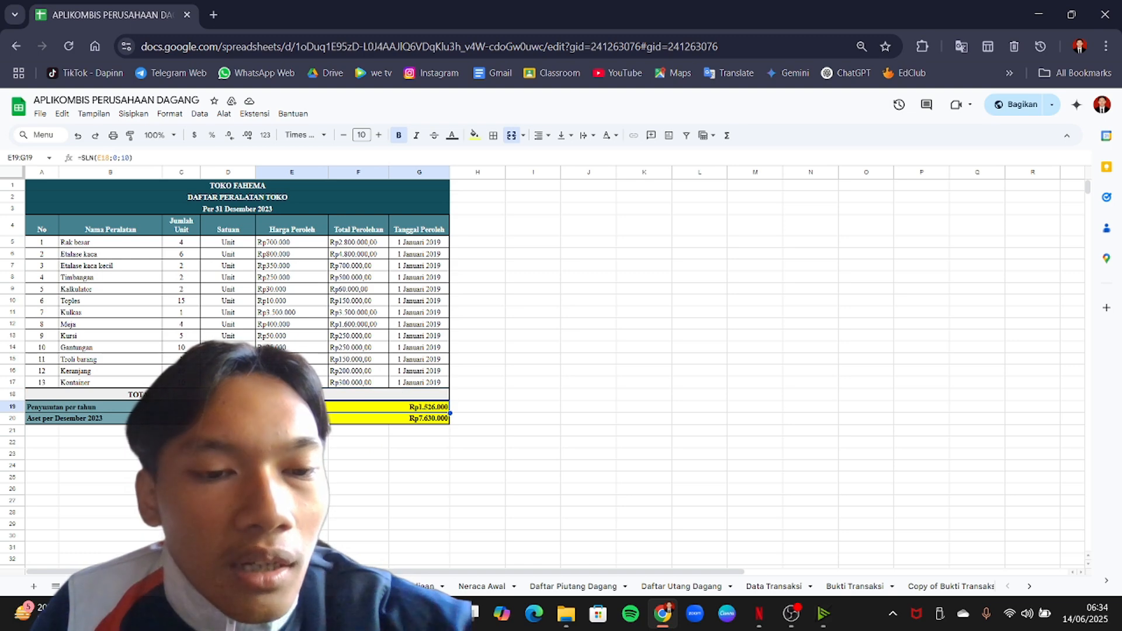
left_click(105, 160)
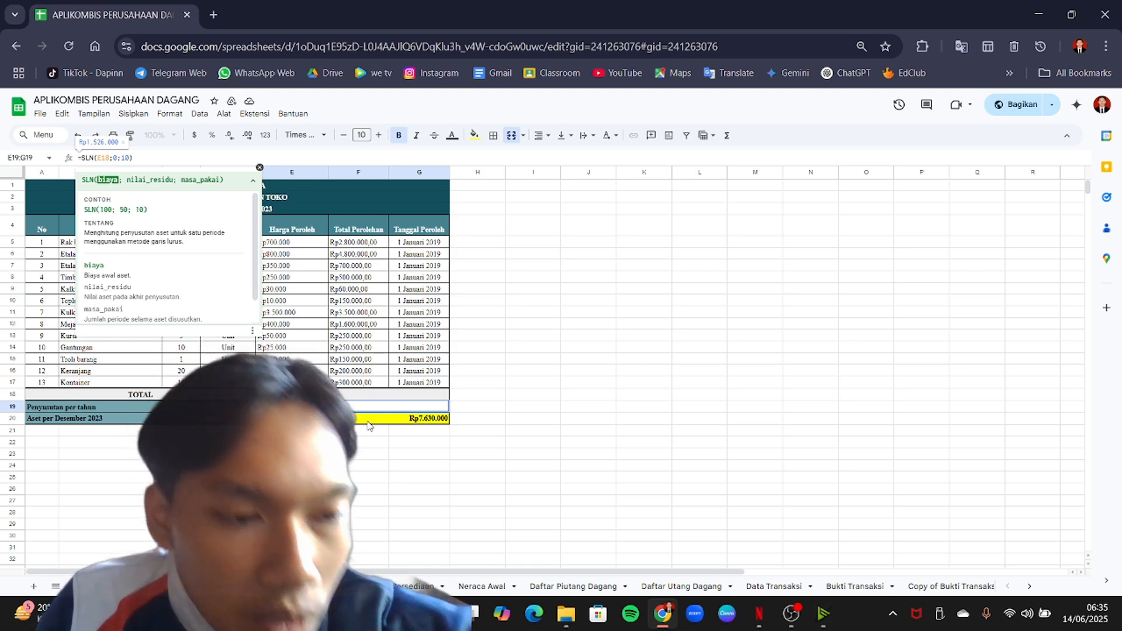
key("Return")
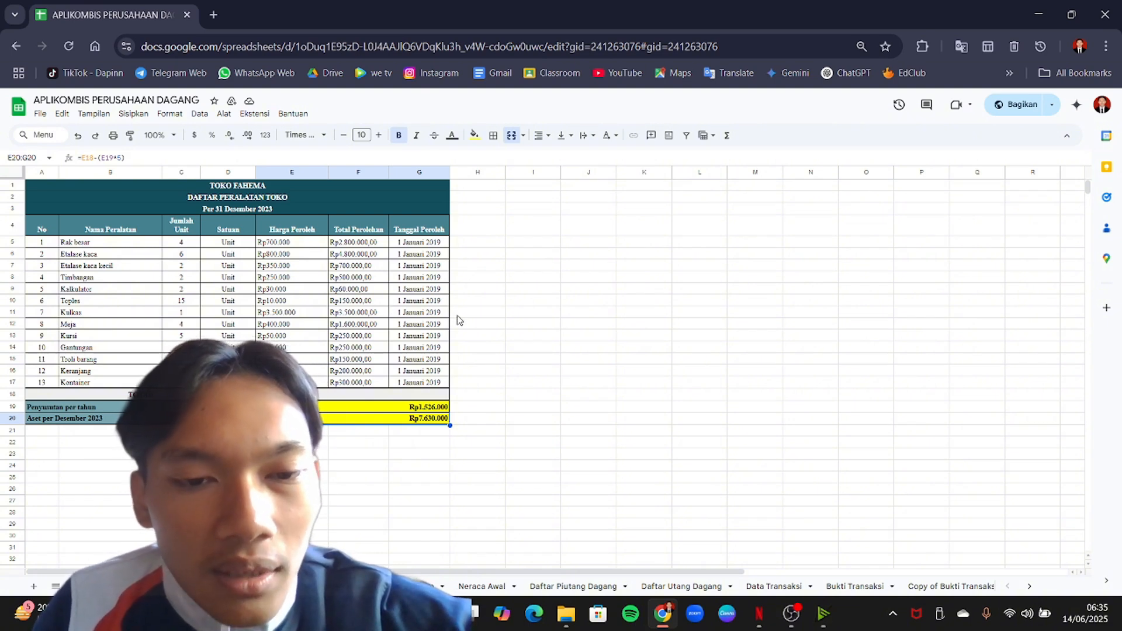
Check the Total Harga formulas for Kresek and Kardus and the TOTAL formula in the Daftar Bahan Habis Pakai sheet.
key("ctrl+shift+Page_Down")
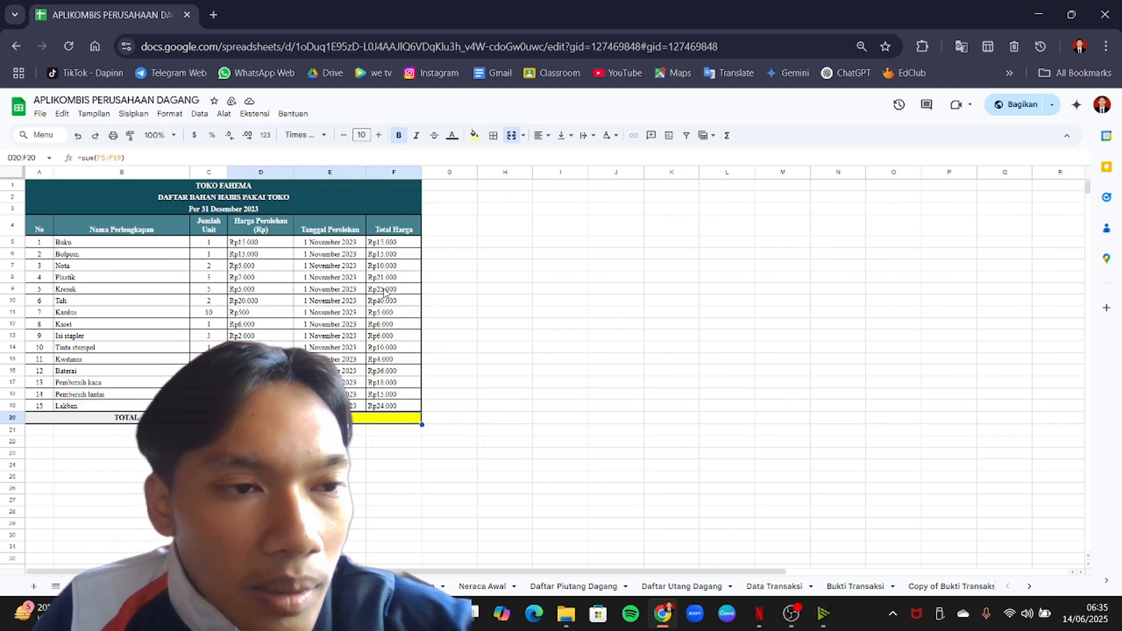
left_click(385, 290)
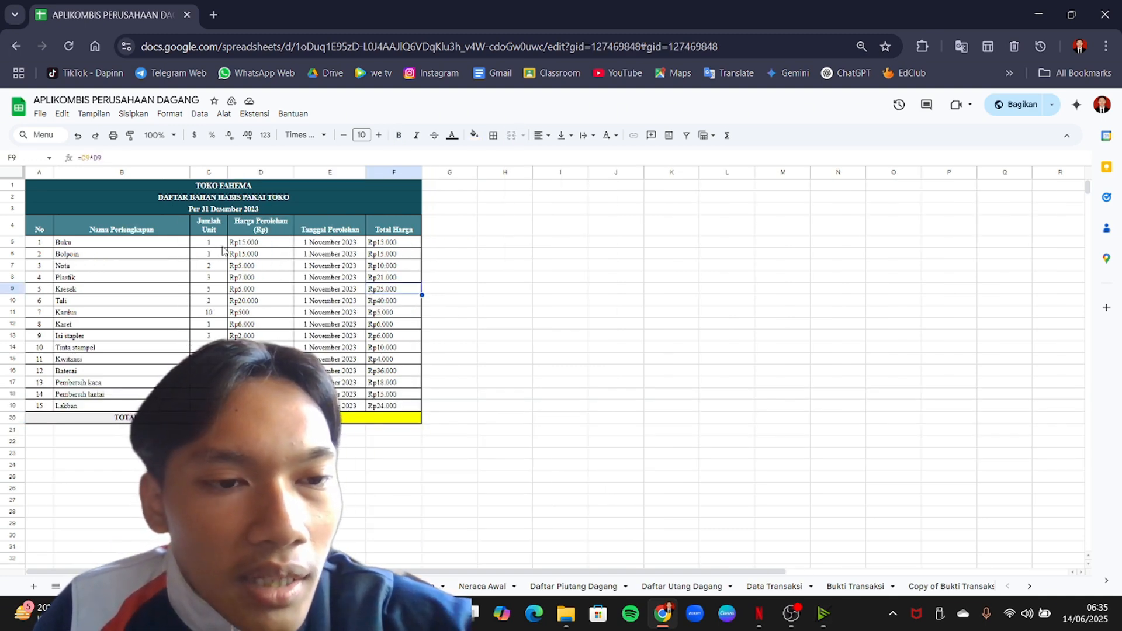
left_click(407, 314)
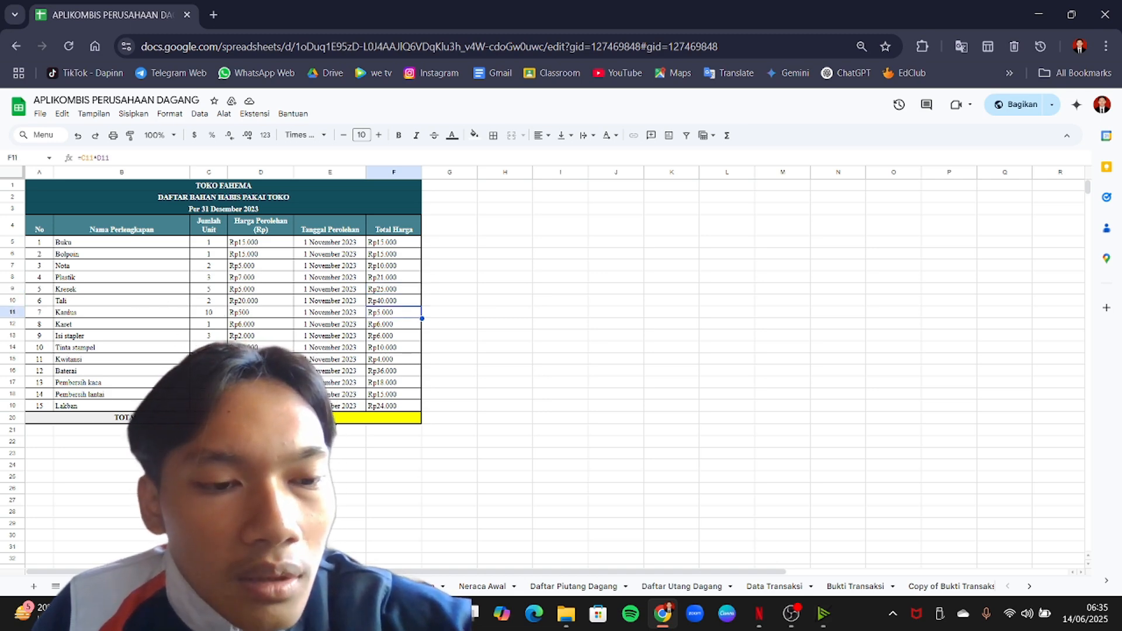
left_click(394, 418)
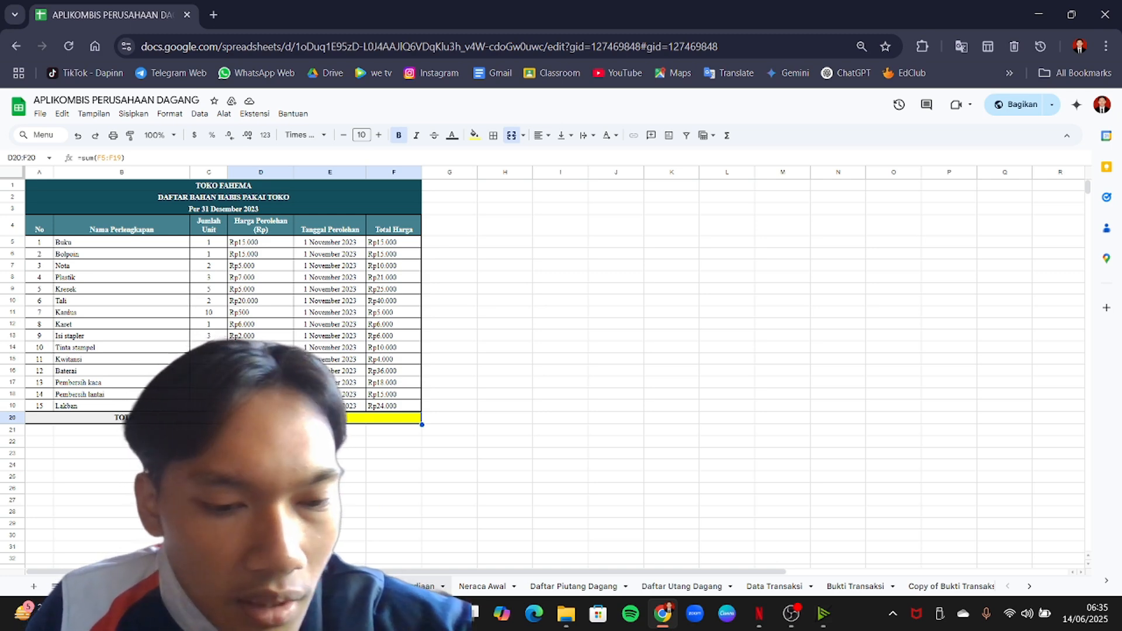
Inspect the Inventory List formulas for selling price per unit, December 31 stock balance and the overall total.
left_click(417, 586)
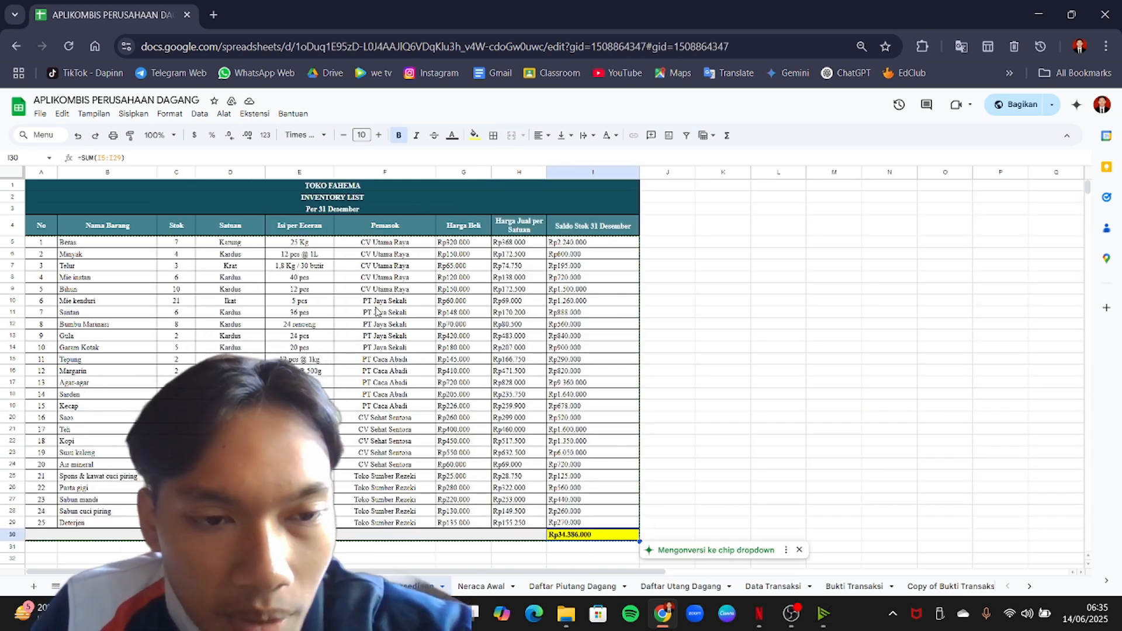
left_click(529, 290)
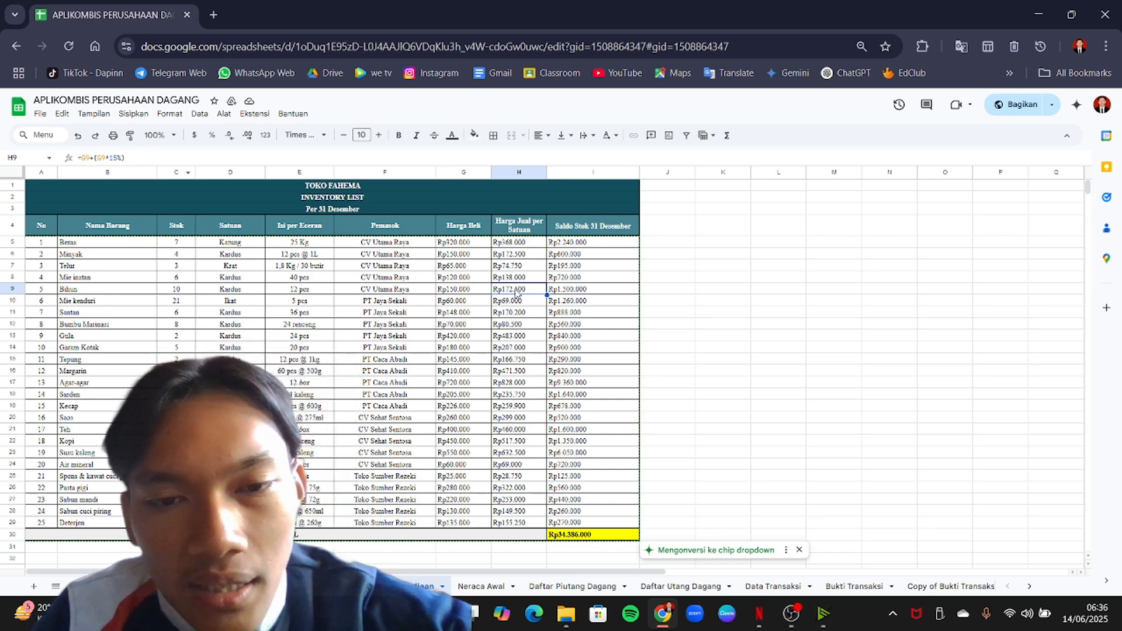
left_click(567, 301)
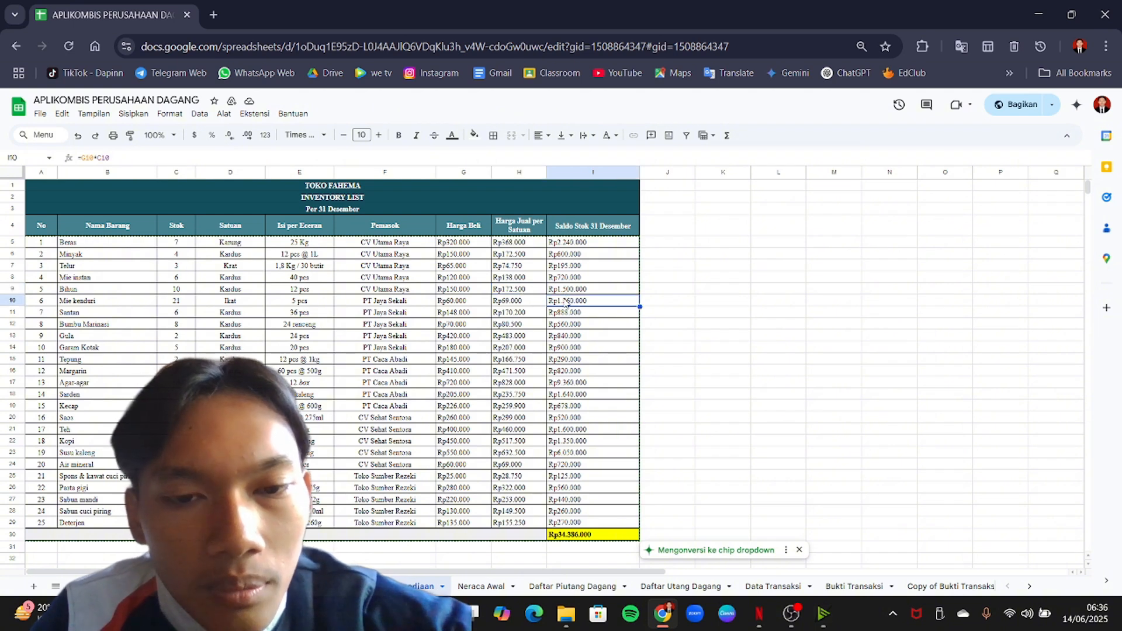
left_click(595, 535)
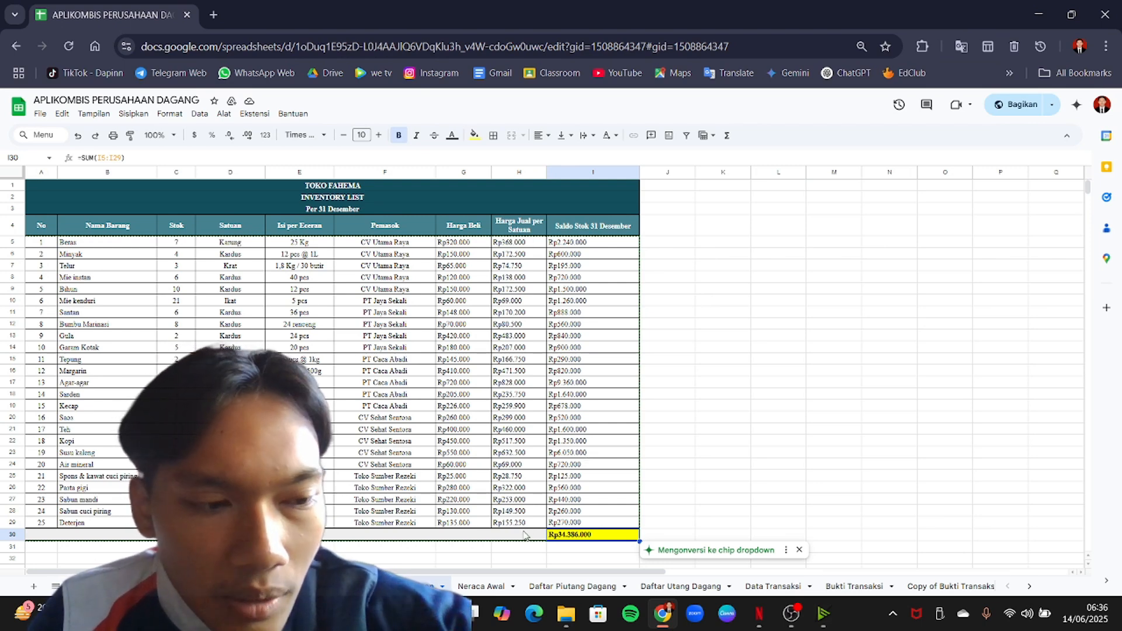
Examine the Neraca Awal formulas for merchandise inventory, trade receivables, Total Aktiva Lancar and TOTAL ASET.
left_click(481, 587)
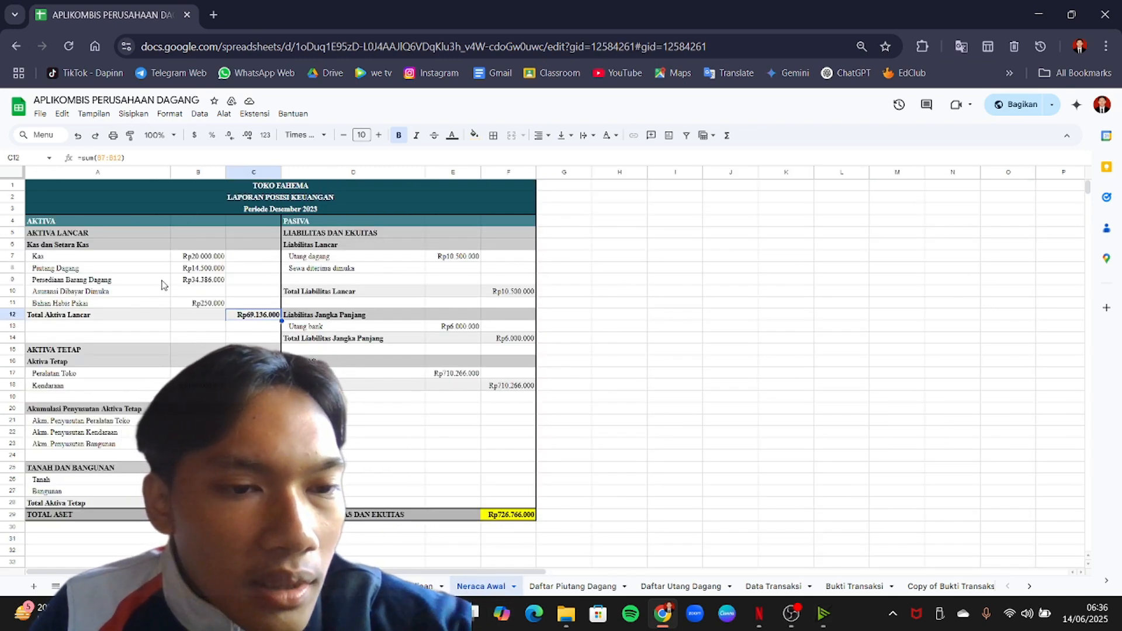
left_click(187, 284)
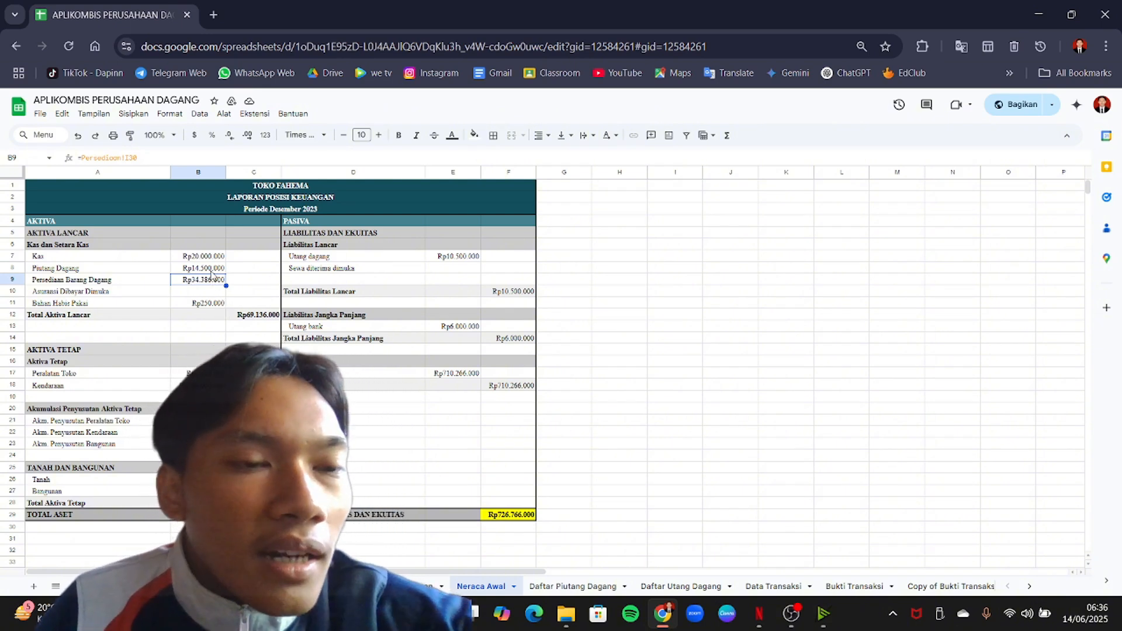
left_click(211, 272)
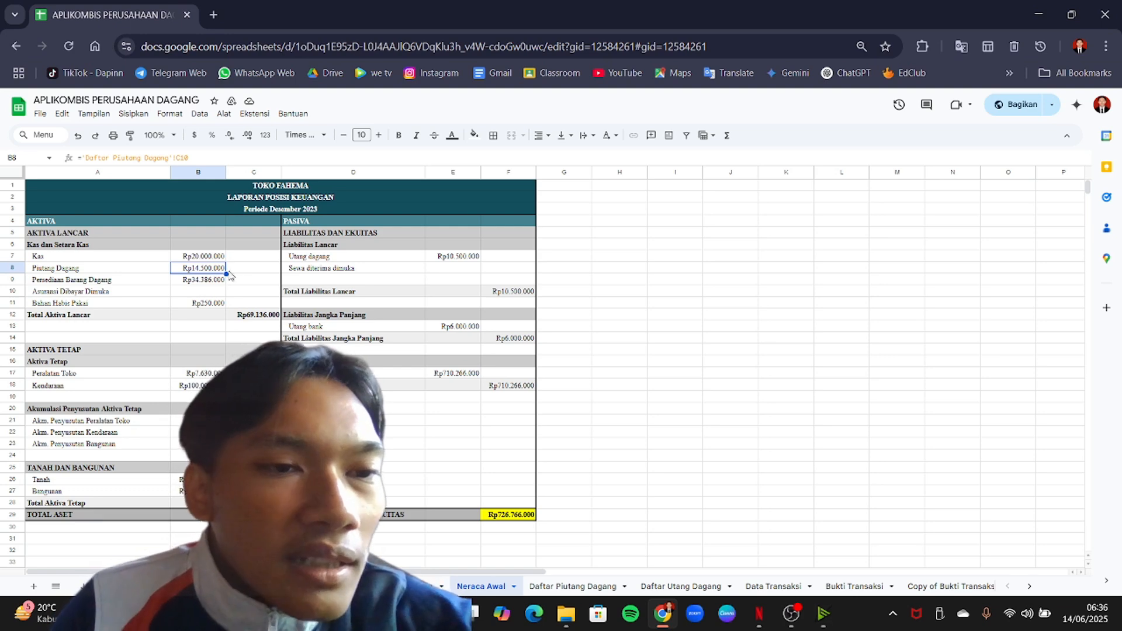
left_click(270, 317)
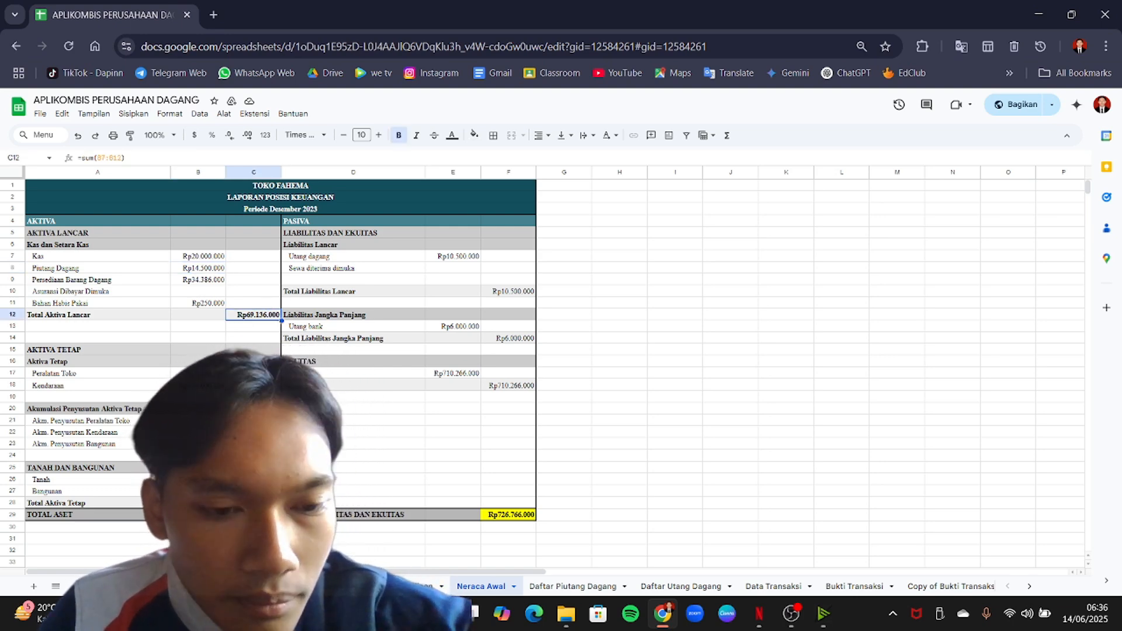
left_click(254, 515)
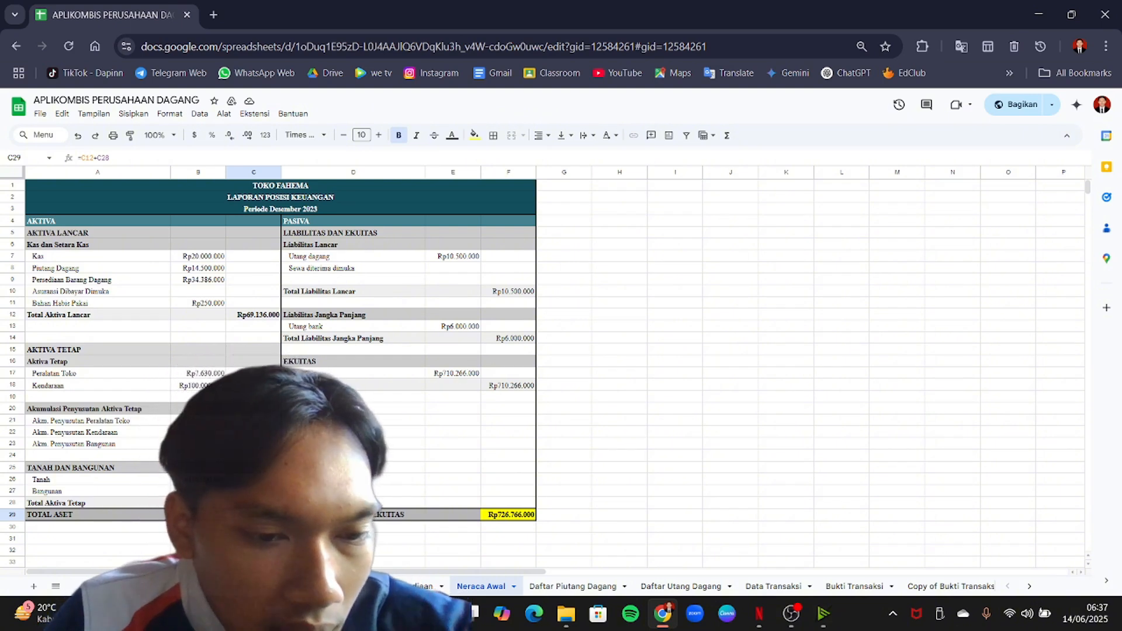
Inspect the Tanah value and the straight-line depreciation formulas behind Bangunan and Kendaraan in Neraca Awal.
left_click(198, 479)
left_click(198, 491)
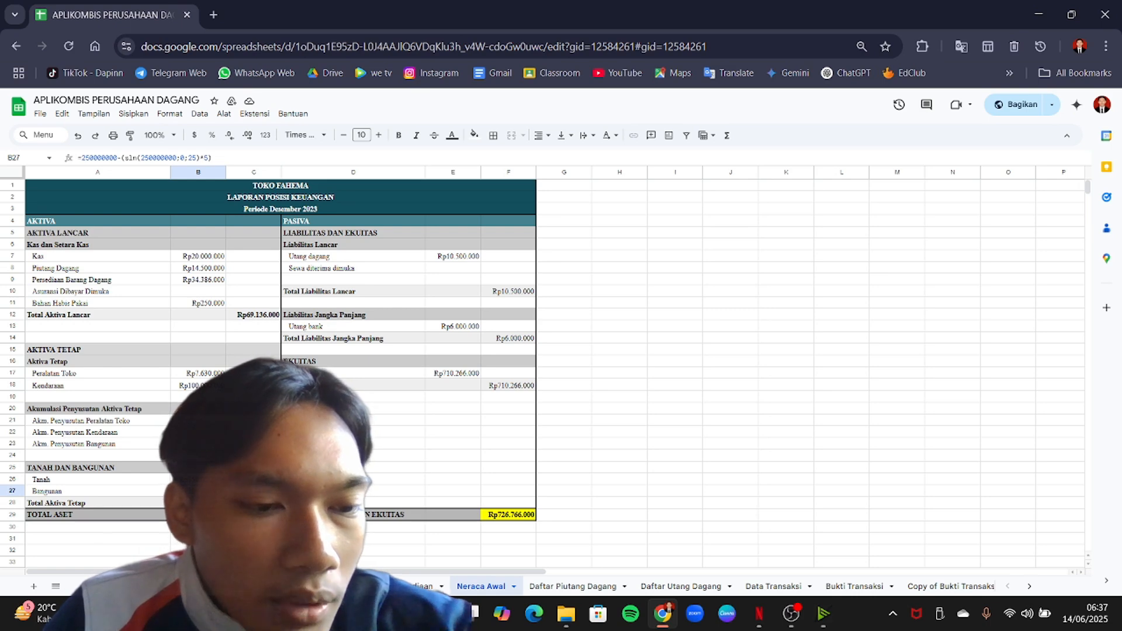
left_click(102, 158)
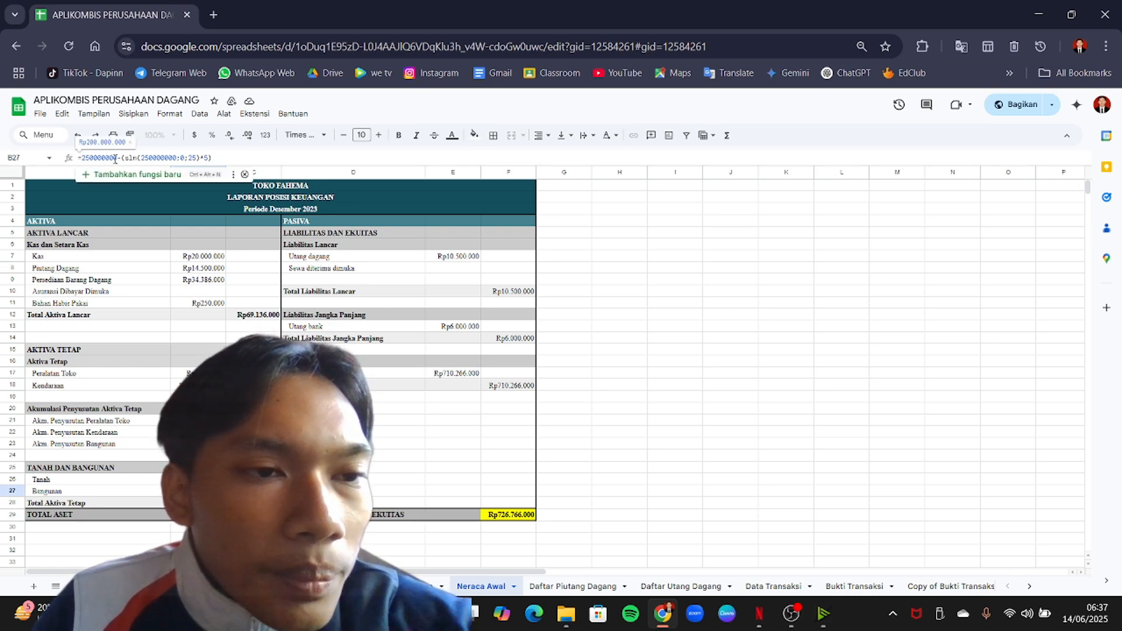
left_click(158, 158)
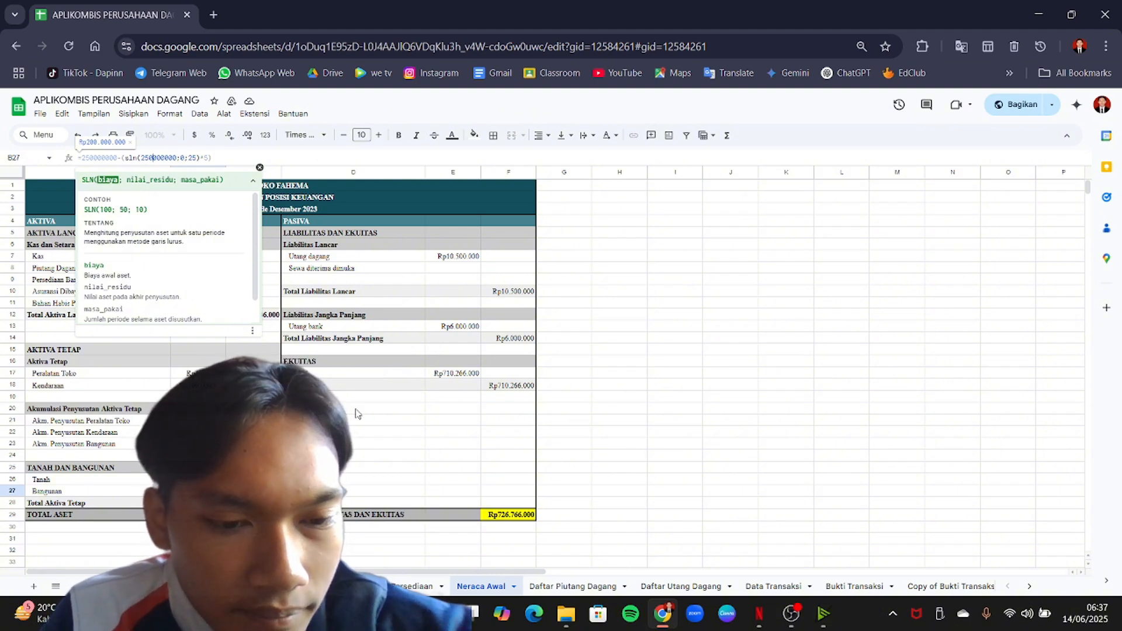
left_click(358, 414)
left_click(198, 385)
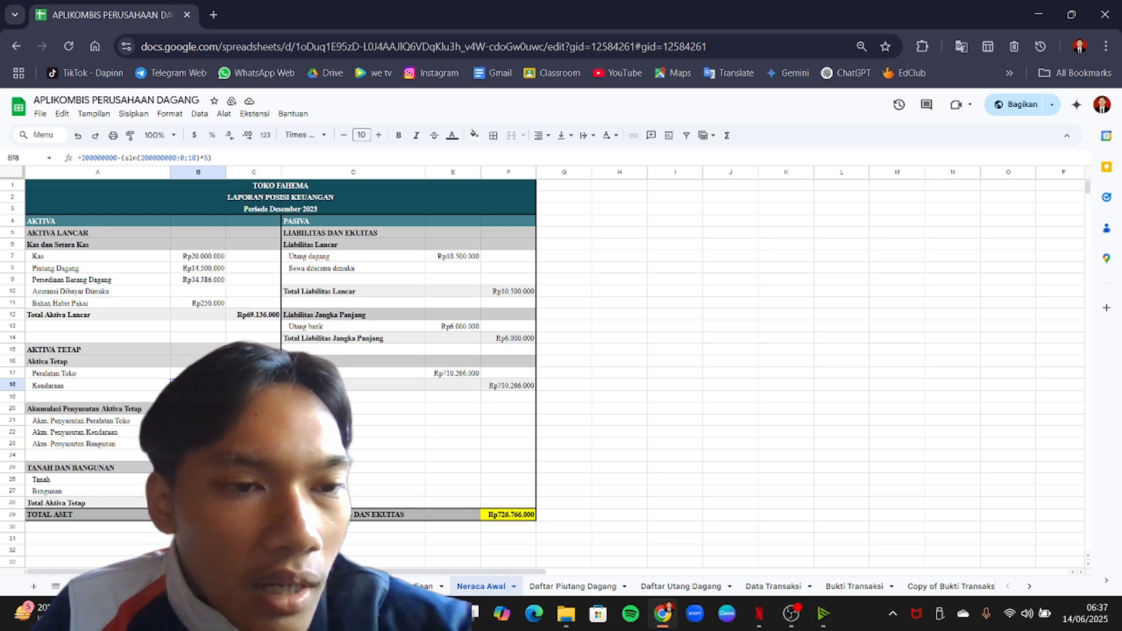
Review the customer amounts and TOTAL formula in the Daftar Piutang Dagang sheet, and view the Daftar Utang Dagang sheet.
left_click(550, 587)
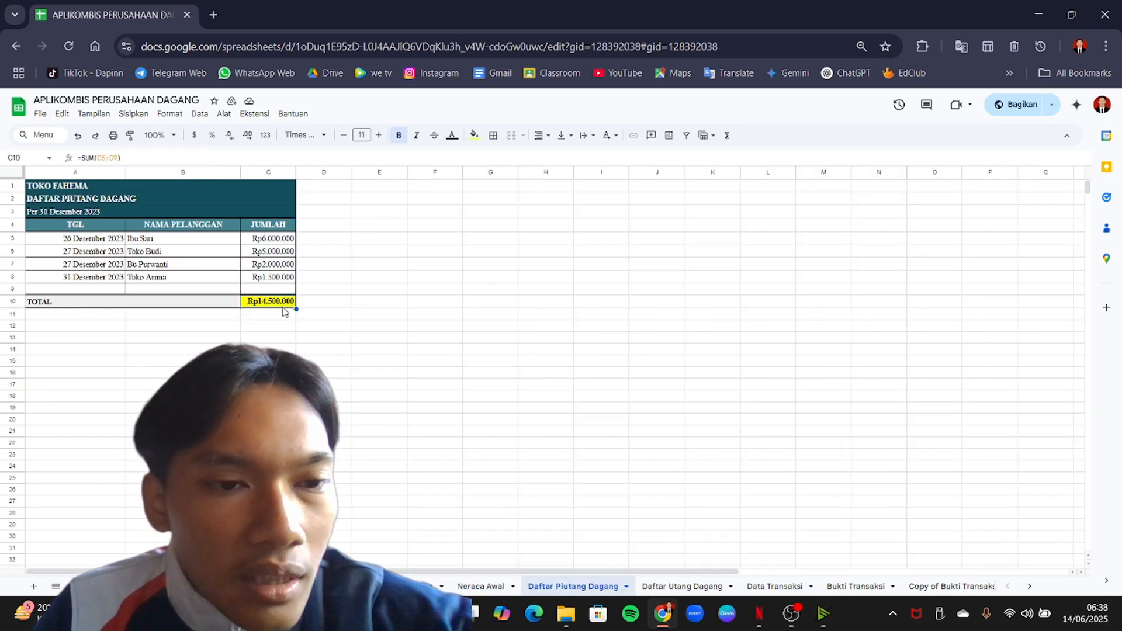
left_click(286, 256)
key("Up")
key("Up")
key("Down")
key("Down")
key("Down")
key("Down")
key("Down")
key("Down")
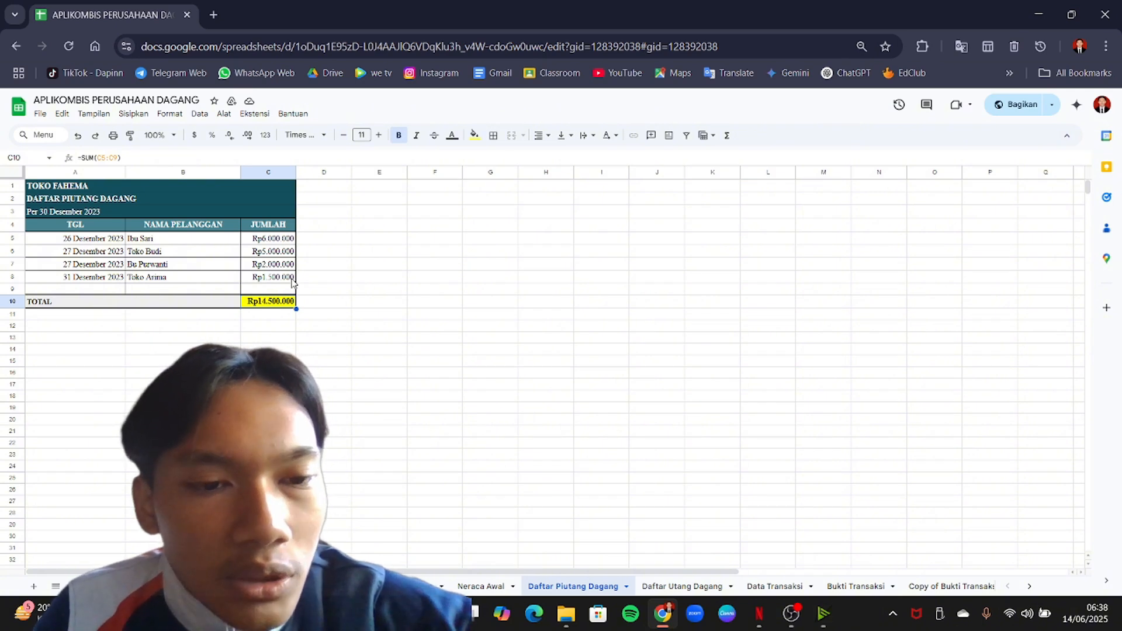
left_click(681, 586)
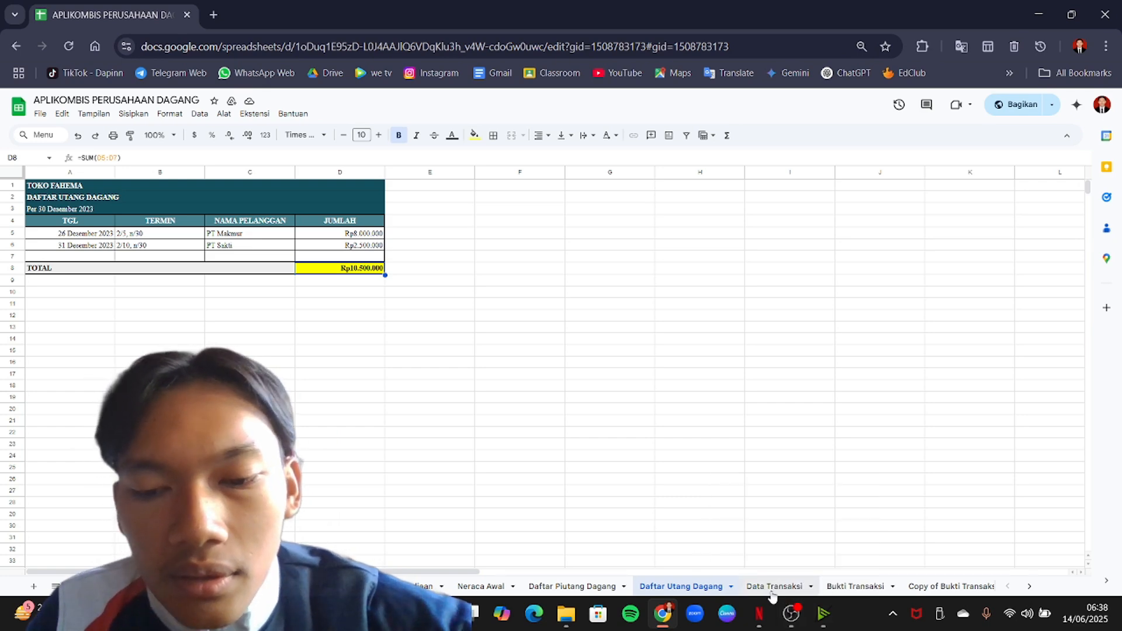
Examine the CONCATENATE formulas that build the BKM and BKK numbers in the Nomor Bukti column of the Data Transaksi sheet.
left_click(772, 587)
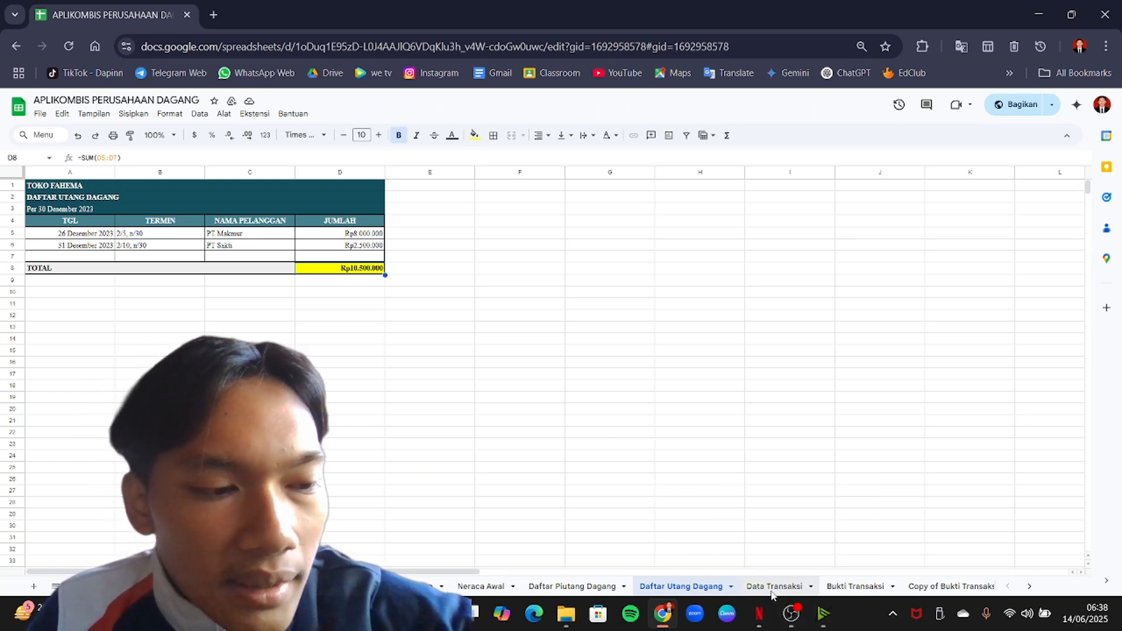
scroll(265, 320, "up", 15)
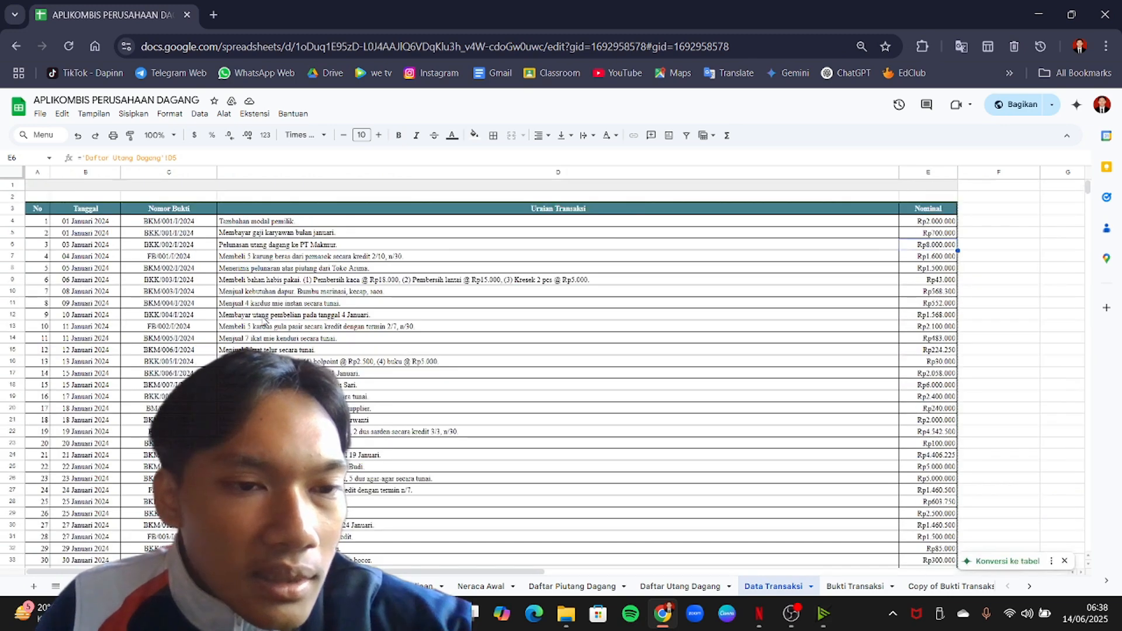
left_click(145, 224)
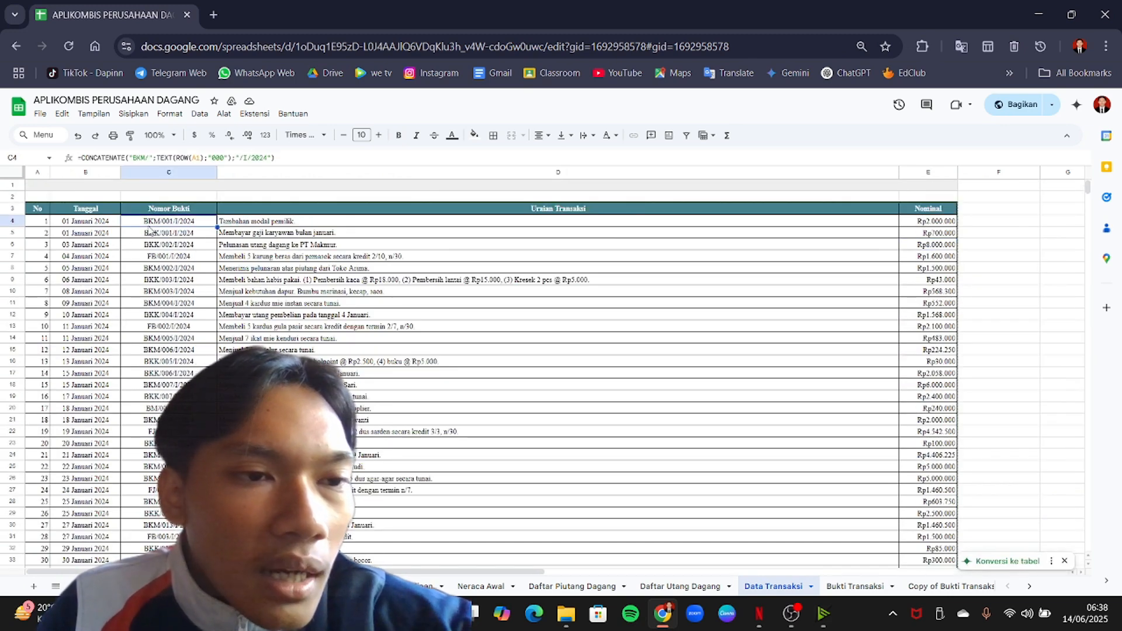
left_click(134, 158)
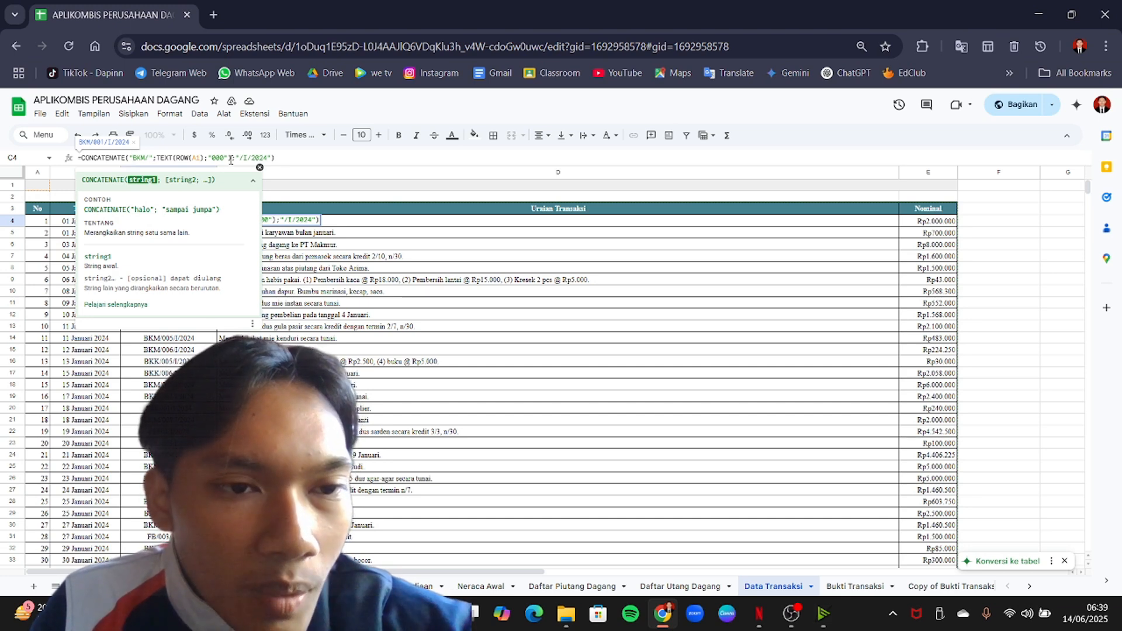
left_click(238, 159)
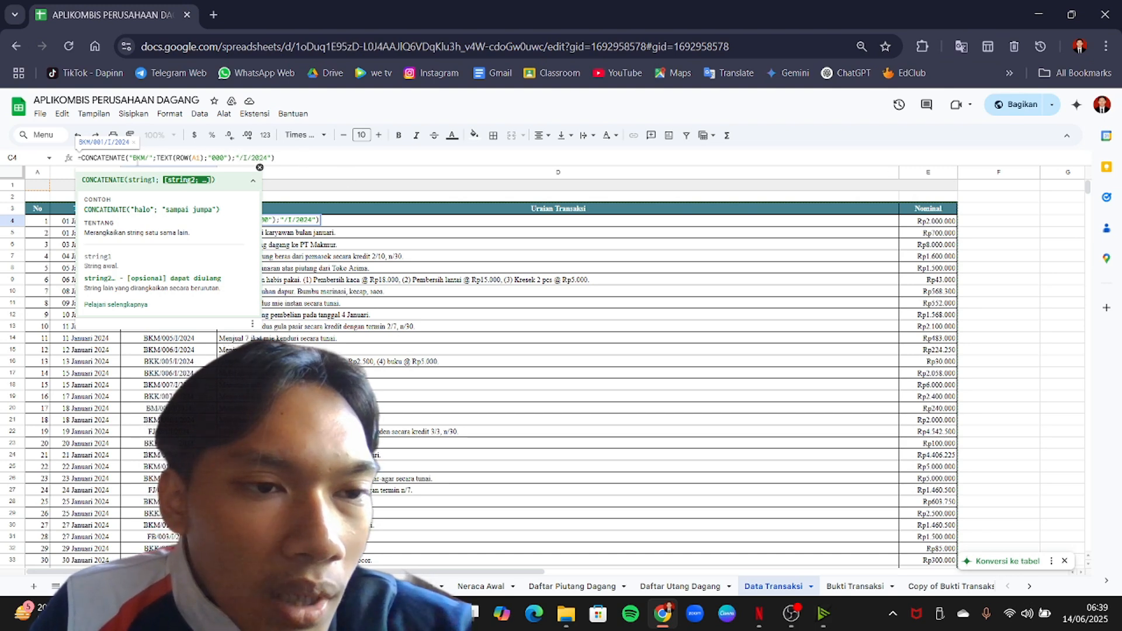
left_click(308, 171)
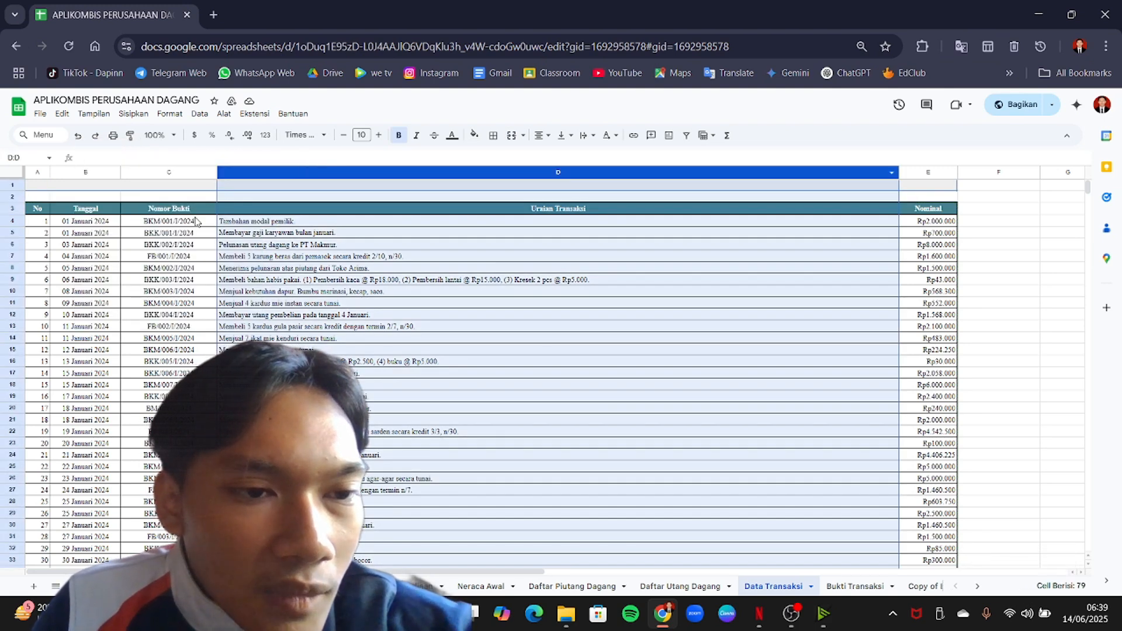
left_click(194, 219)
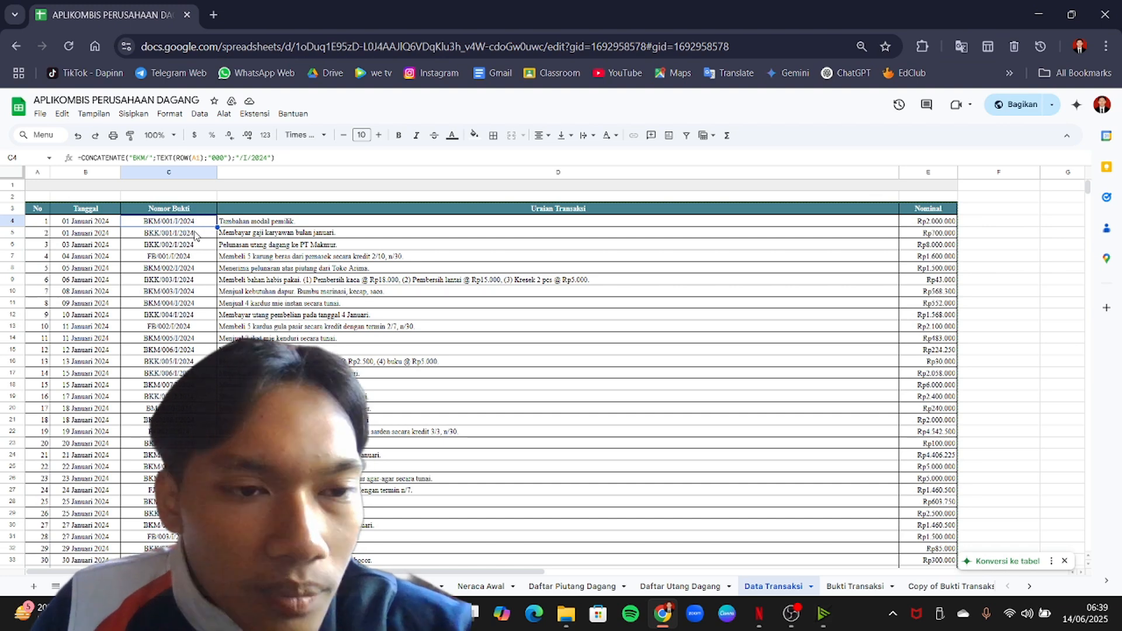
left_click(195, 234)
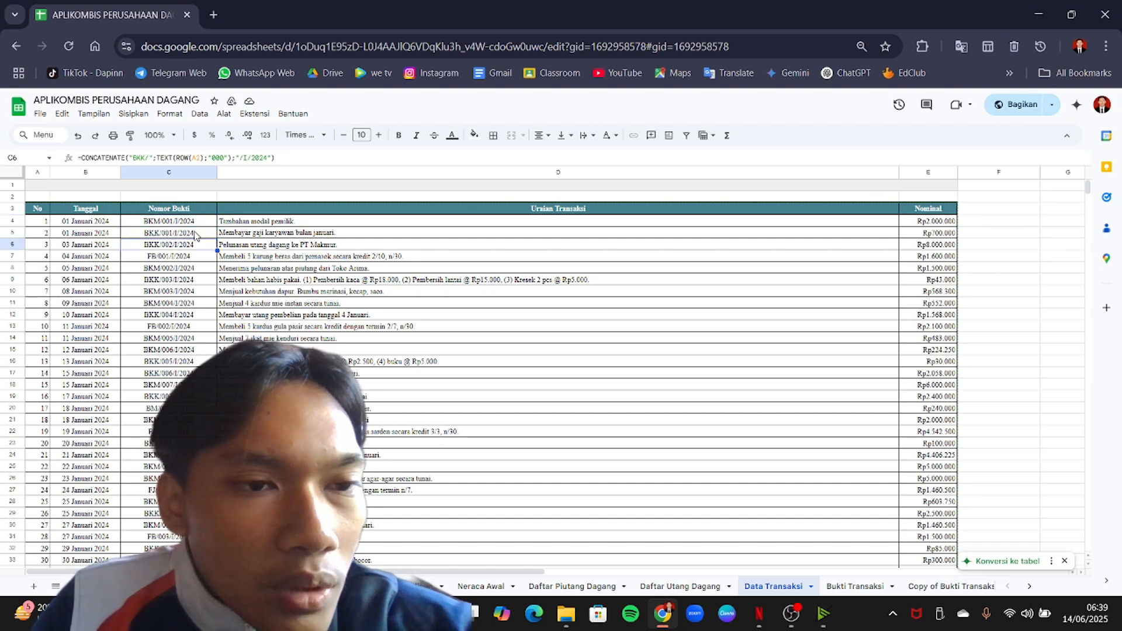
key("Down")
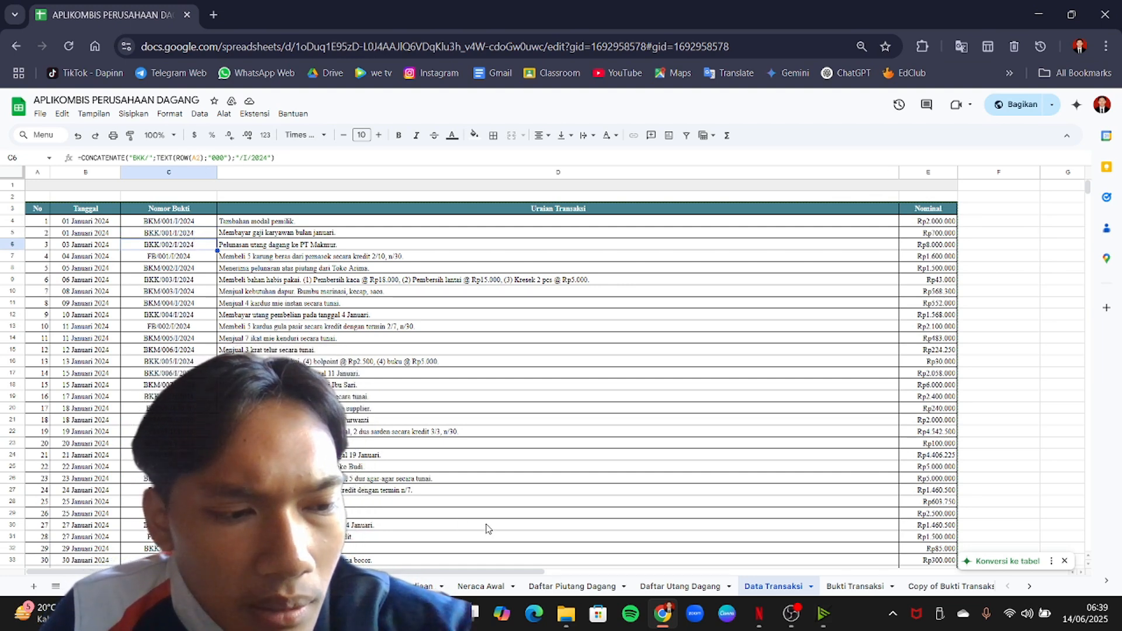
View the Bukti Transaksi sheet and the list of number options in the Bukti Kas Masuk selector.
left_click(854, 586)
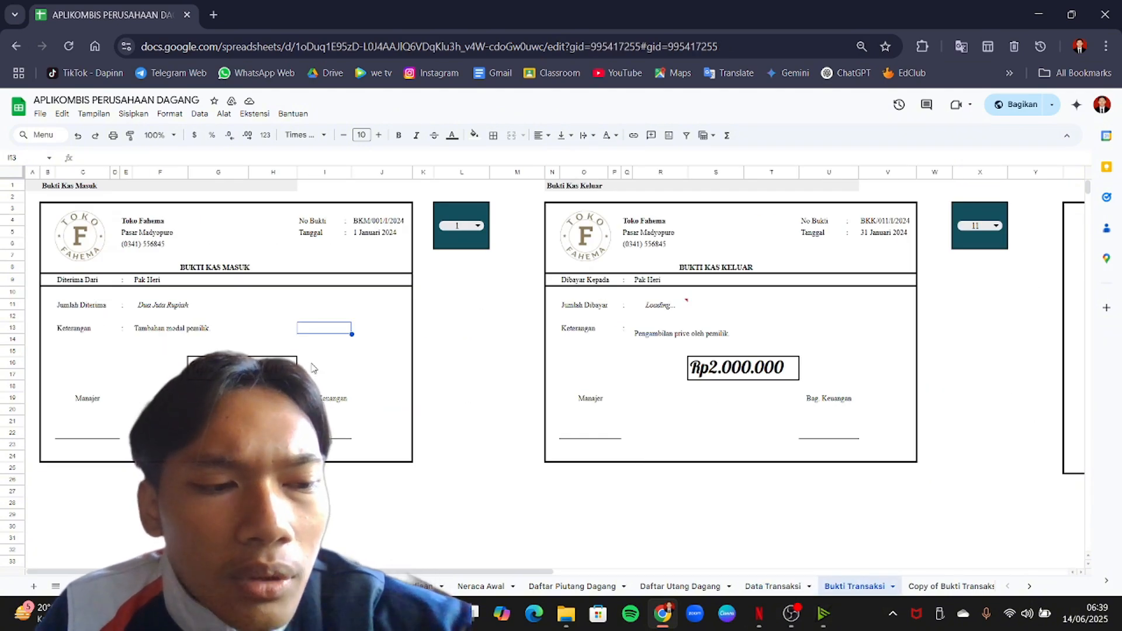
left_click(469, 216)
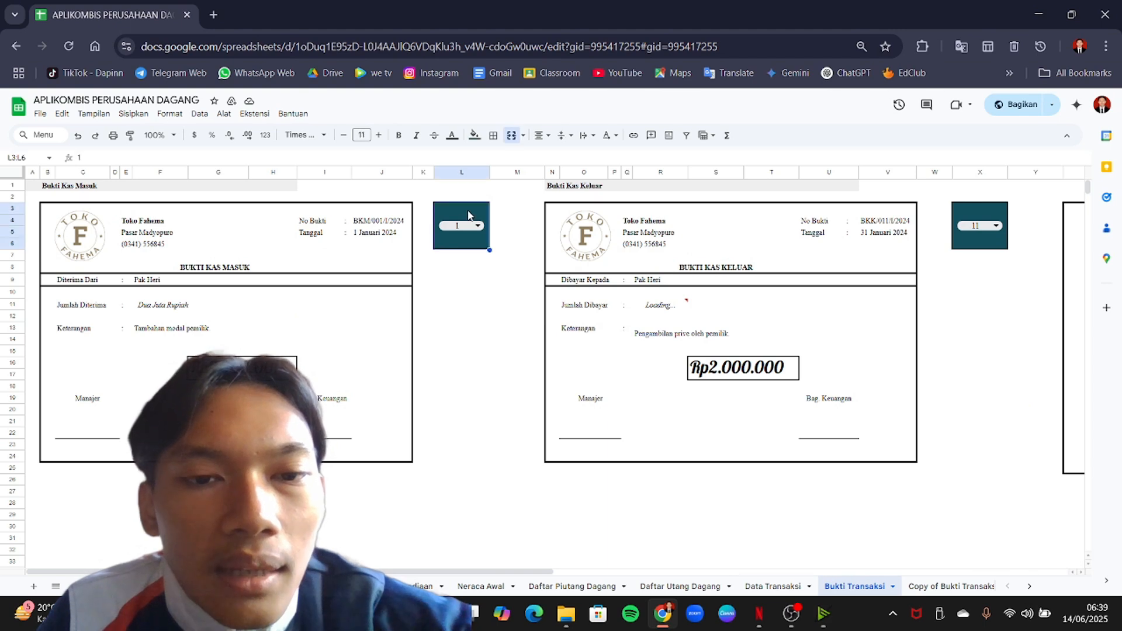
left_click(476, 227)
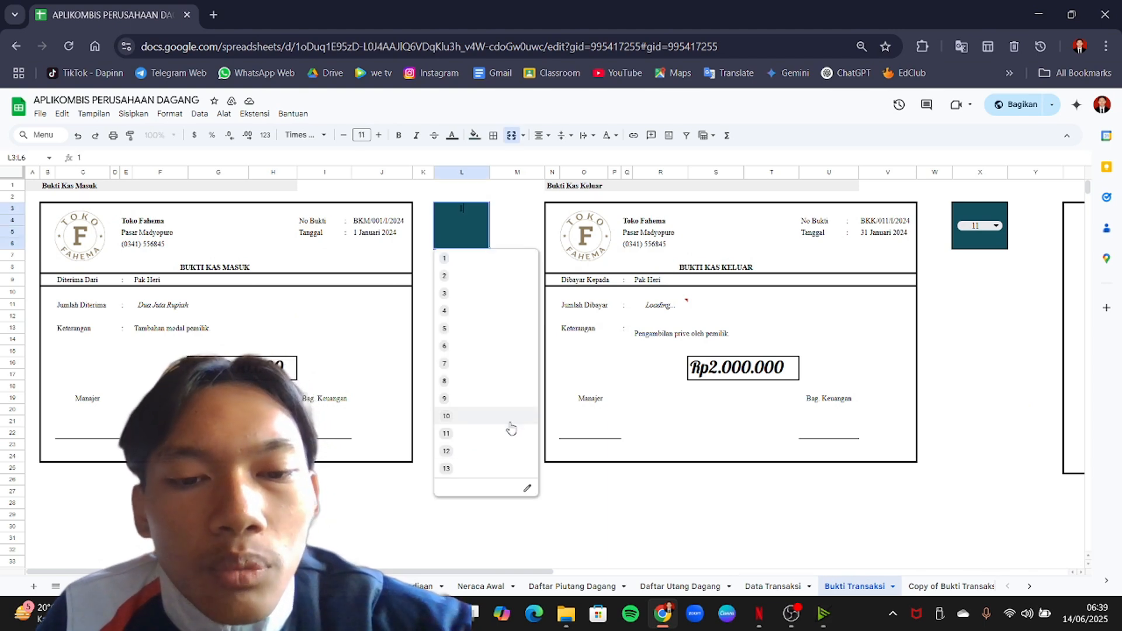
left_click(511, 226)
Examine the VLOOKUP formulas behind No Bukti, Tanggal and Diterima Dari in the Bukti Kas Masuk voucher.
left_click(377, 227)
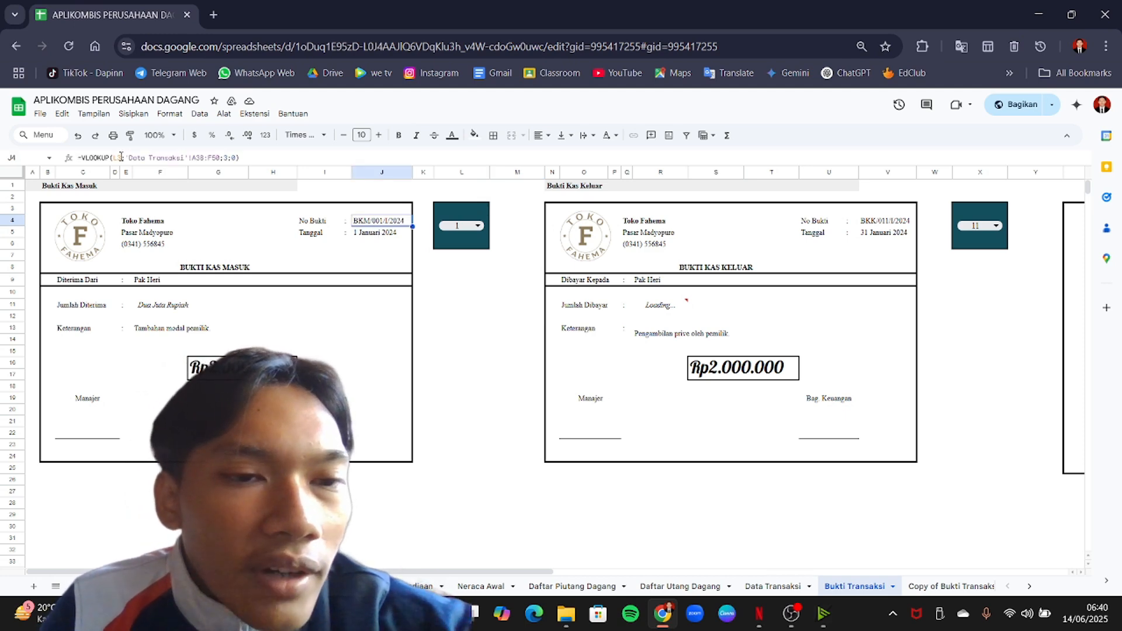
left_click(152, 158)
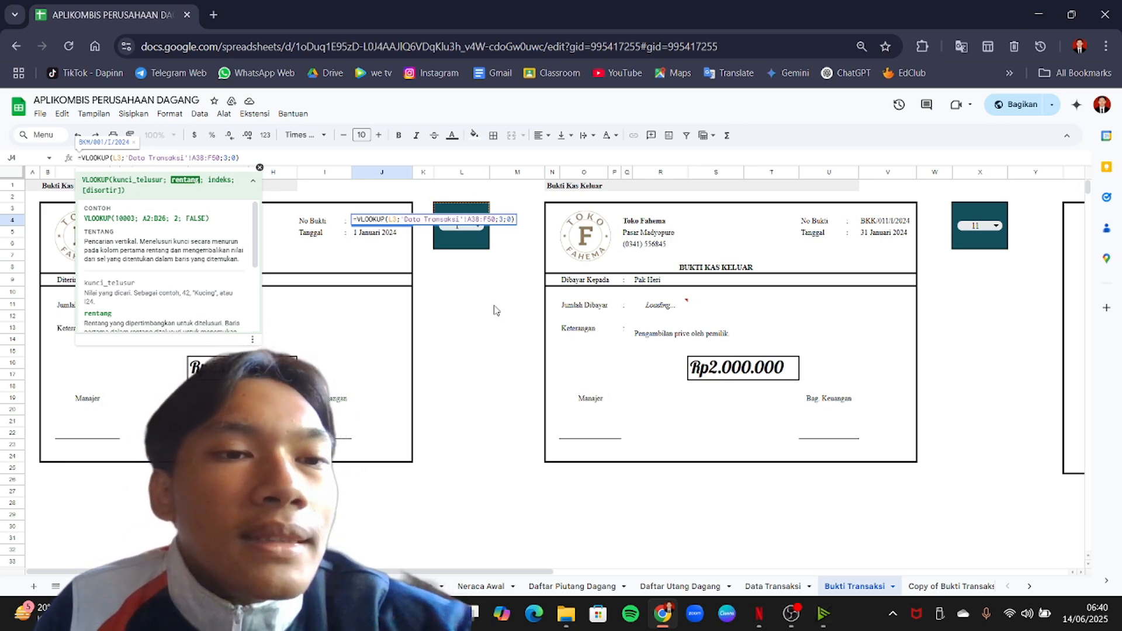
left_click(509, 316)
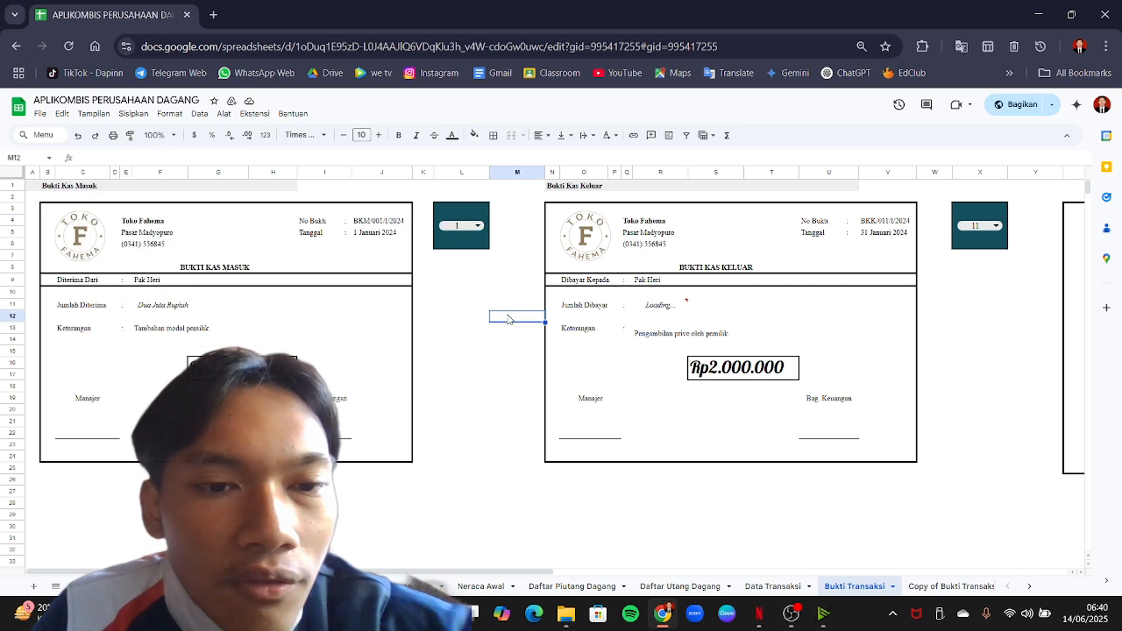
left_click(378, 238)
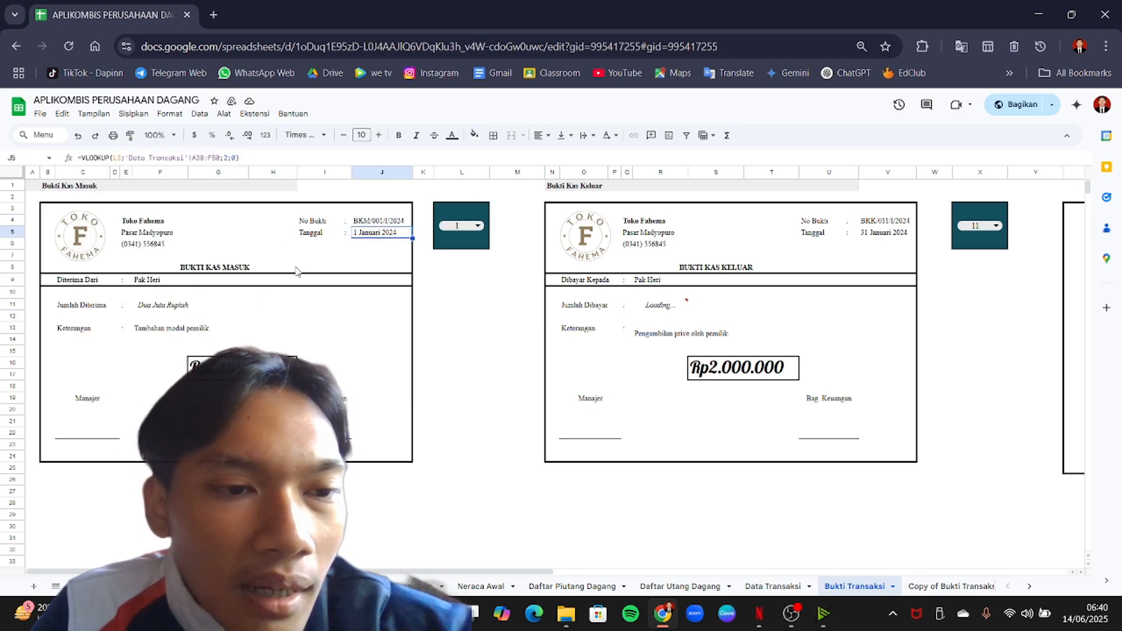
left_click(150, 284)
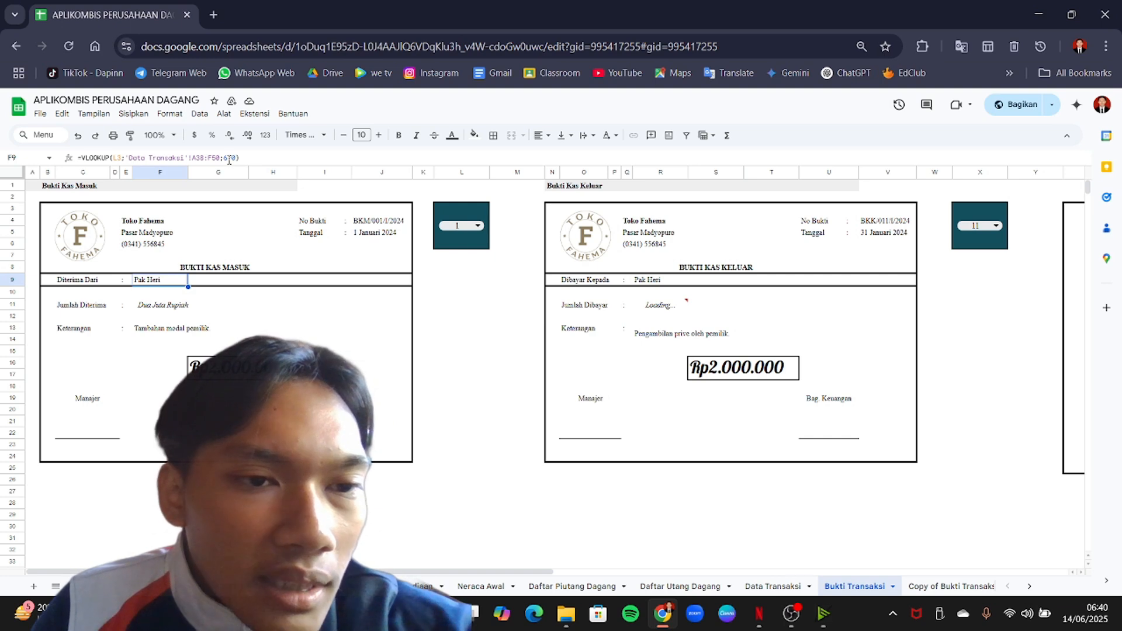
Inspect the terbilang formula in Jumlah Diterima, the add-on options, and the Keterangan and amount cells of Bukti Kas Masuk.
left_click(150, 307)
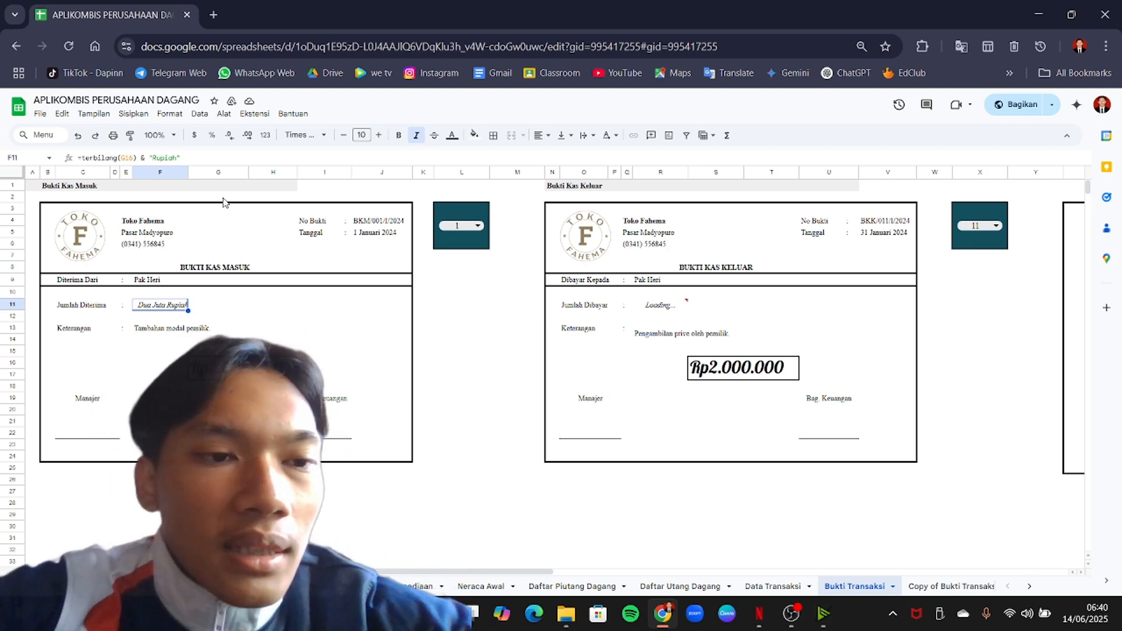
left_click(224, 114)
mouse_move(248, 119)
mouse_move(270, 137)
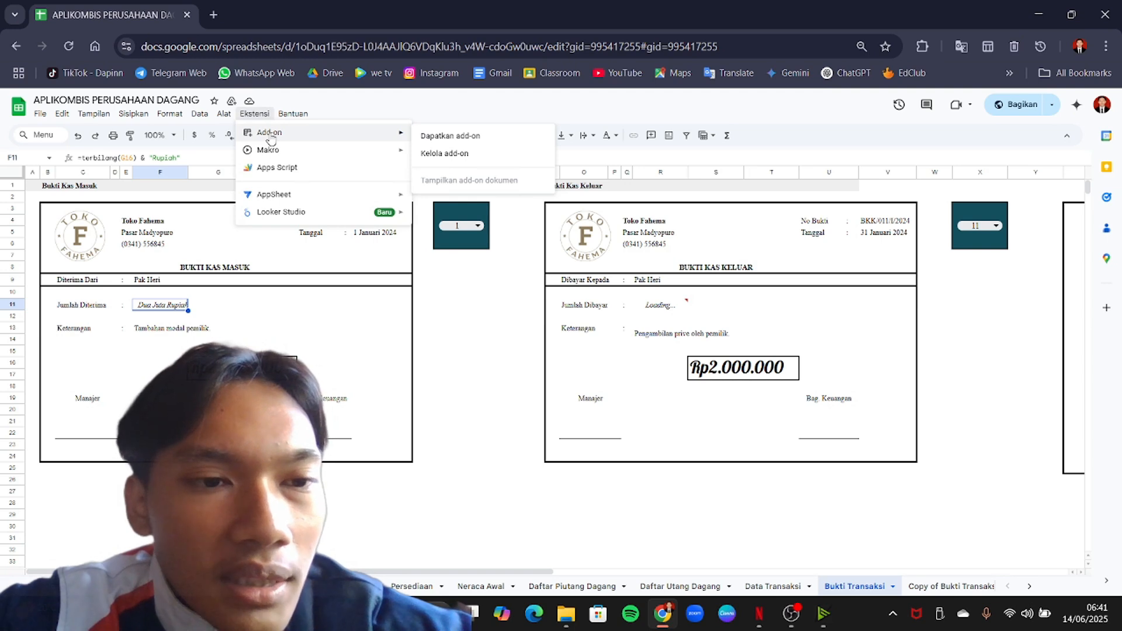
left_click(244, 321)
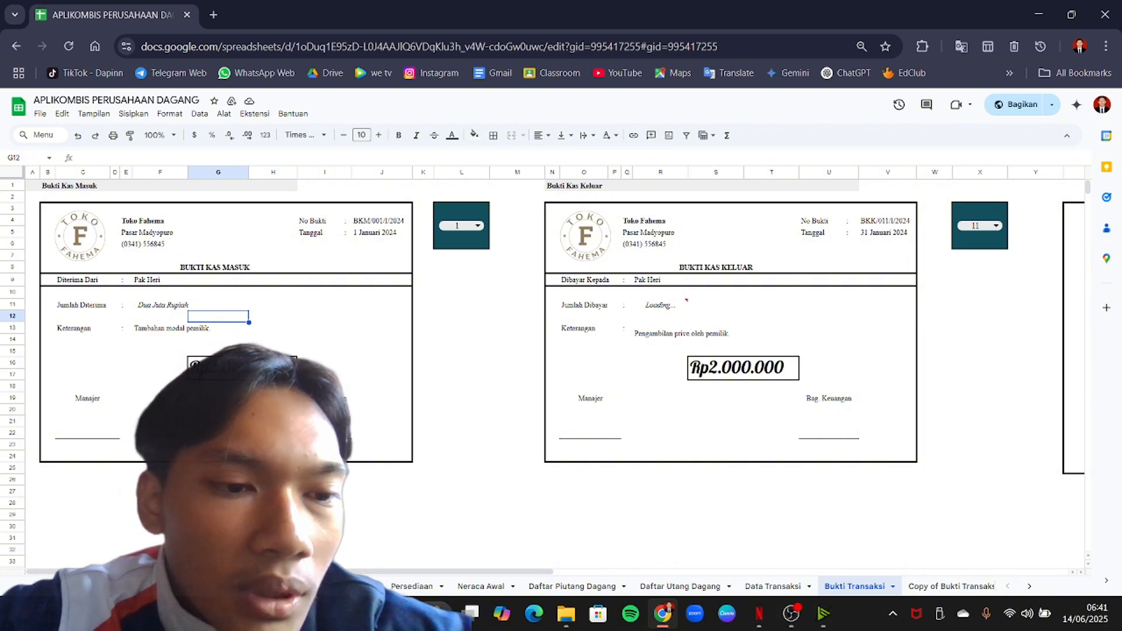
left_click(156, 331)
left_click(243, 369)
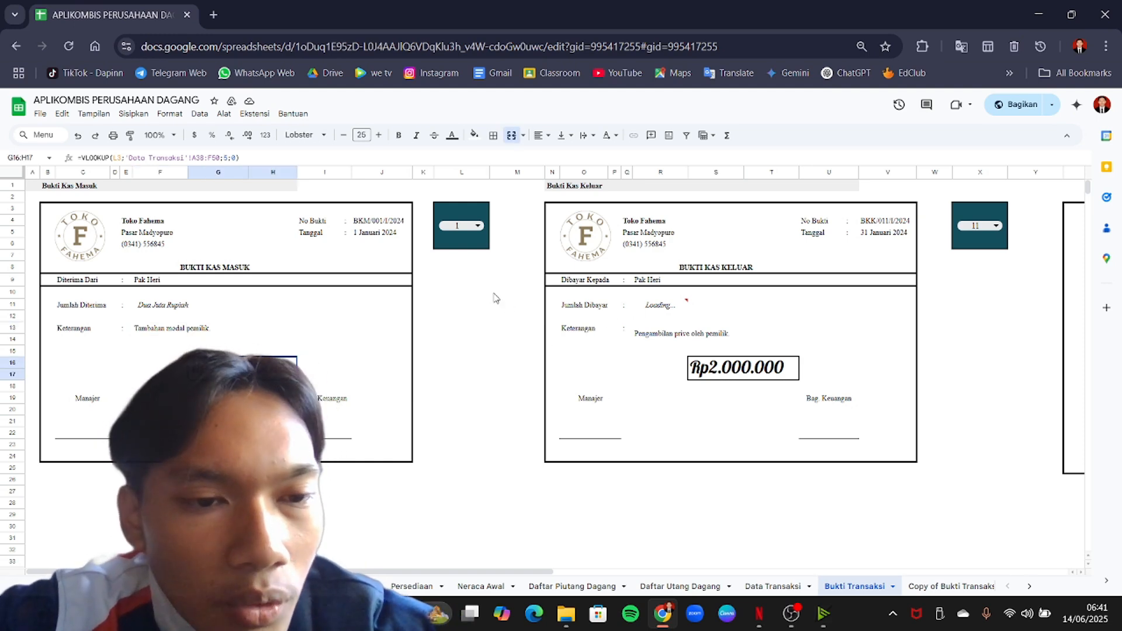
Look across the Bukti Kas Keluar voucher to the sales and purchase invoices and check the Faktur Penjualan number selector.
scroll(766, 305, "right", 4)
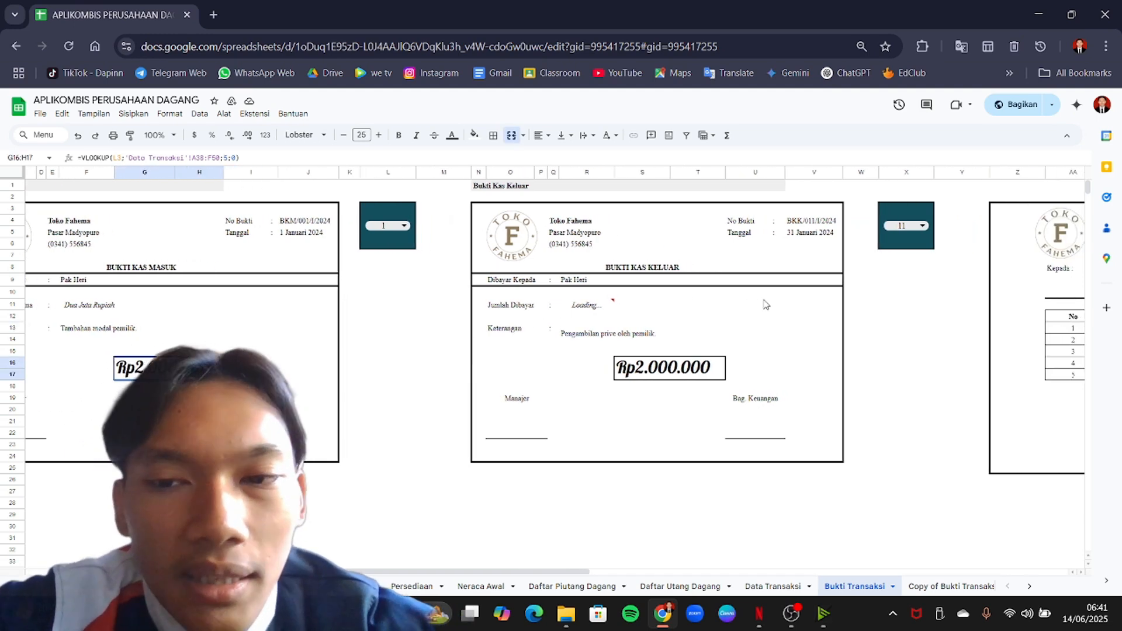
scroll(766, 305, "right", 8)
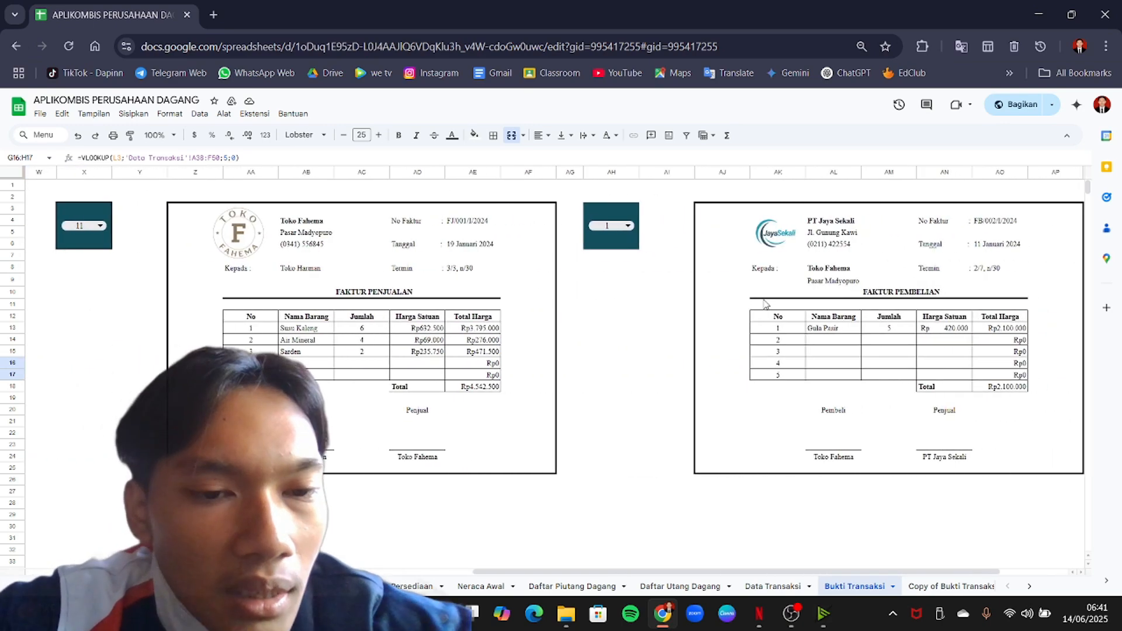
scroll(765, 303, "right", 2)
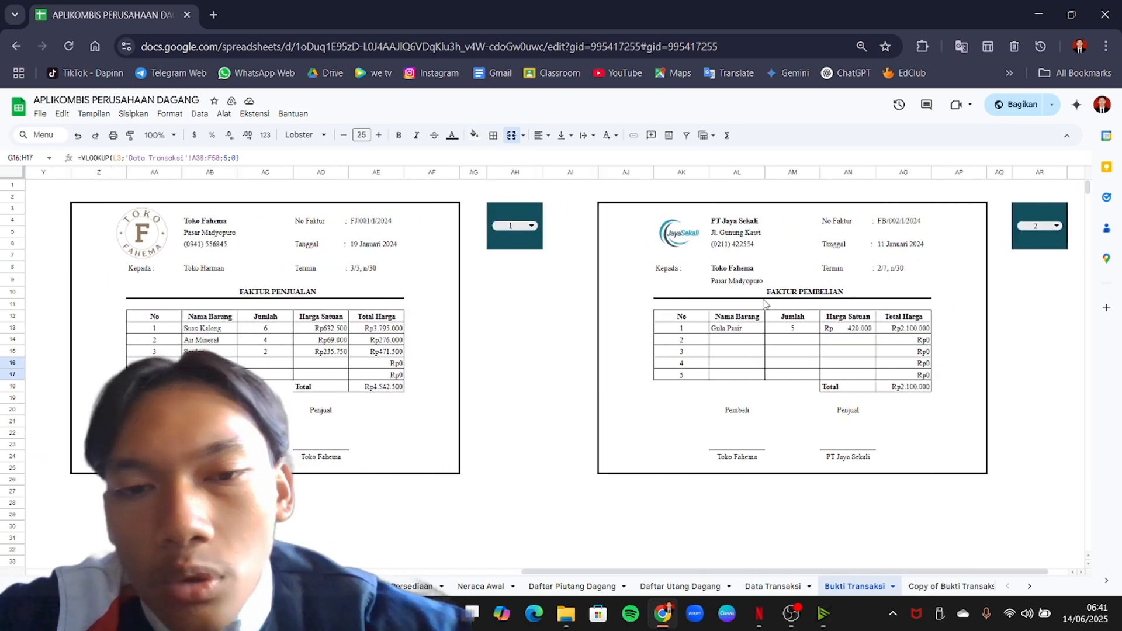
left_click(541, 214)
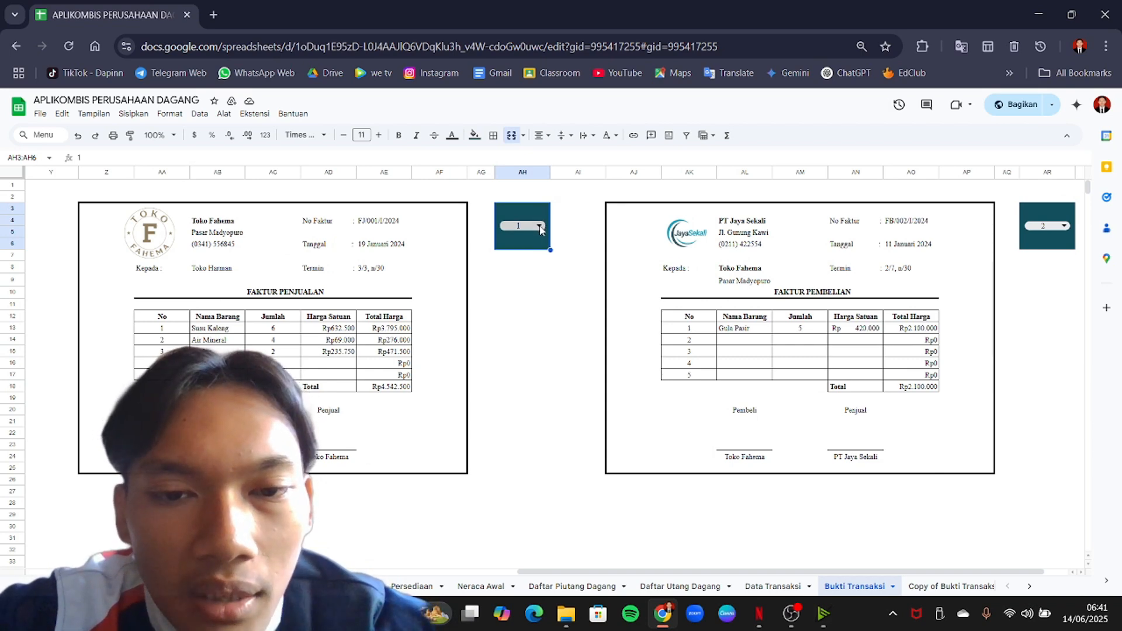
left_click(539, 226)
left_click(573, 232)
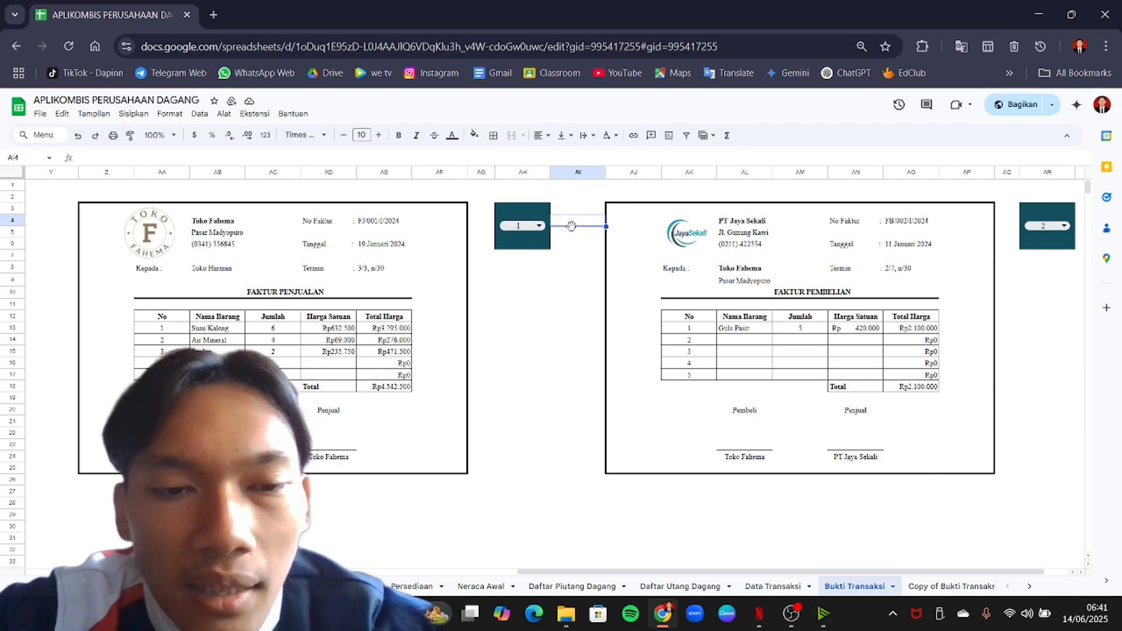
Examine the VLOOKUP formulas behind No Faktur, Tanggal and Termin in the Faktur Penjualan.
left_click(380, 225)
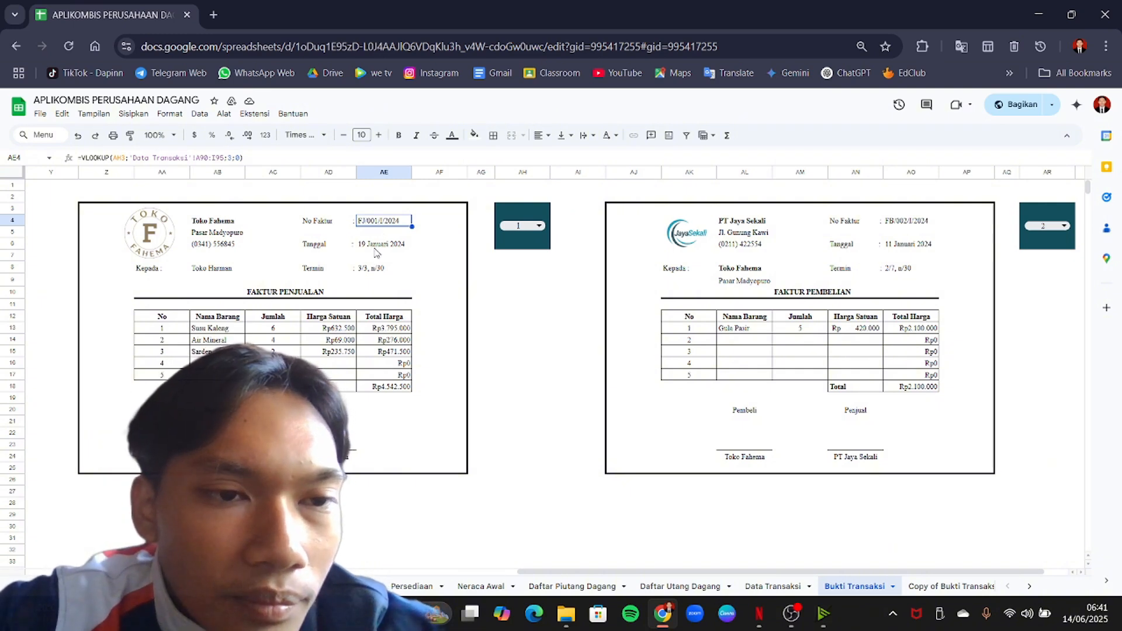
left_click(375, 252)
left_click(377, 274)
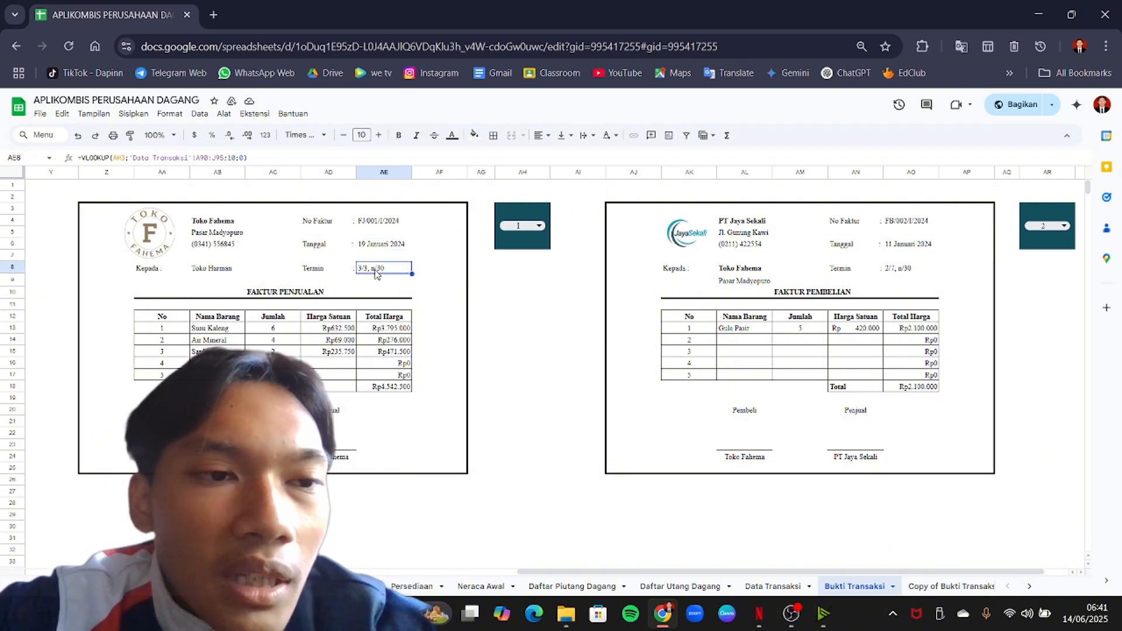
left_click(233, 158)
left_click(540, 320)
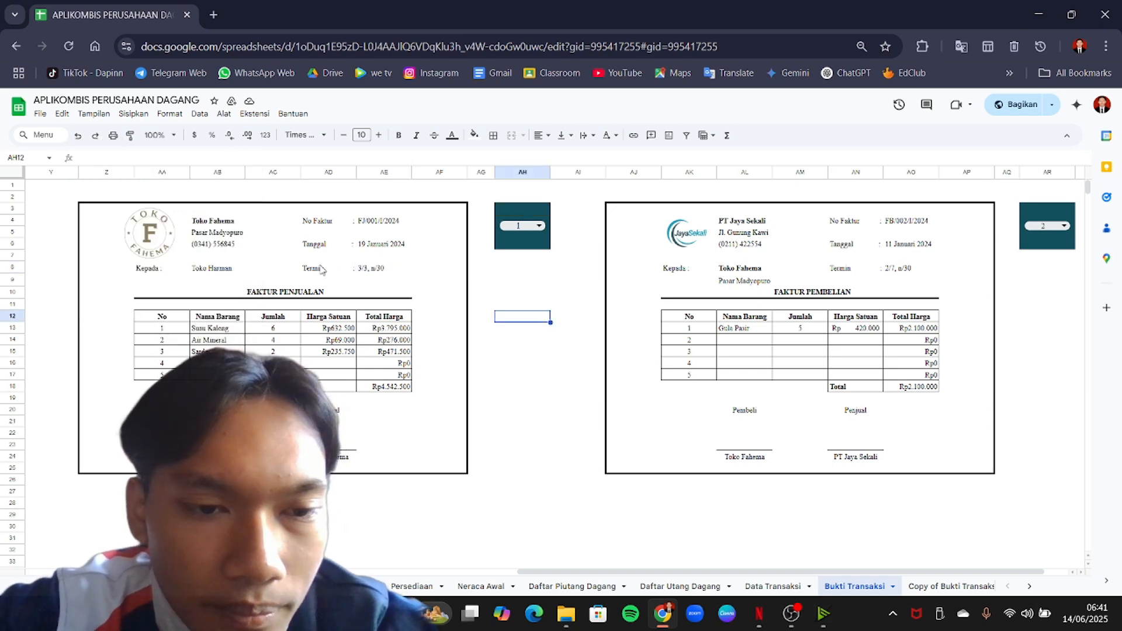
Inspect the FILTER formulas for Nama Barang and Harga Satuan in Faktur Penjualan and the No Faktur cell they reference.
left_click(218, 332)
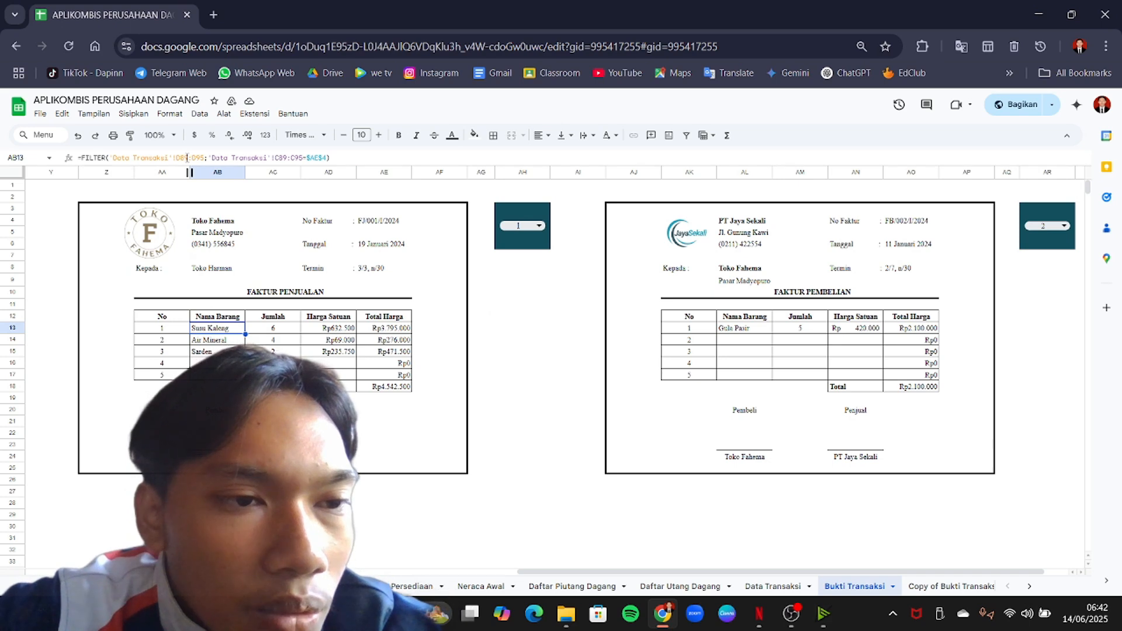
left_click(184, 158)
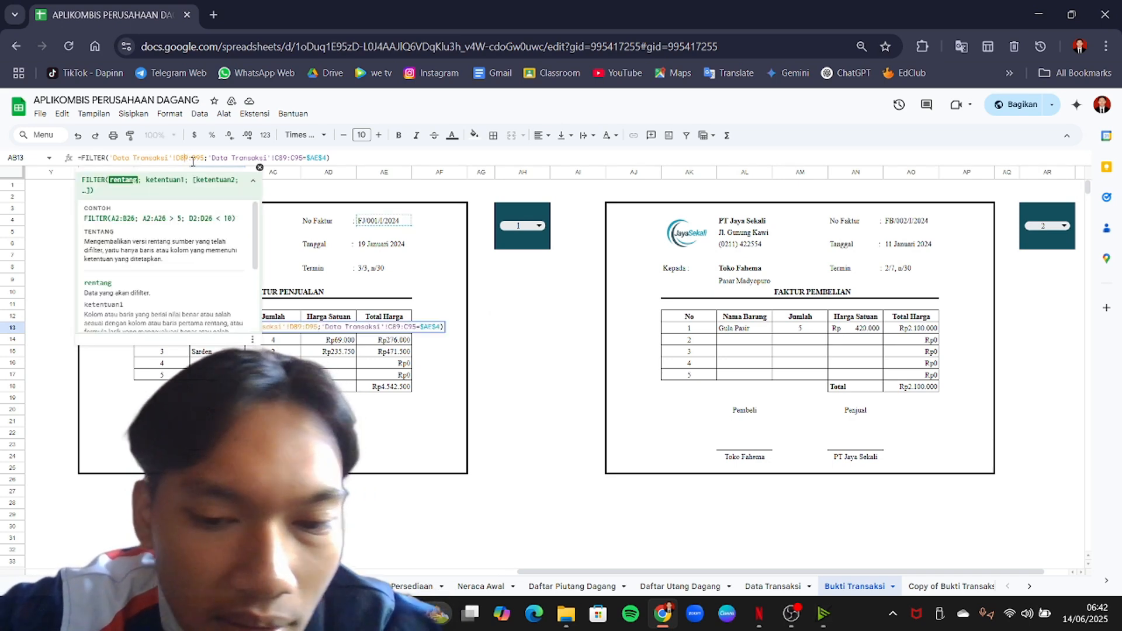
left_click(229, 156)
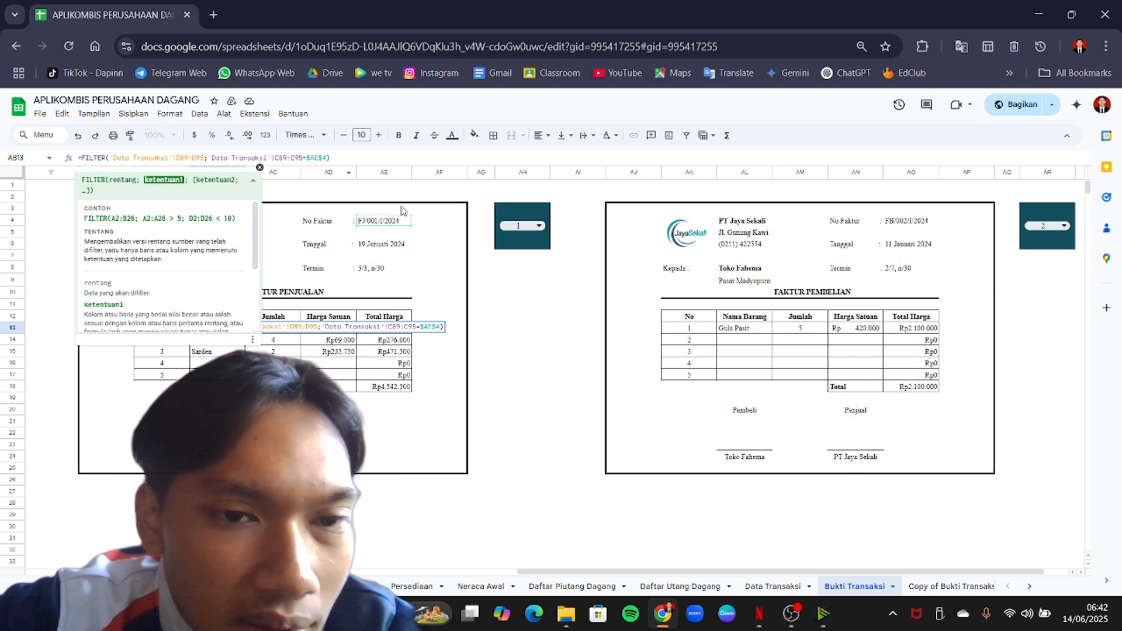
left_click(408, 225)
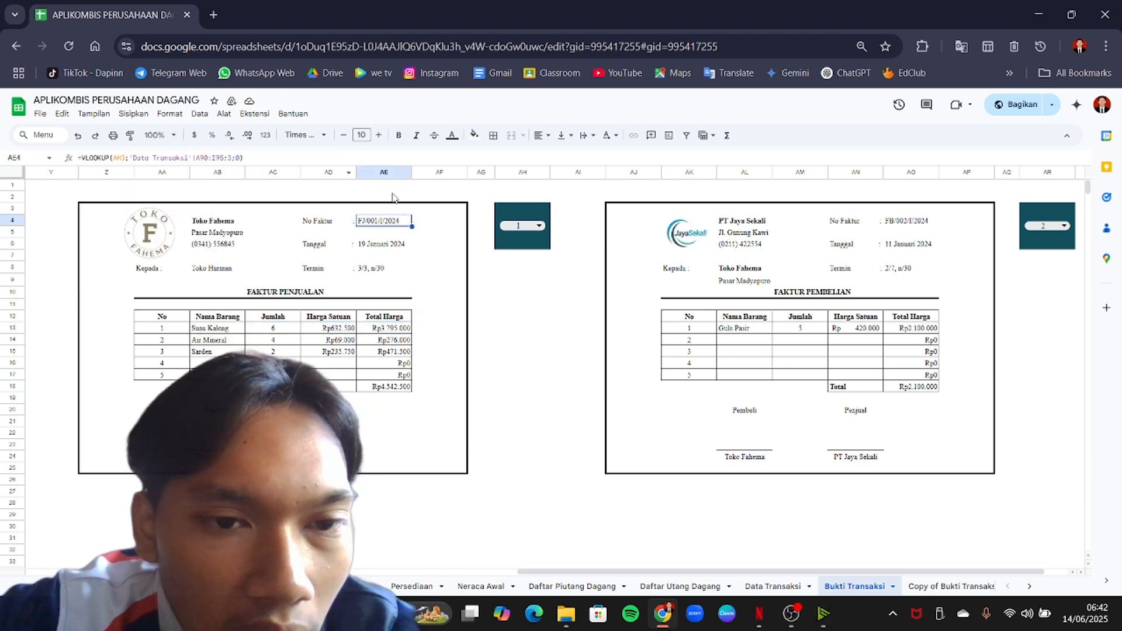
left_click(345, 331)
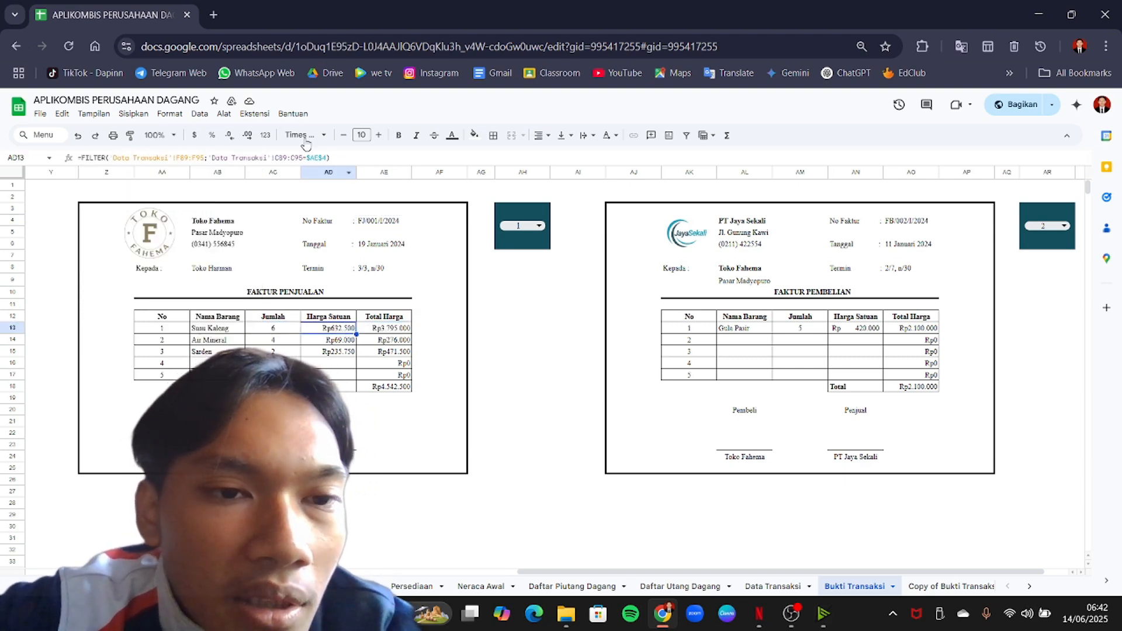
left_click(391, 227)
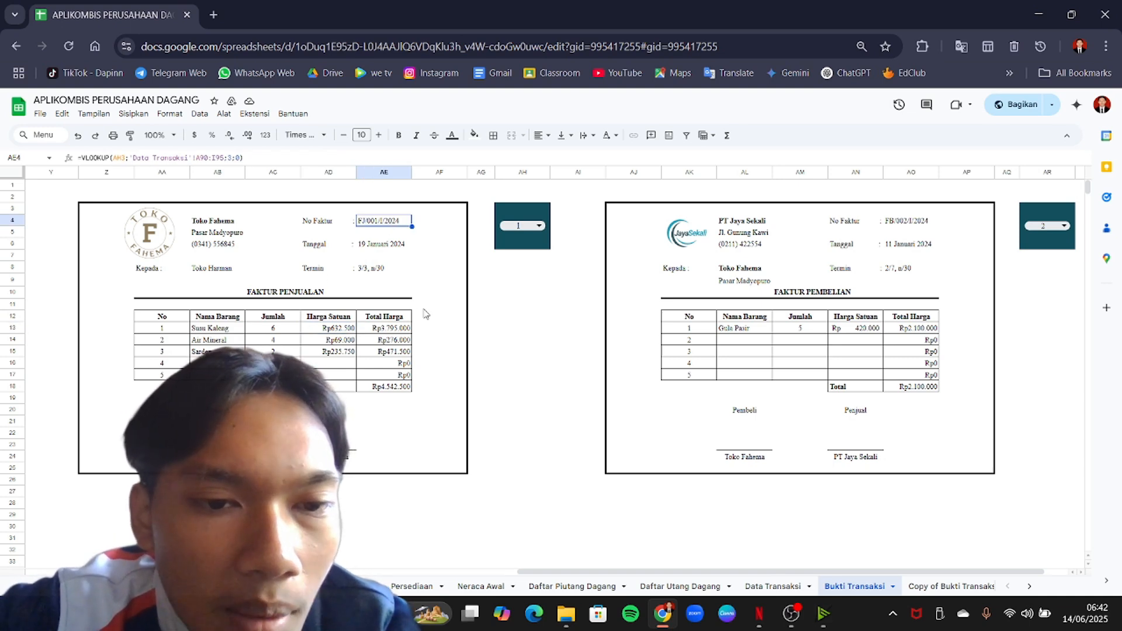
Switch the Faktur Penjualan selector to 2 to view that invoice, and return it to 1.
left_click(526, 229)
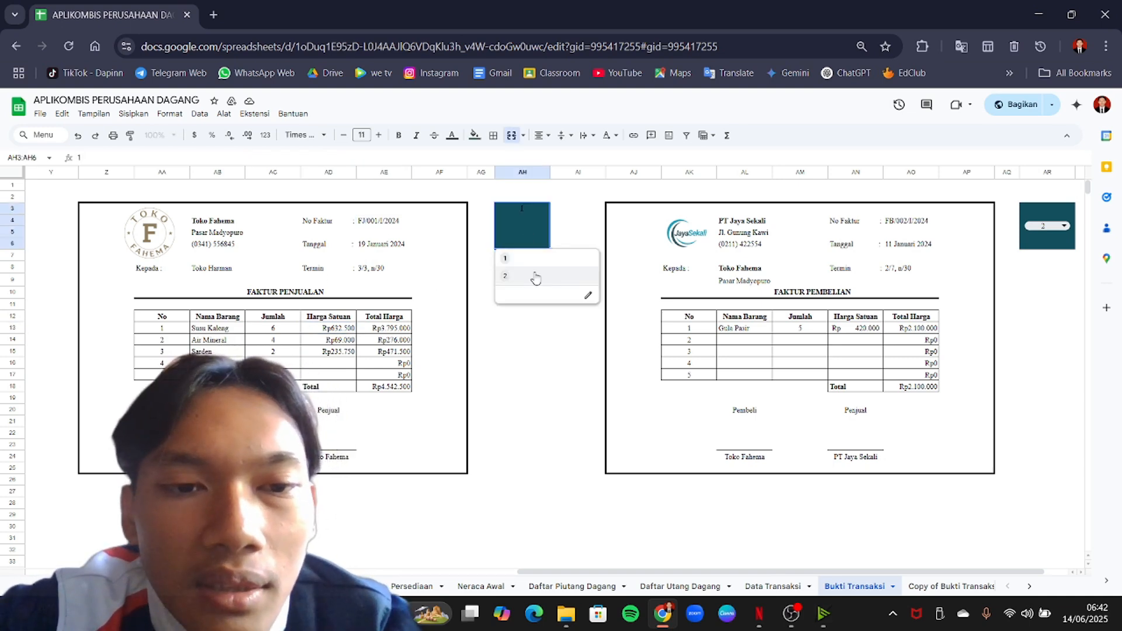
left_click(536, 277)
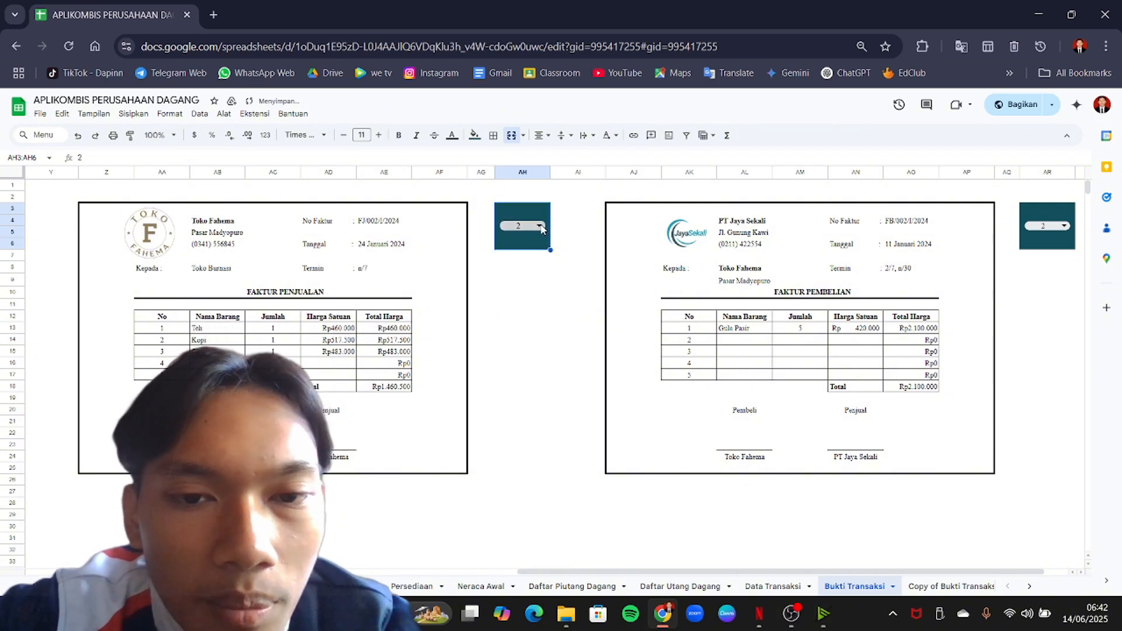
left_click(540, 229)
left_click(544, 258)
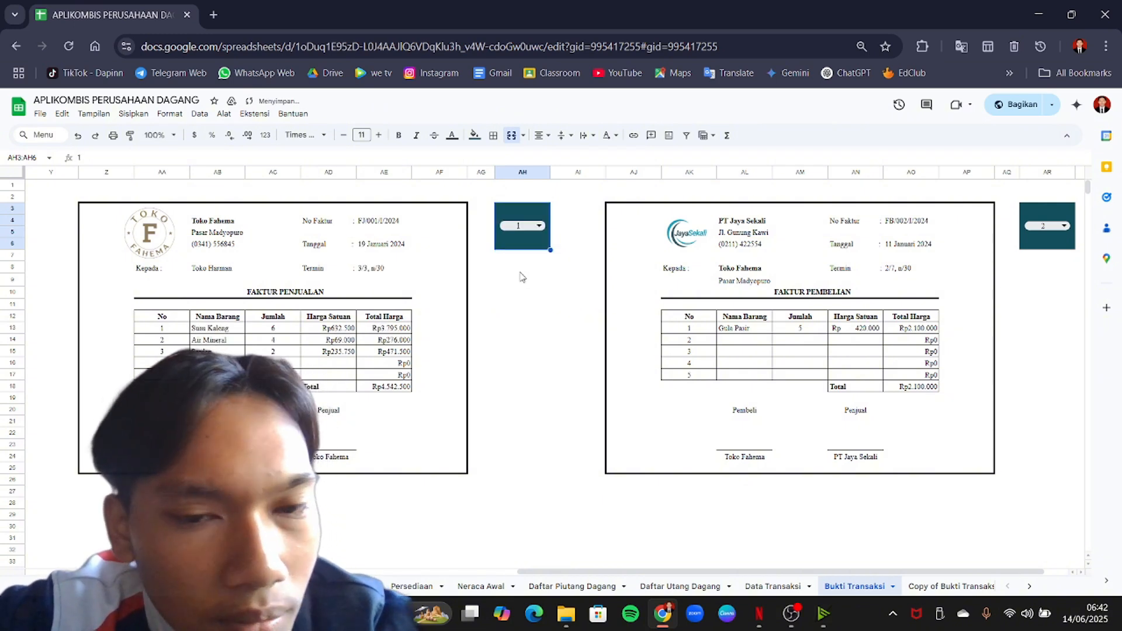
Review the Faktur Pembelian formulas from Nama Barang through Harga Satuan and Total Harga to the SUM in the Total row.
scroll(526, 316, "right", 1)
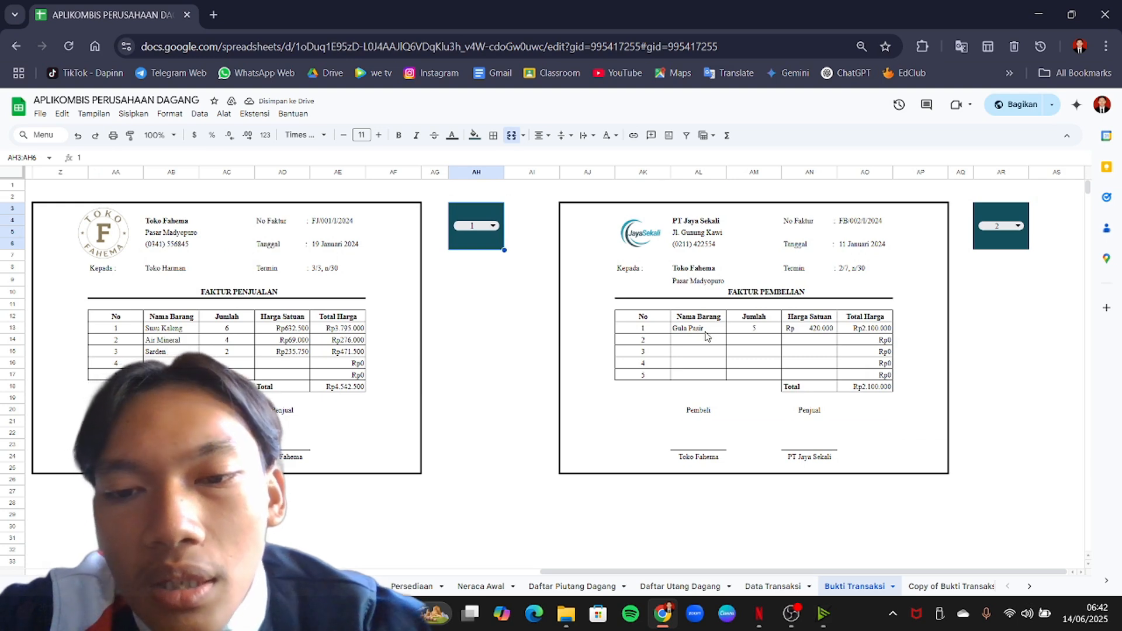
left_click(706, 335)
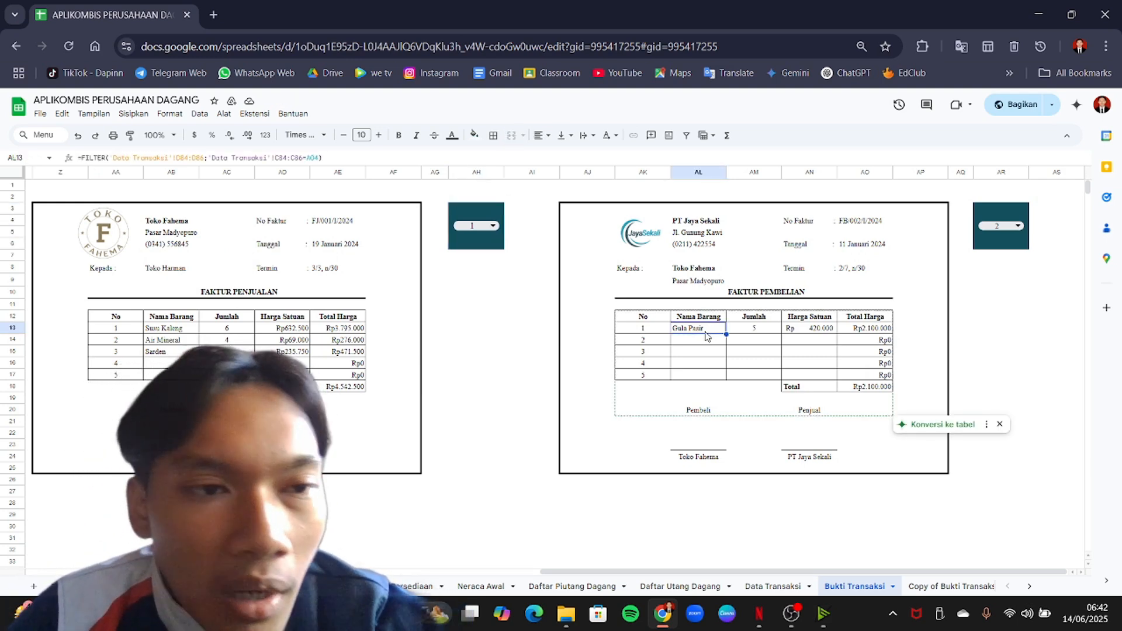
key("Right")
key("Right")
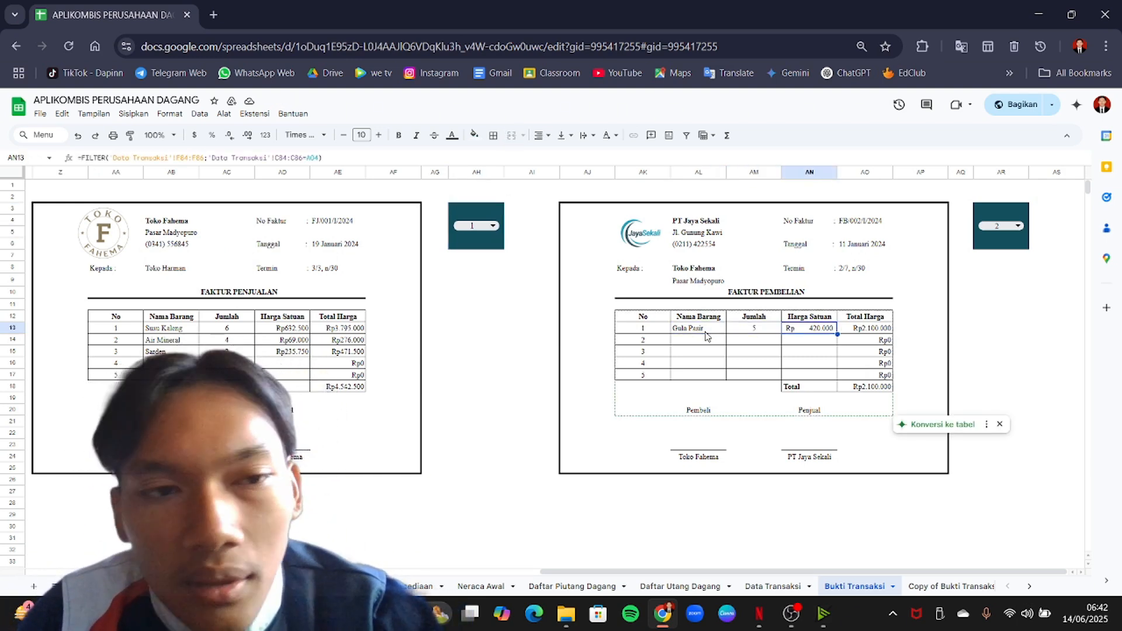
key("Right")
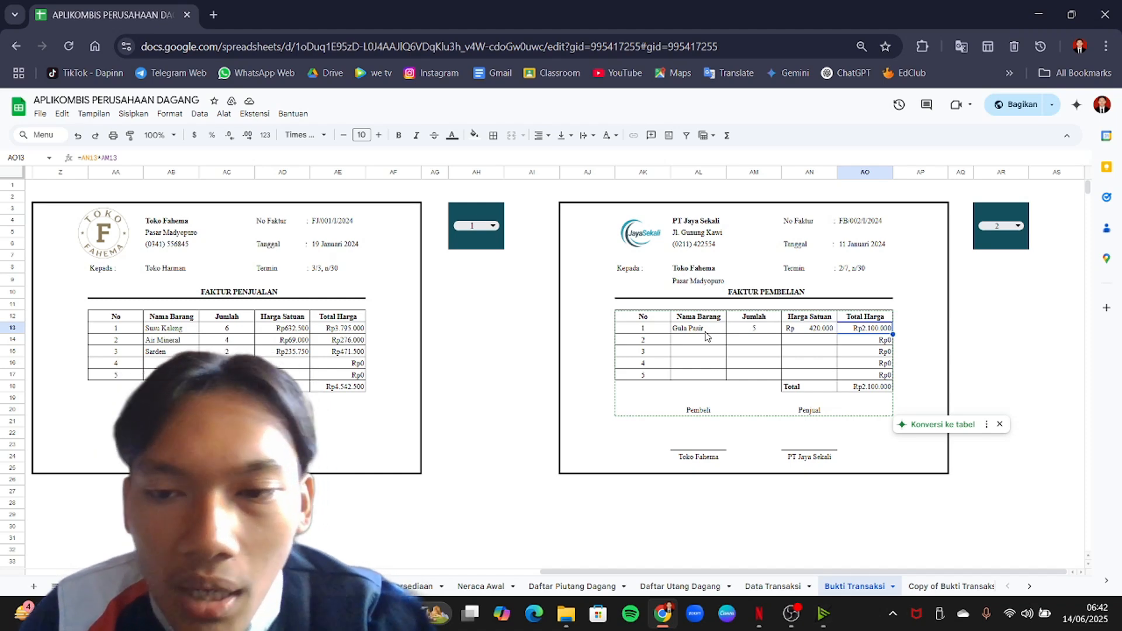
key("Down")
key("Down")
key("Down")
key("Down")
key("Down")
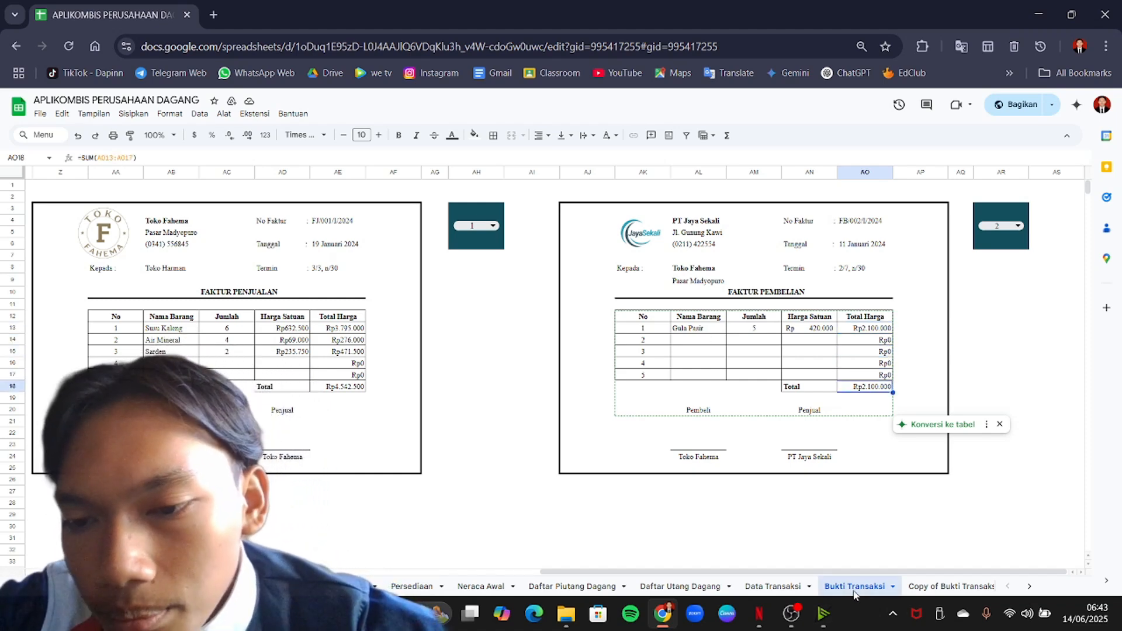
Open the Copy of Bukti Transaksi sheet to view its Bukti Memorial vouchers.
scroll(818, 586, "down", 5)
left_click(529, 587)
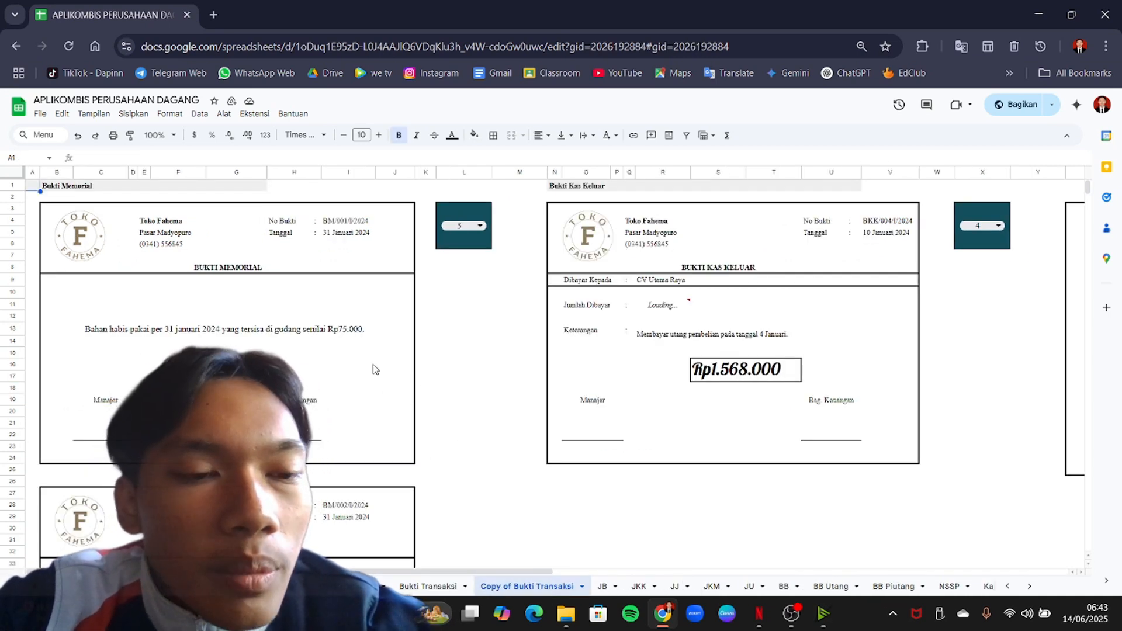
Open the JB sheet and inspect the lookup formulas for No Faktur and Tanggal in the first Jurnal Pembelian entry.
scroll(375, 369, "down", 10)
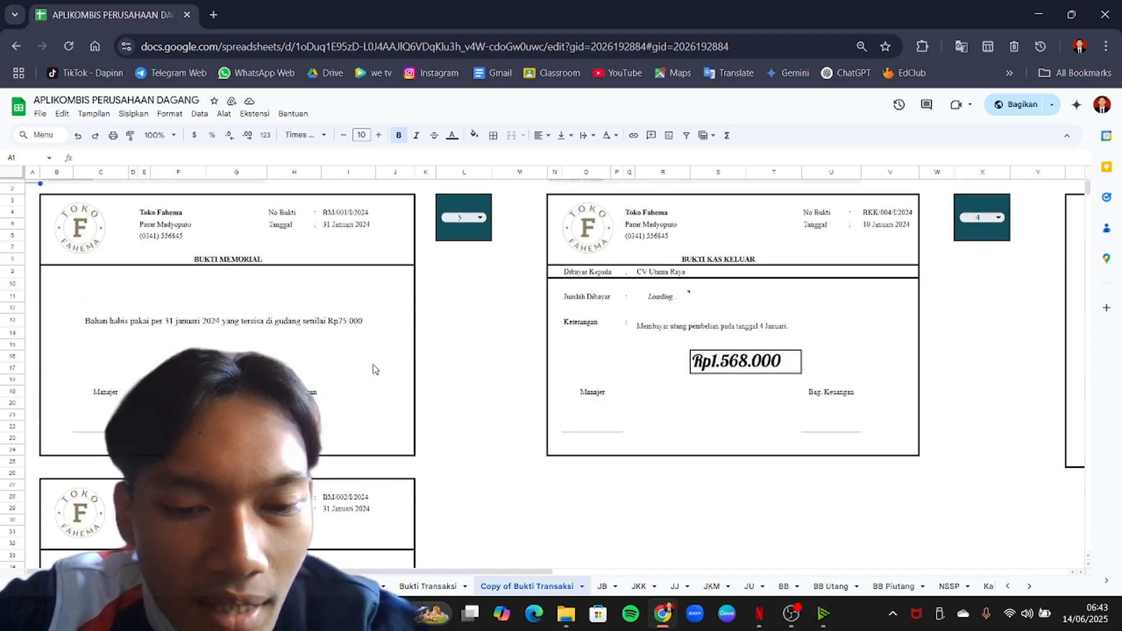
scroll(375, 369, "up", 10)
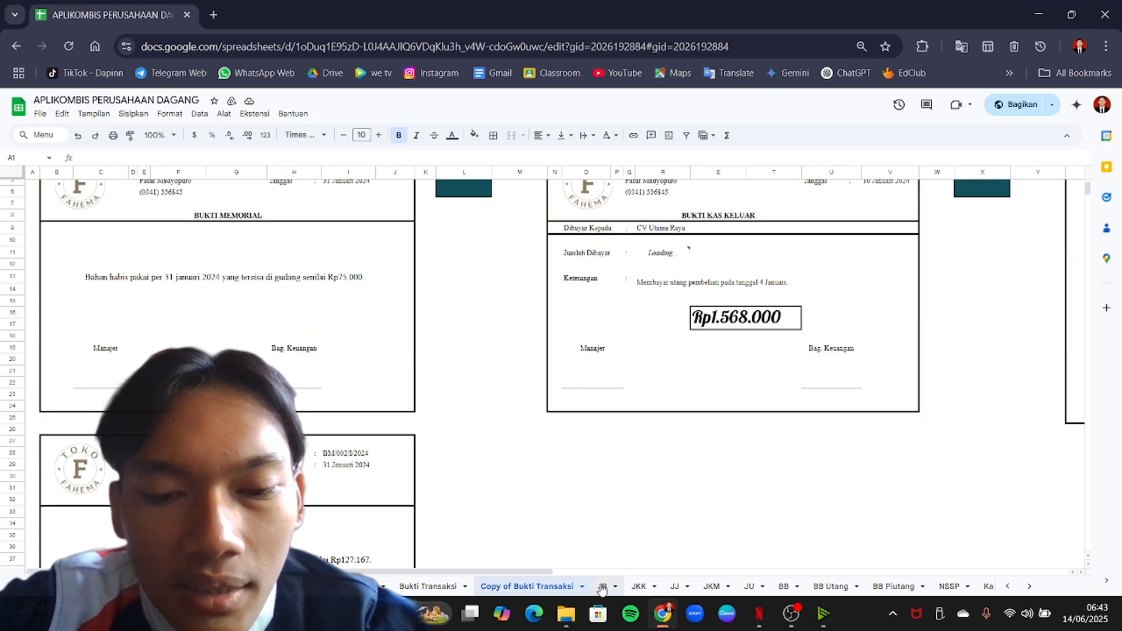
left_click(602, 587)
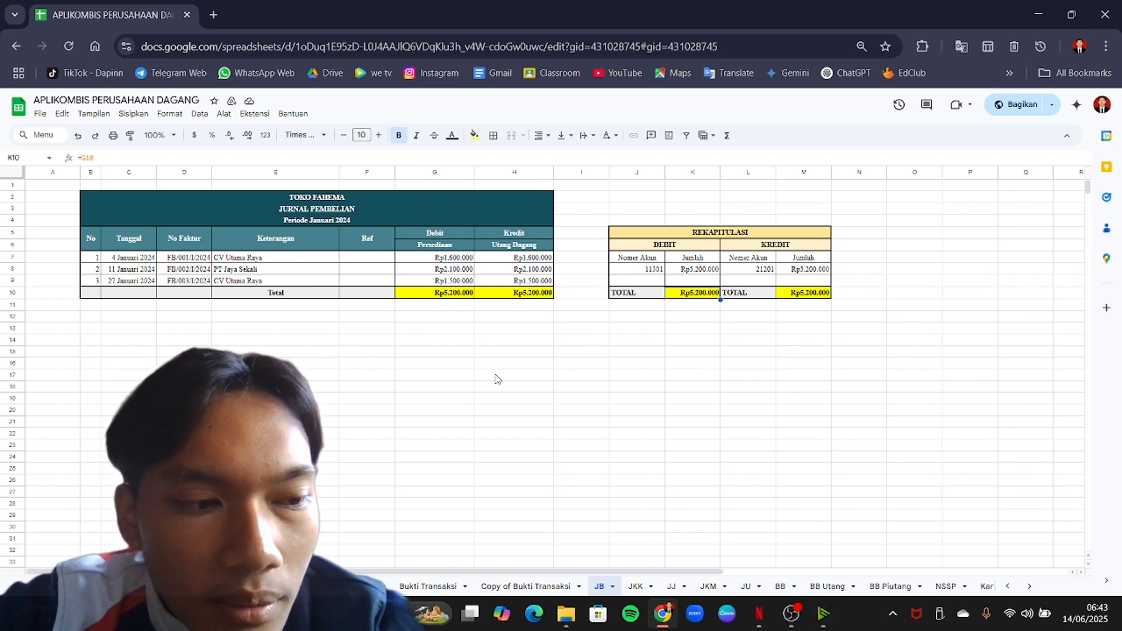
left_click(193, 259)
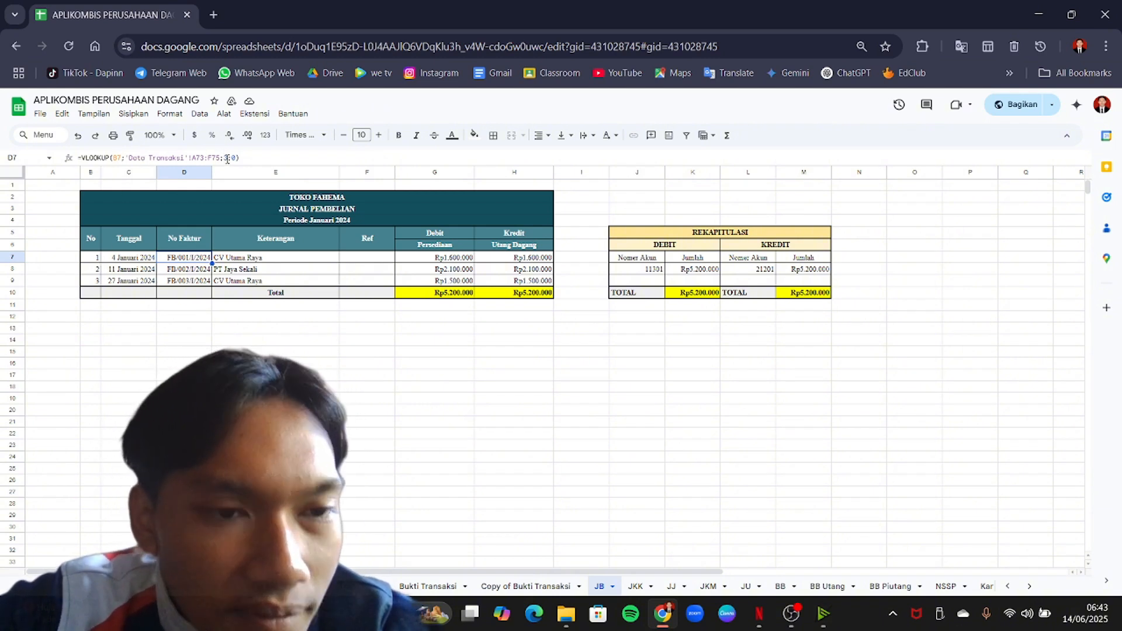
left_click(135, 253)
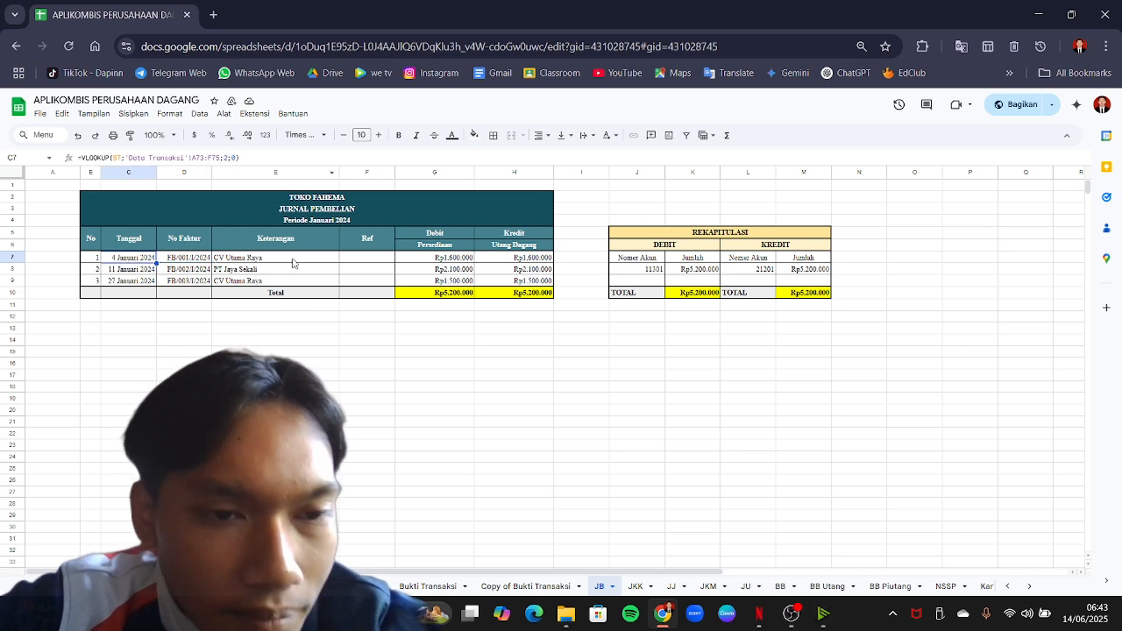
Check the Persediaan and Utang Dagang references in the first Jurnal Pembelian entry and the debit SUM in its Total row.
left_click(463, 260)
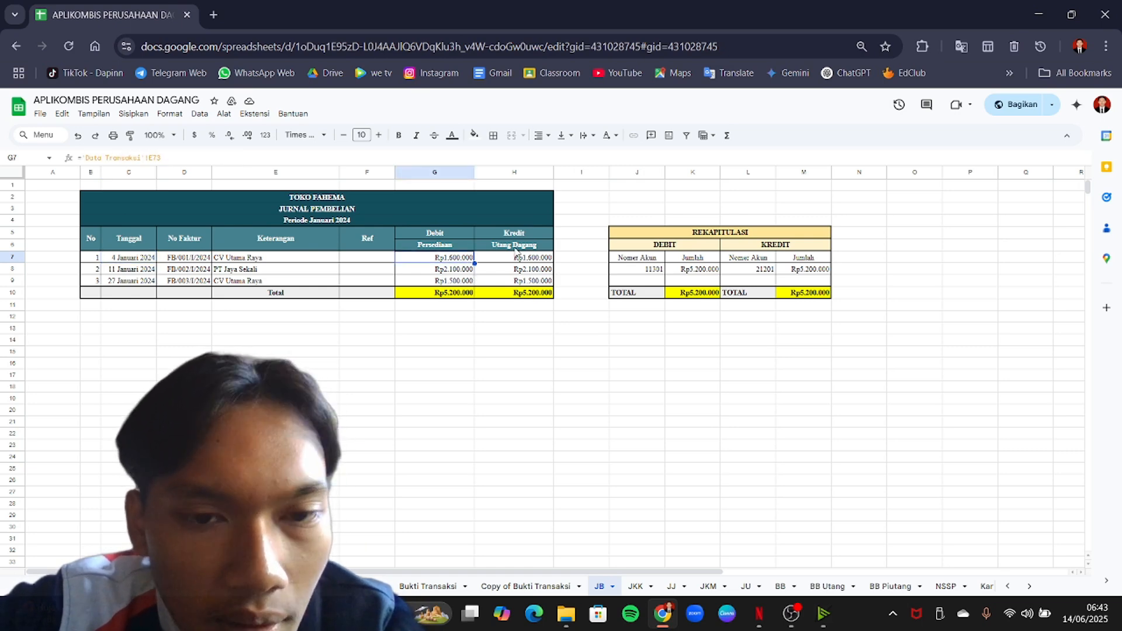
left_click(504, 262)
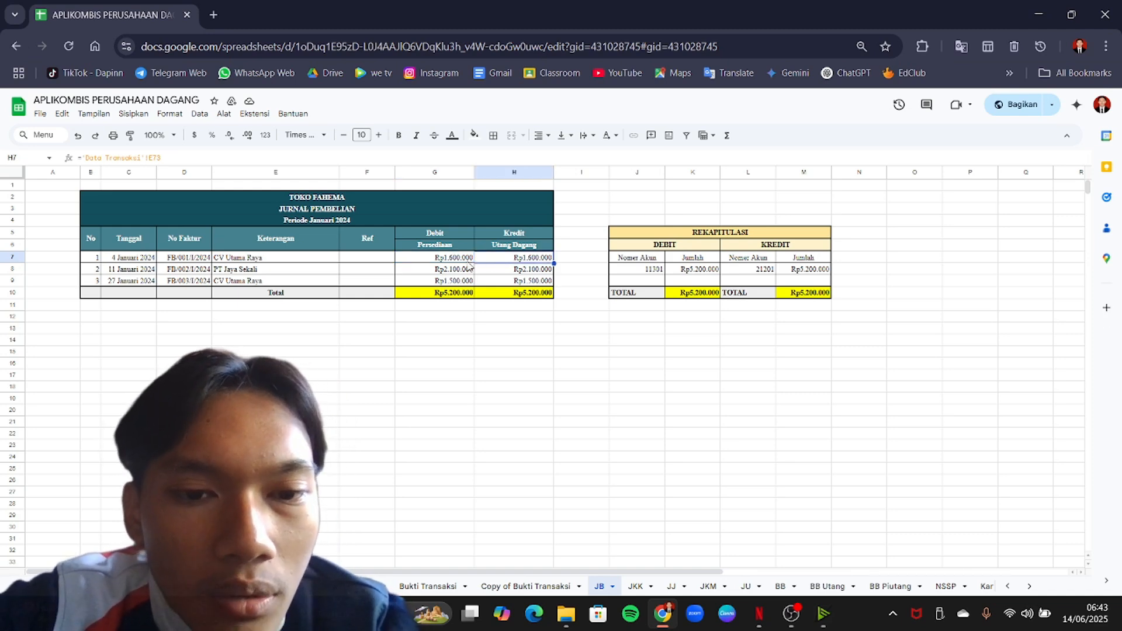
left_click(464, 295)
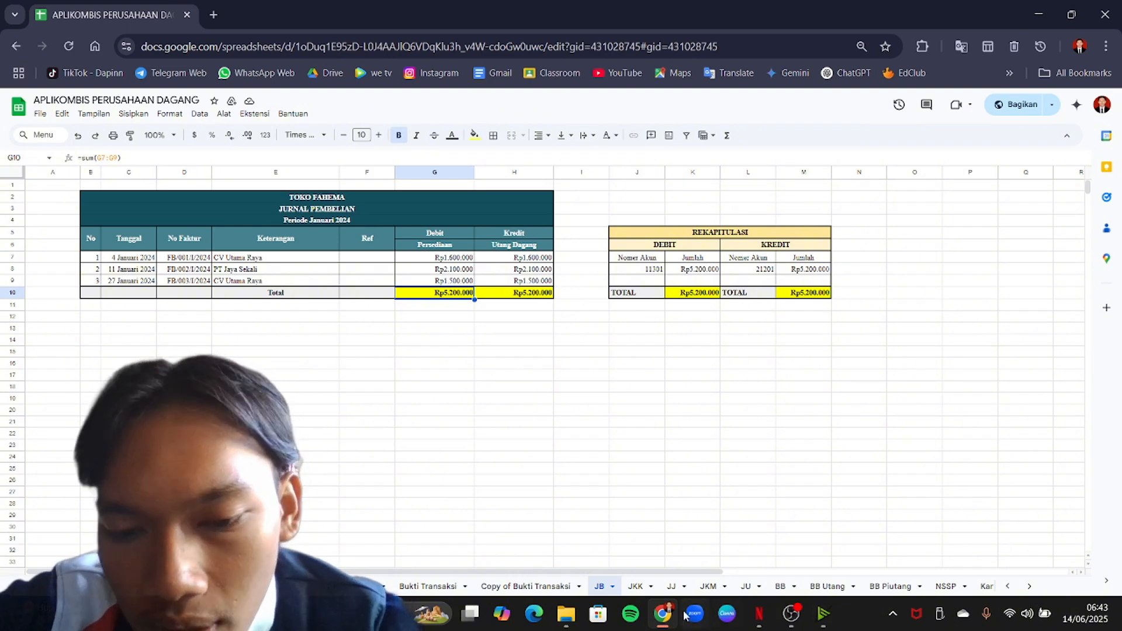
Open the JKK sheet and review Jurnal Pengeluaran Kas from its Keterangan and Nomor Bukti cells to Utang Dagang and the debit grand total.
left_click(639, 587)
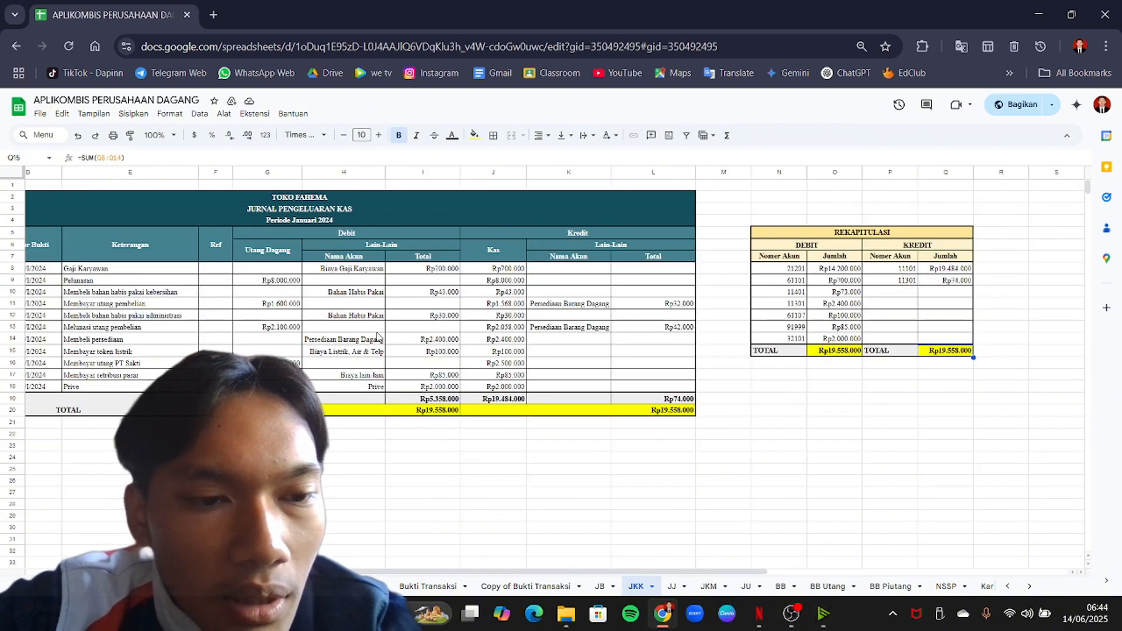
left_click(169, 320)
left_click(95, 308)
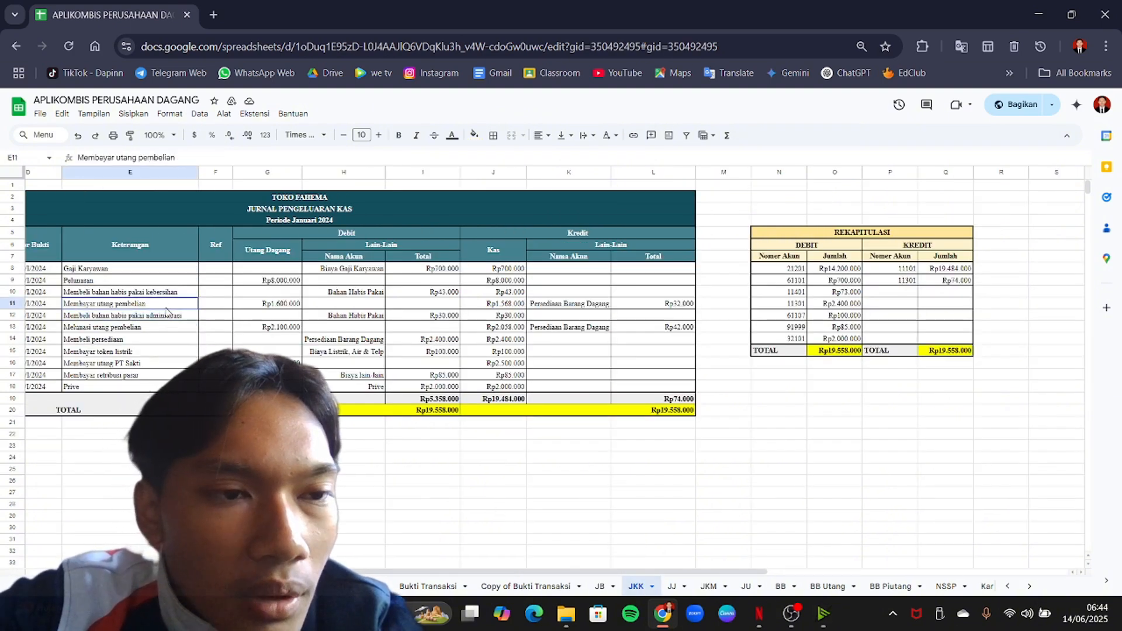
left_click(44, 314)
scroll(45, 314, "left", 3)
left_click(161, 292)
left_click(221, 295)
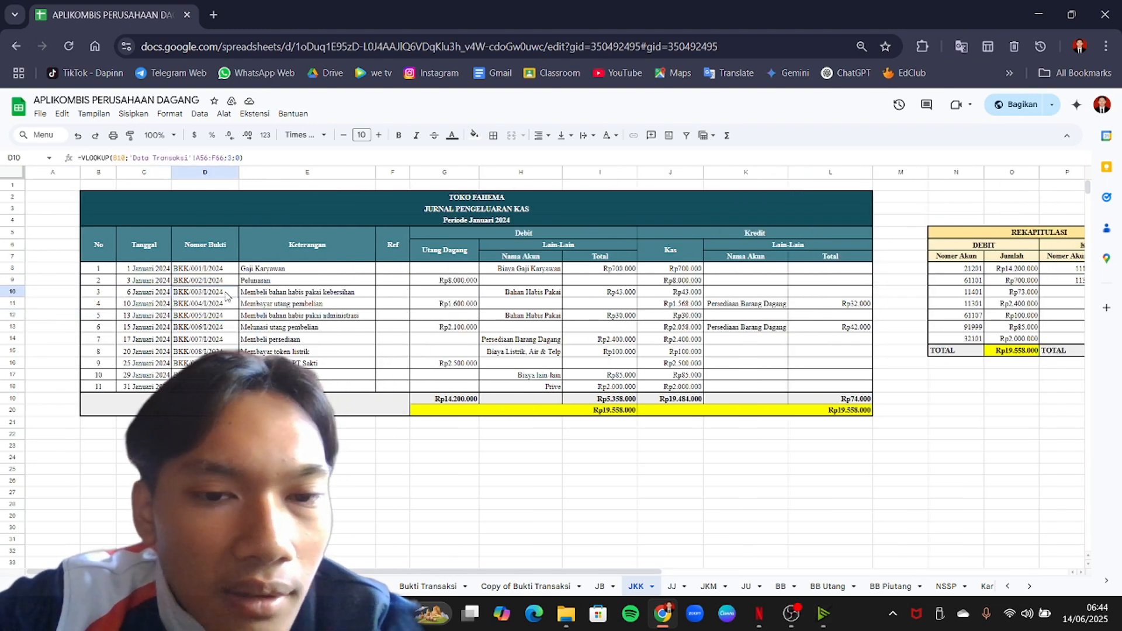
left_click(452, 283)
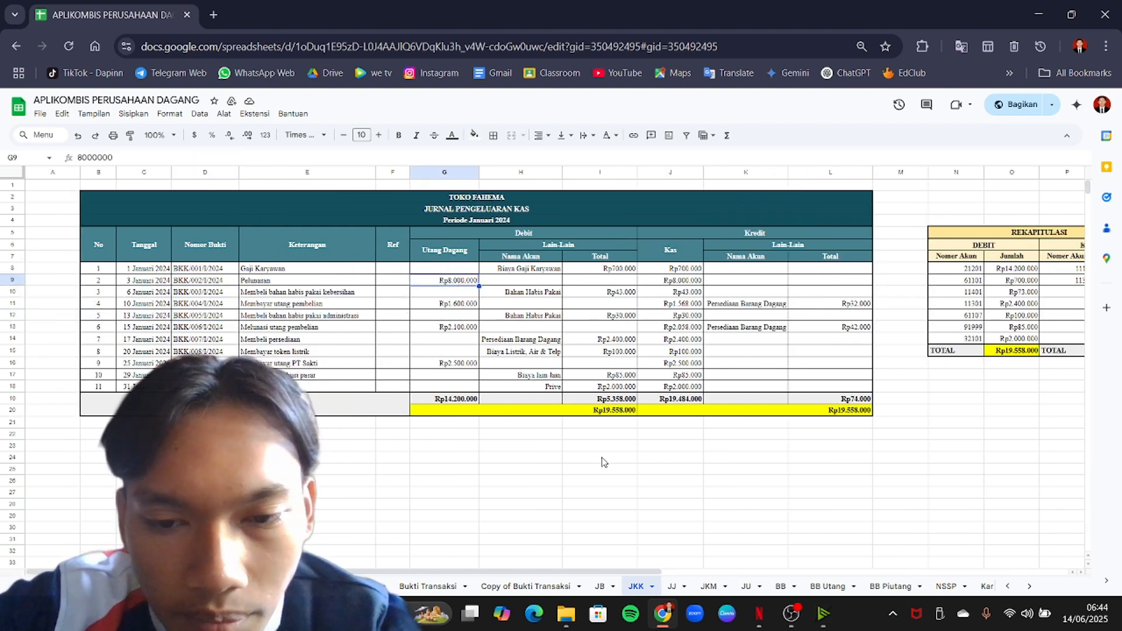
left_click(627, 413)
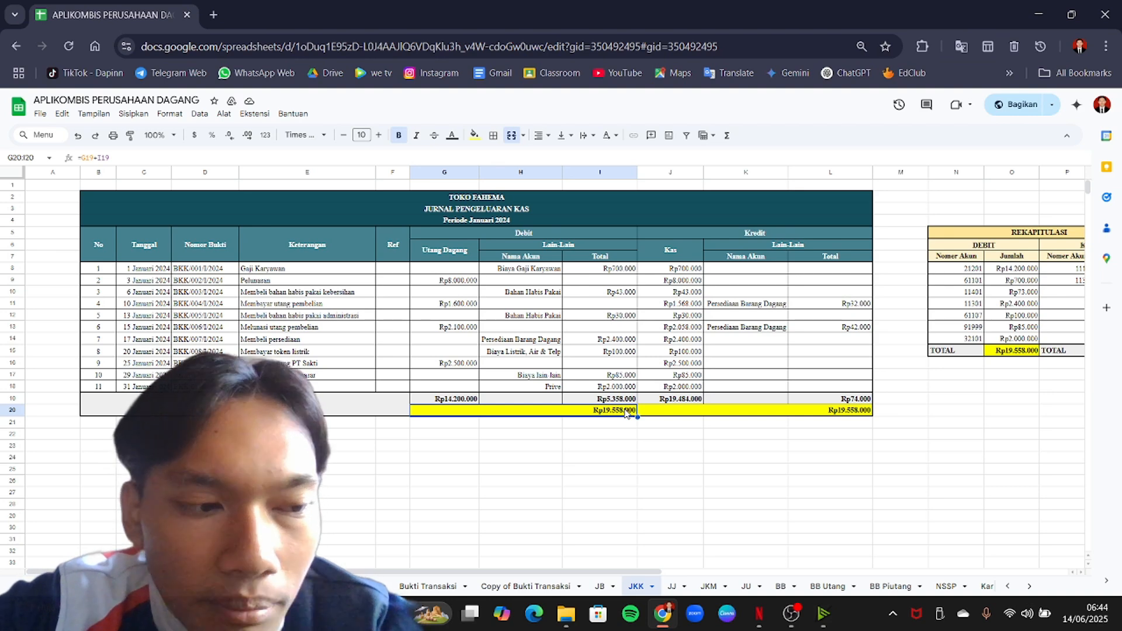
Open the JJ sheet and check the Tanggal, Nomor Faktur and HPP total cells of Jurnal Penjualan.
left_click(673, 587)
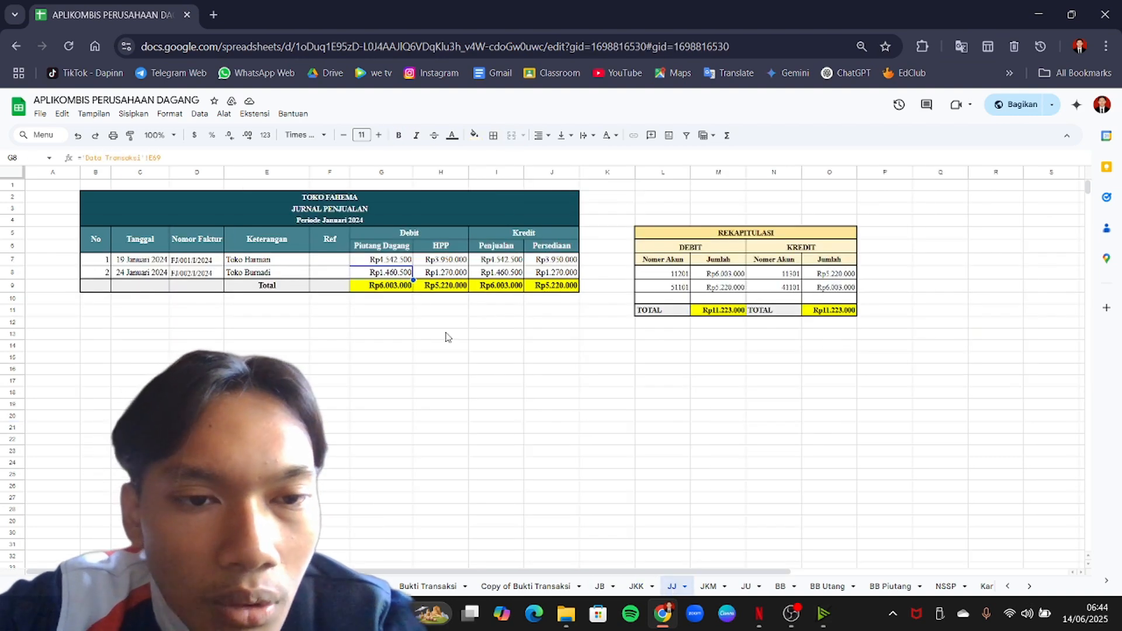
left_click(164, 261)
left_click(193, 260)
left_click(444, 285)
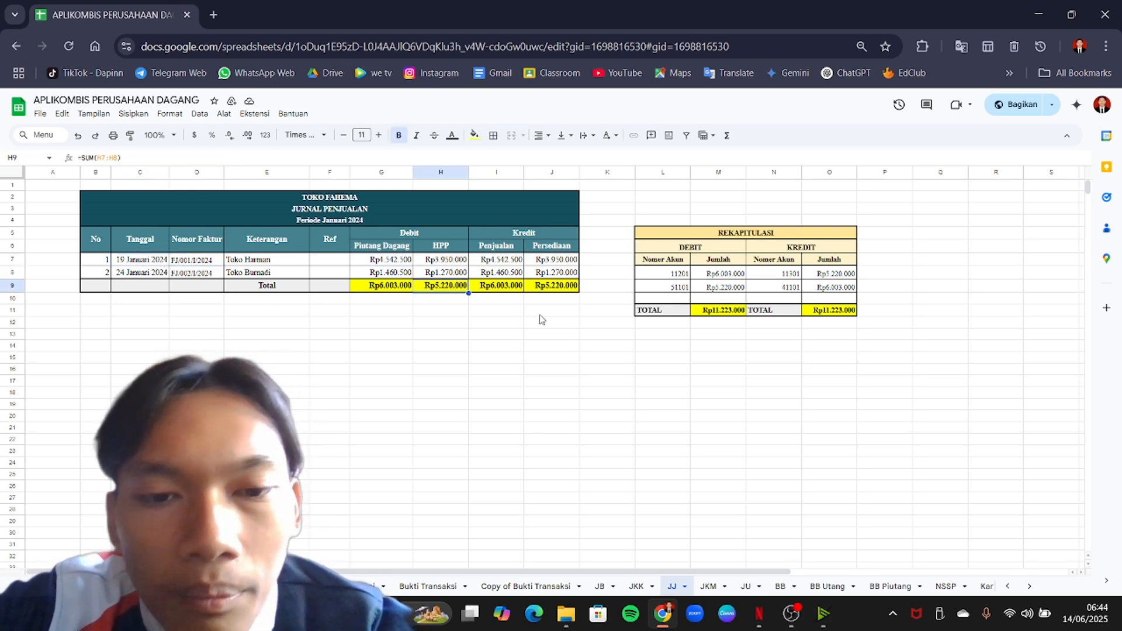
Open the JKM sheet and check a Nomor BKM cell and the debit grand total formula in Jurnal Penerimaan Kas.
left_click(709, 586)
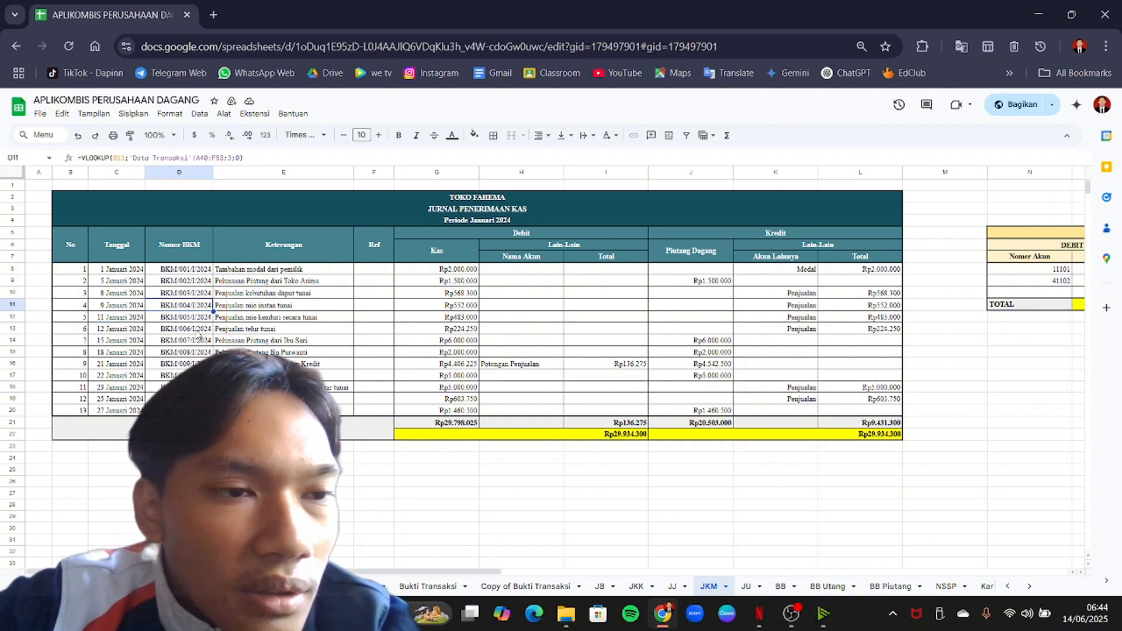
left_click(200, 338)
left_click(555, 436)
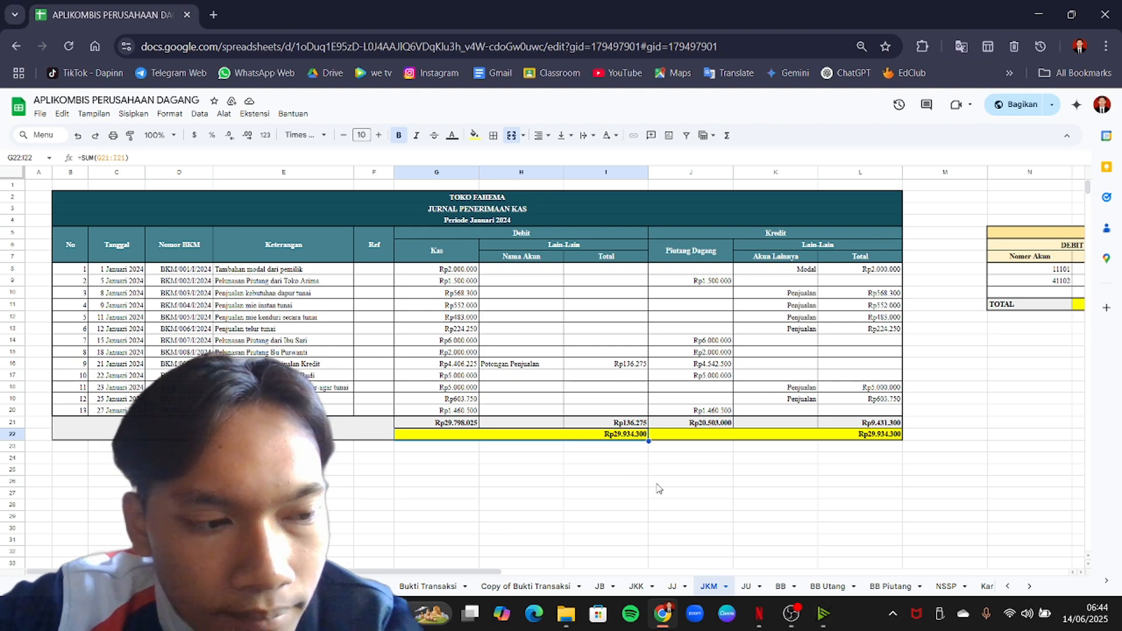
Open the JU sheet and check the debit SUM formulas in the Rekapitulasi table and the Jurnal Umum total row.
left_click(749, 586)
left_click(588, 305)
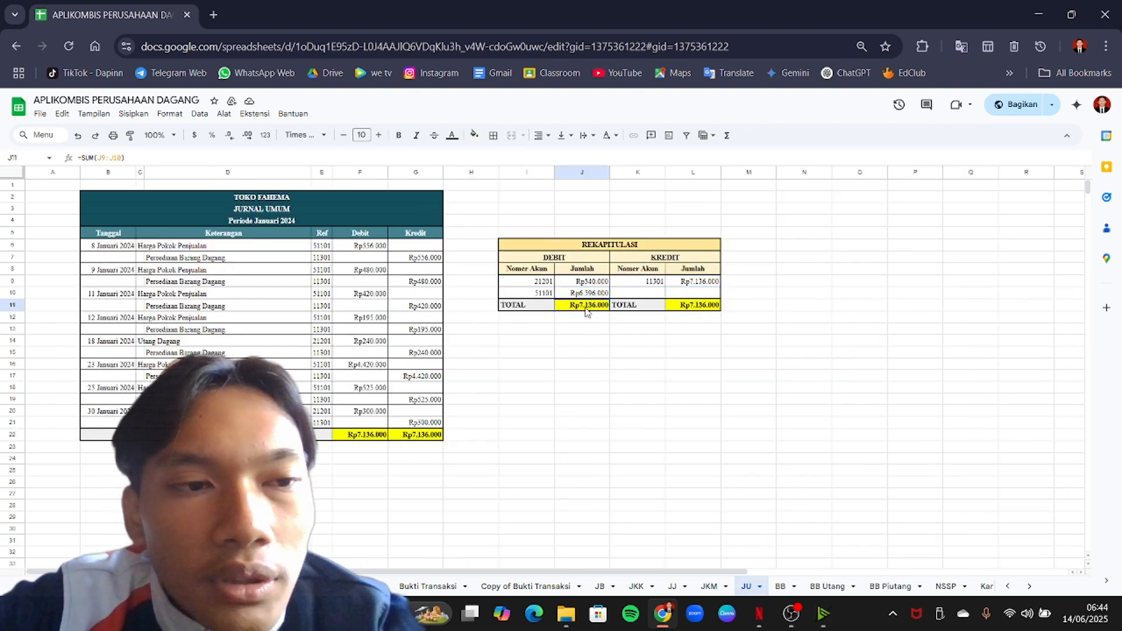
left_click(343, 437)
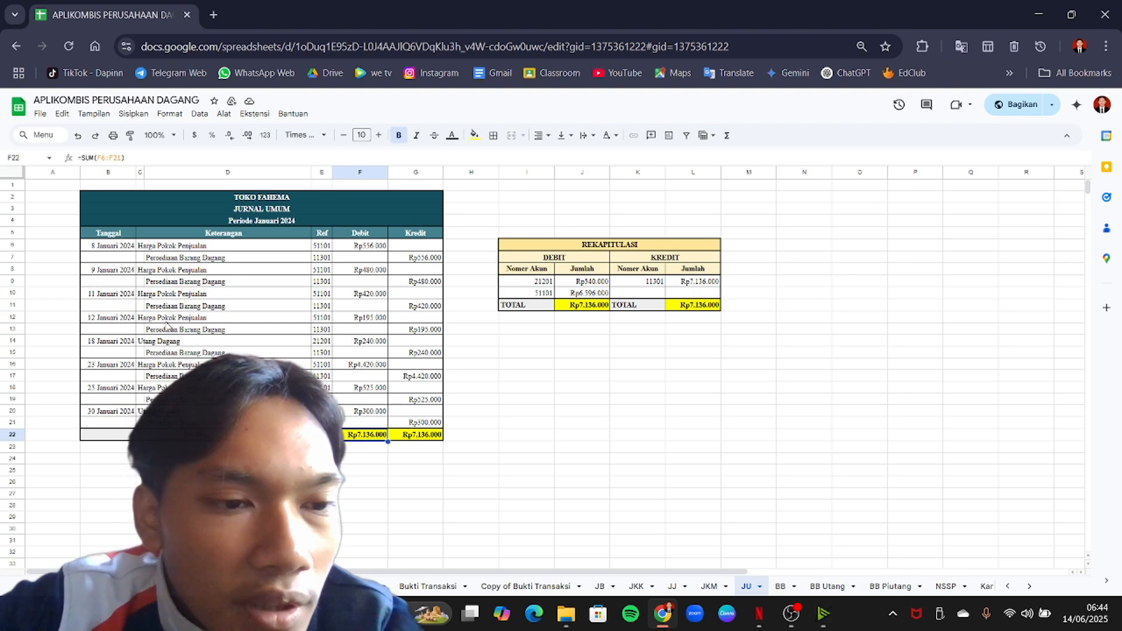
Inspect the VLOOKUP arguments of the 12 Januari Keterangan cell in Jurnal Umum, including its Ref lookup key and COA range.
left_click(117, 320)
left_click(152, 321)
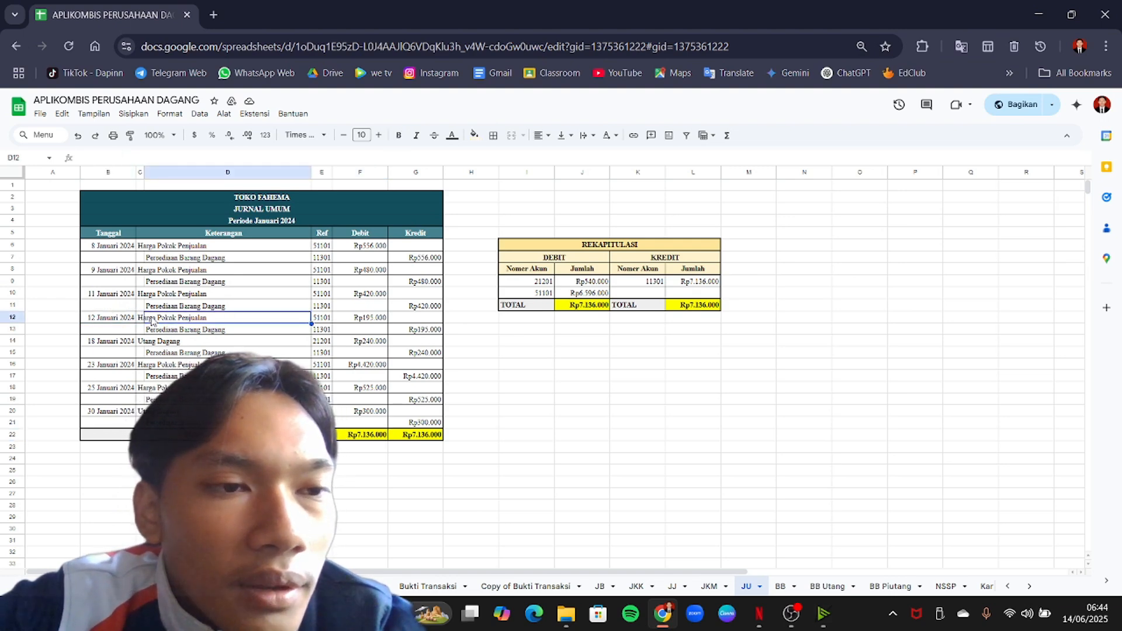
left_click(140, 320)
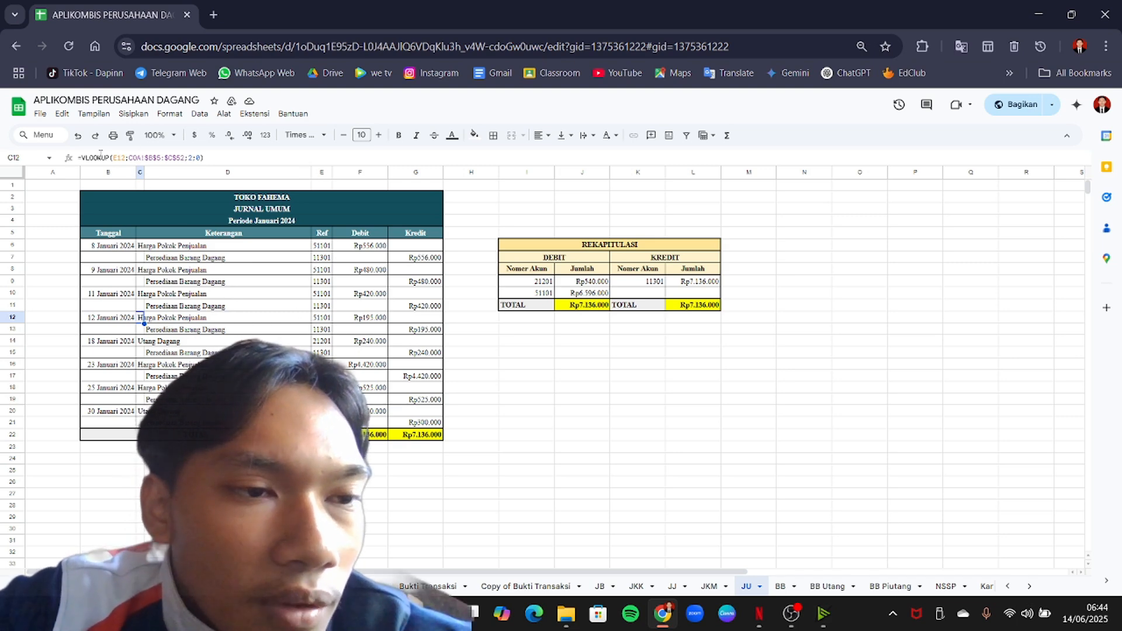
left_click(154, 157)
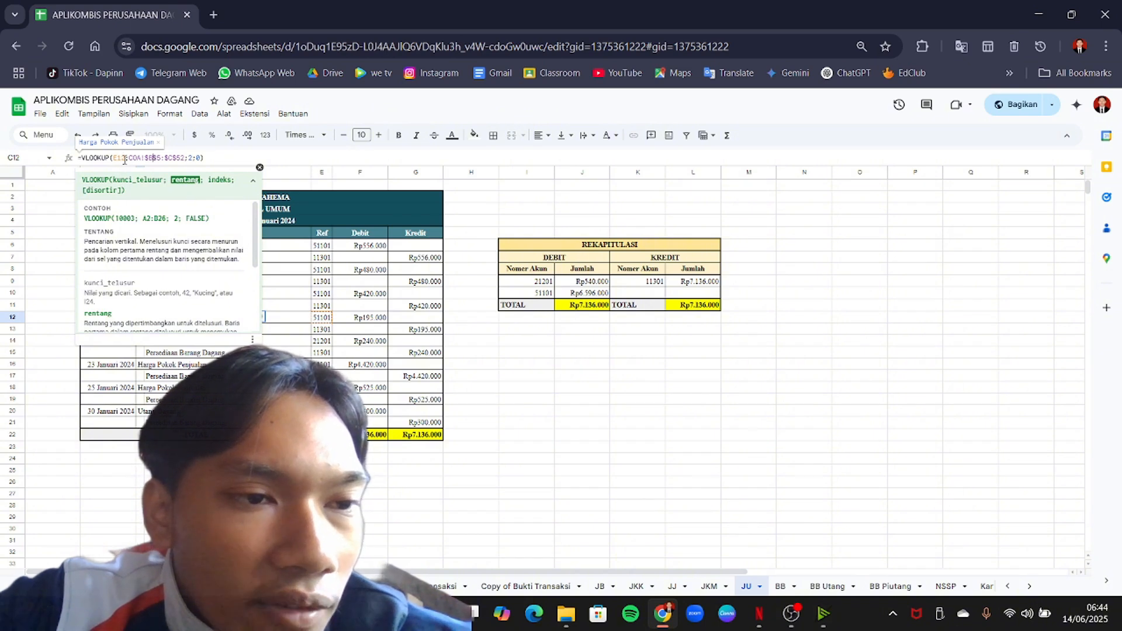
left_click(124, 159)
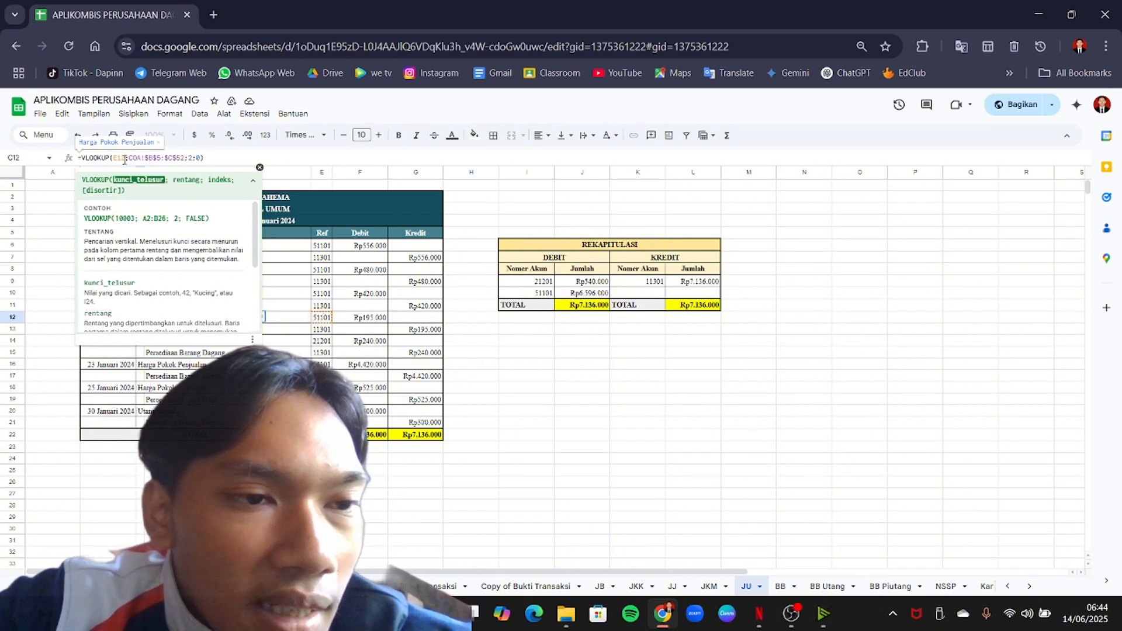
left_click(326, 320)
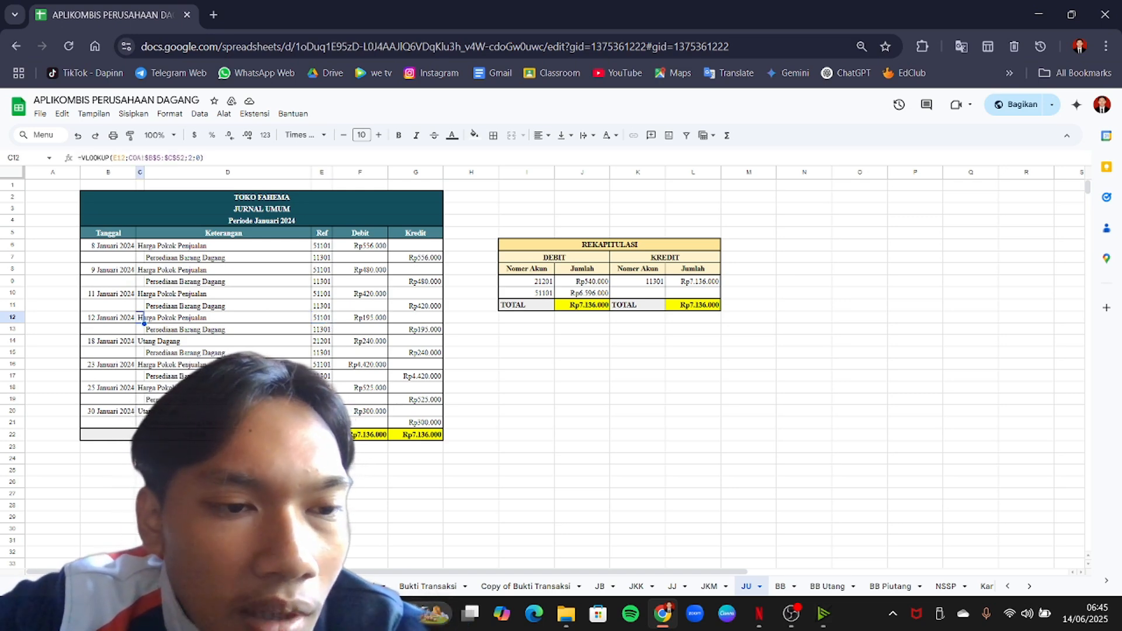
left_click(322, 482)
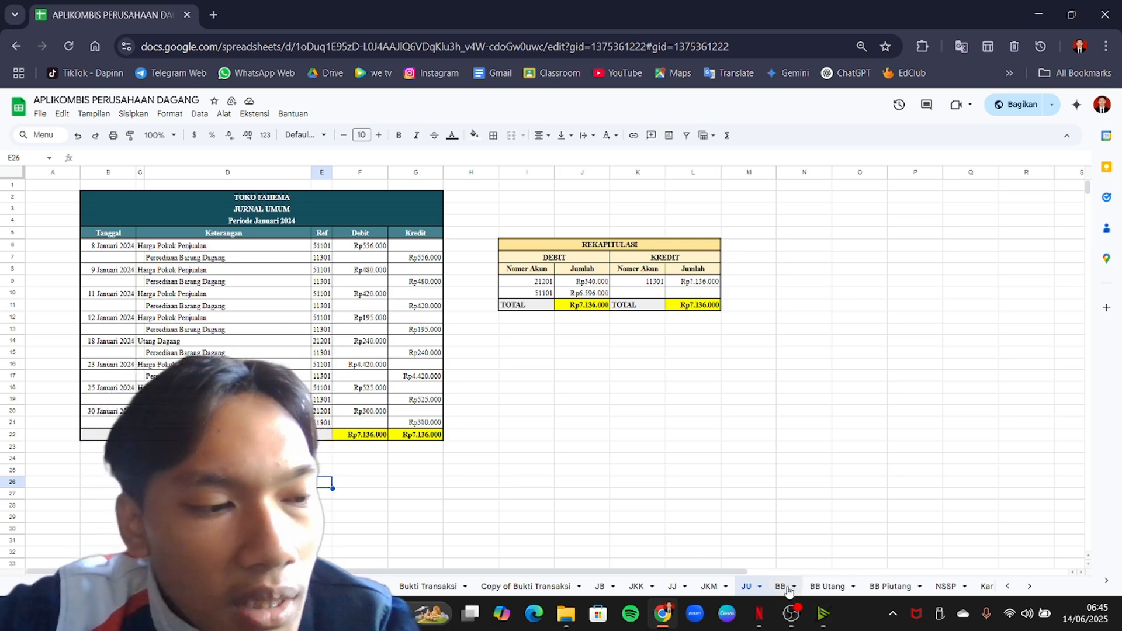
Open the BB sheet and filter Buku Besar by Nama Akun to show only Kas.
left_click(787, 588)
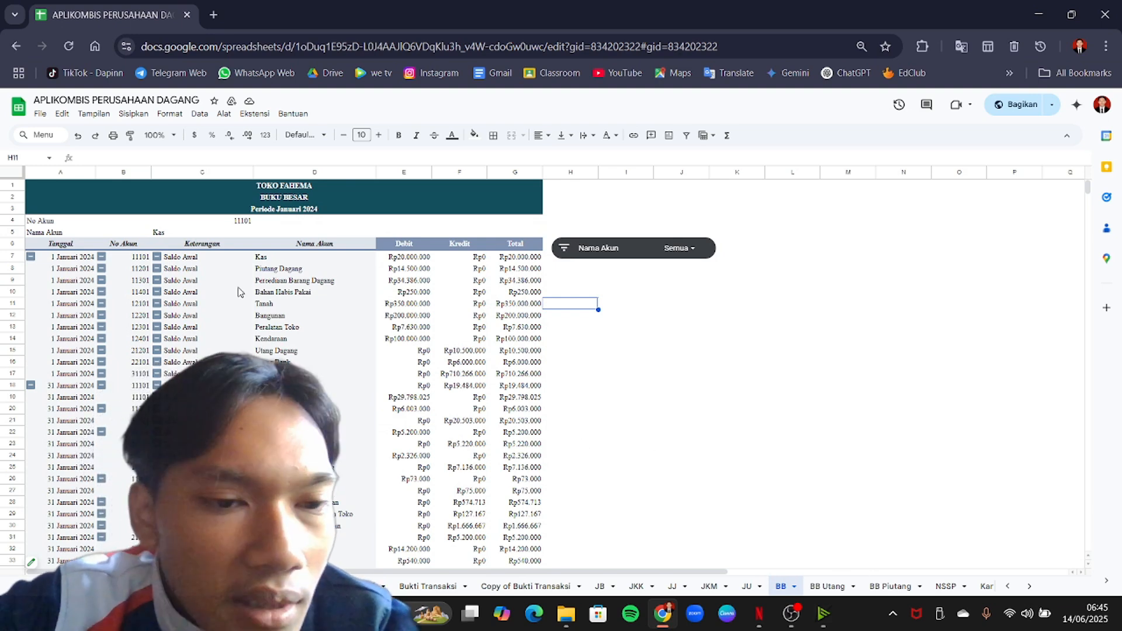
left_click(679, 248)
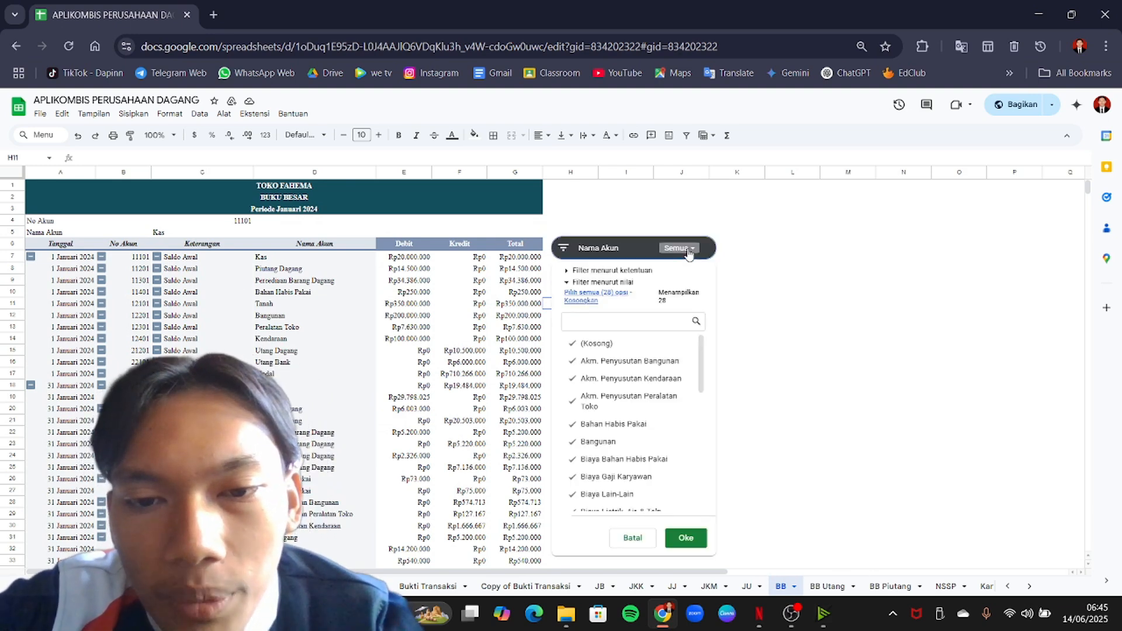
left_click(590, 303)
scroll(649, 451, "down", 5)
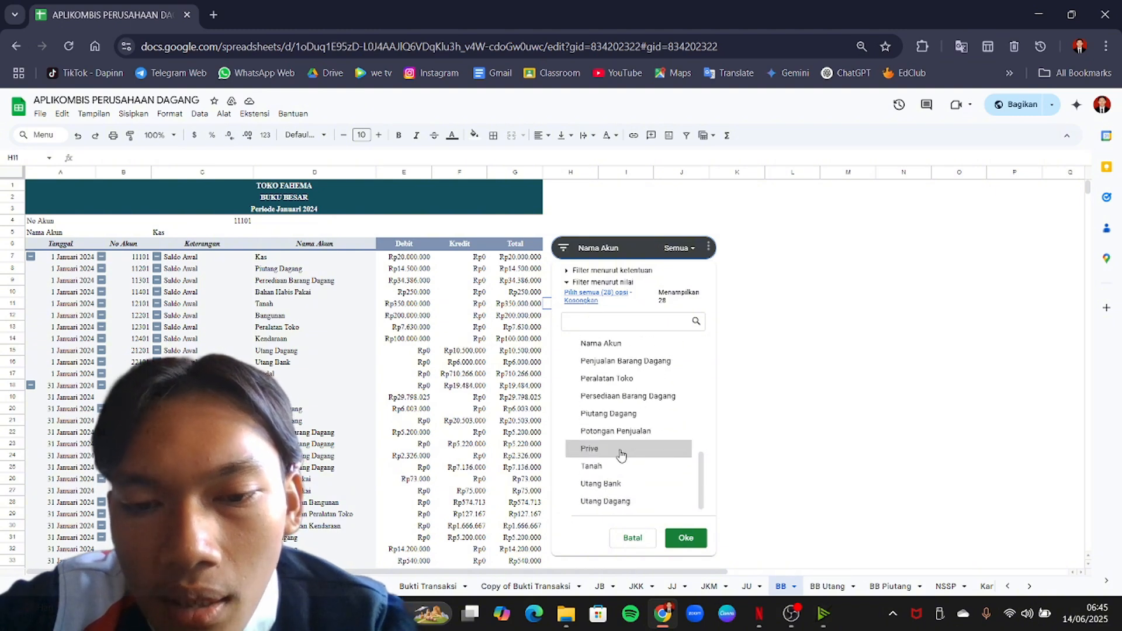
scroll(625, 374, "up", 1)
left_click(590, 350)
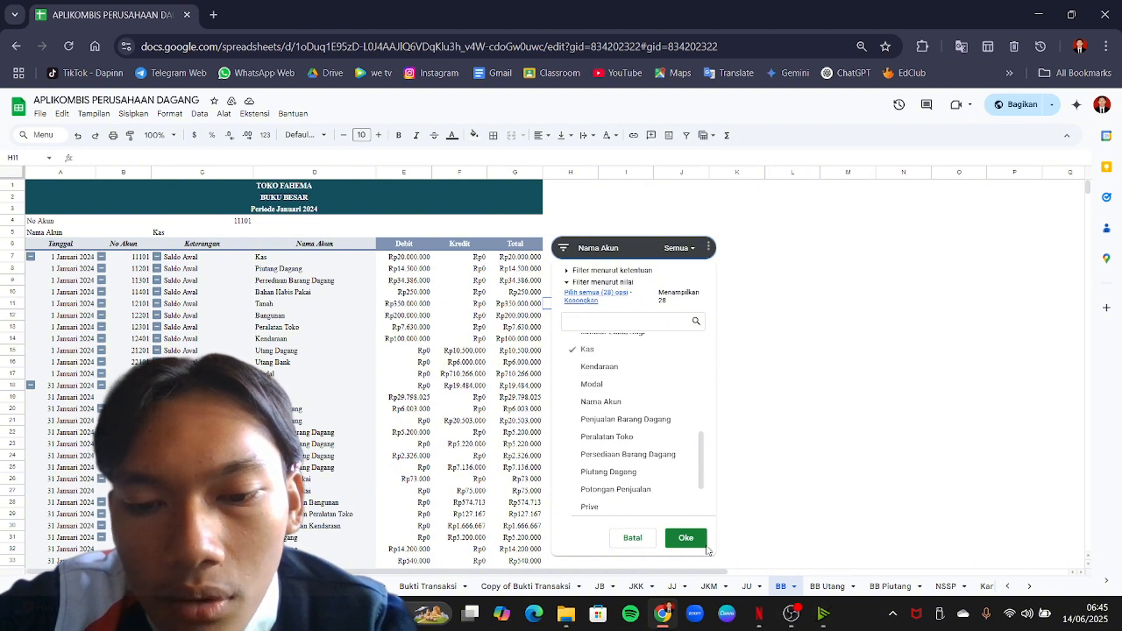
left_click(687, 538)
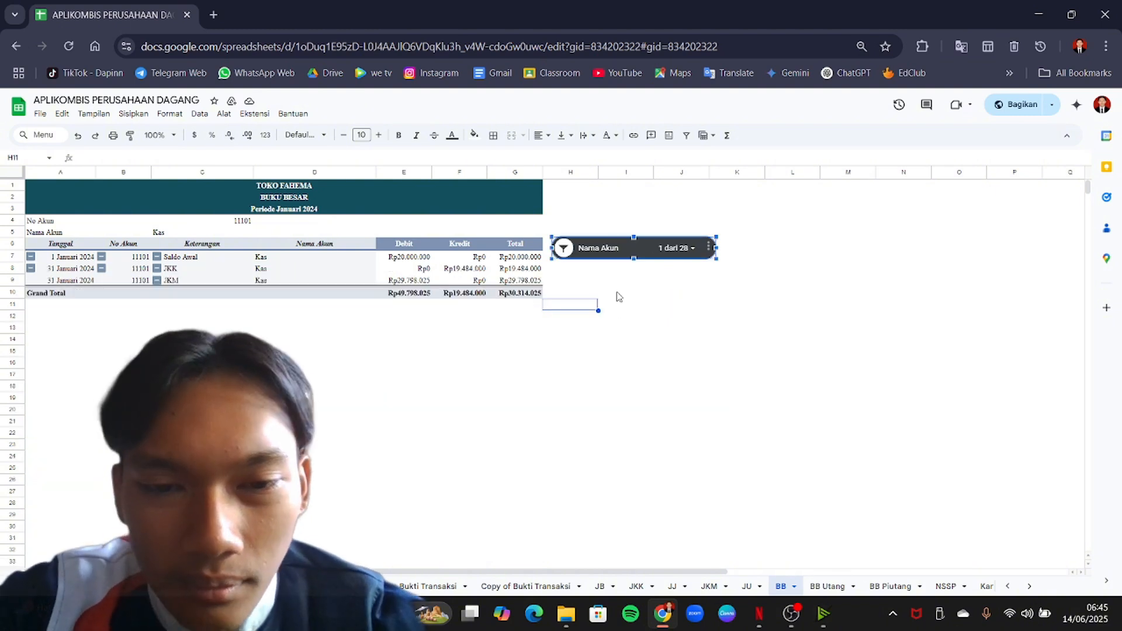
Clear the Nama Akun filter selection in Buku Besar and filter by Modal instead.
left_click(681, 251)
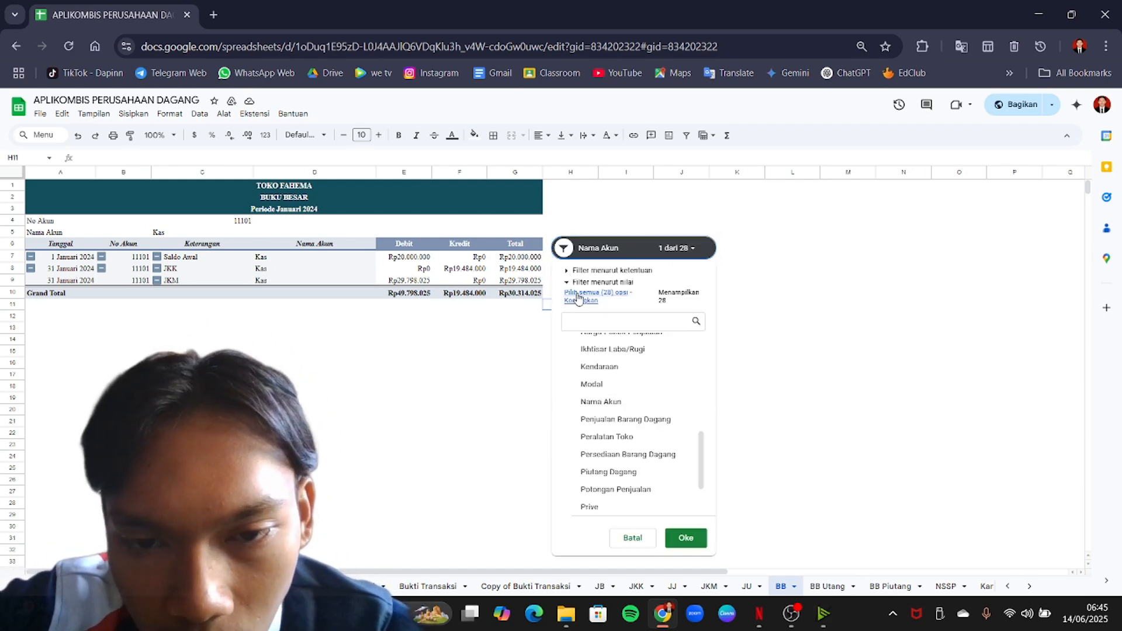
left_click(583, 311)
left_click(592, 384)
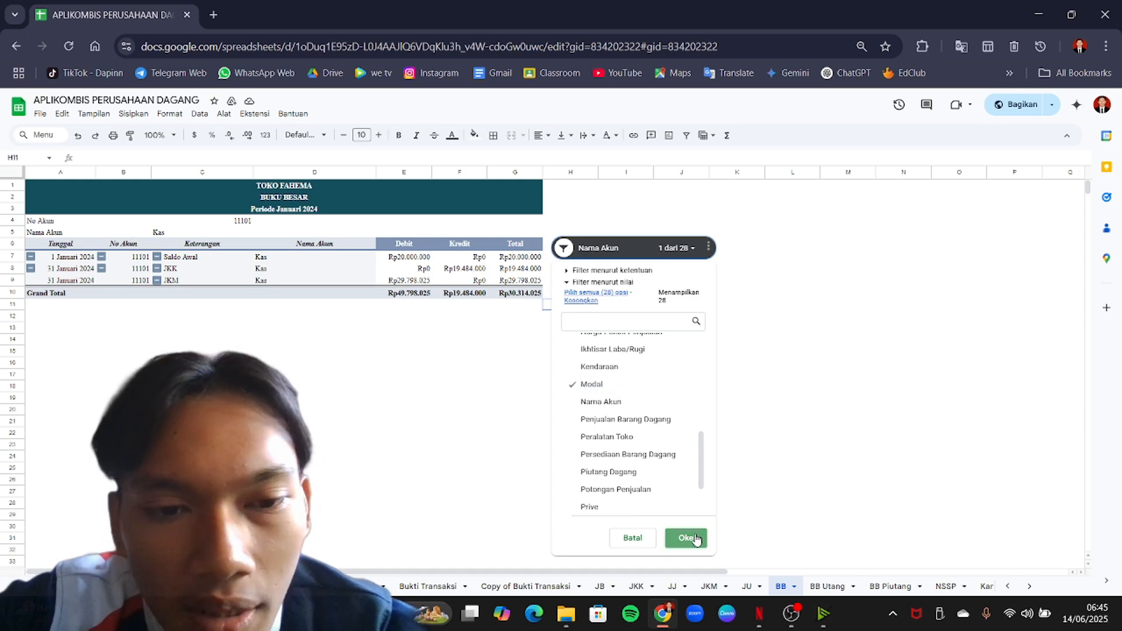
left_click(687, 539)
Open the BB Utang sheet and add PT Jaya Sekali to the Nama Pemasok filter alongside CV Utama Raya.
left_click(829, 587)
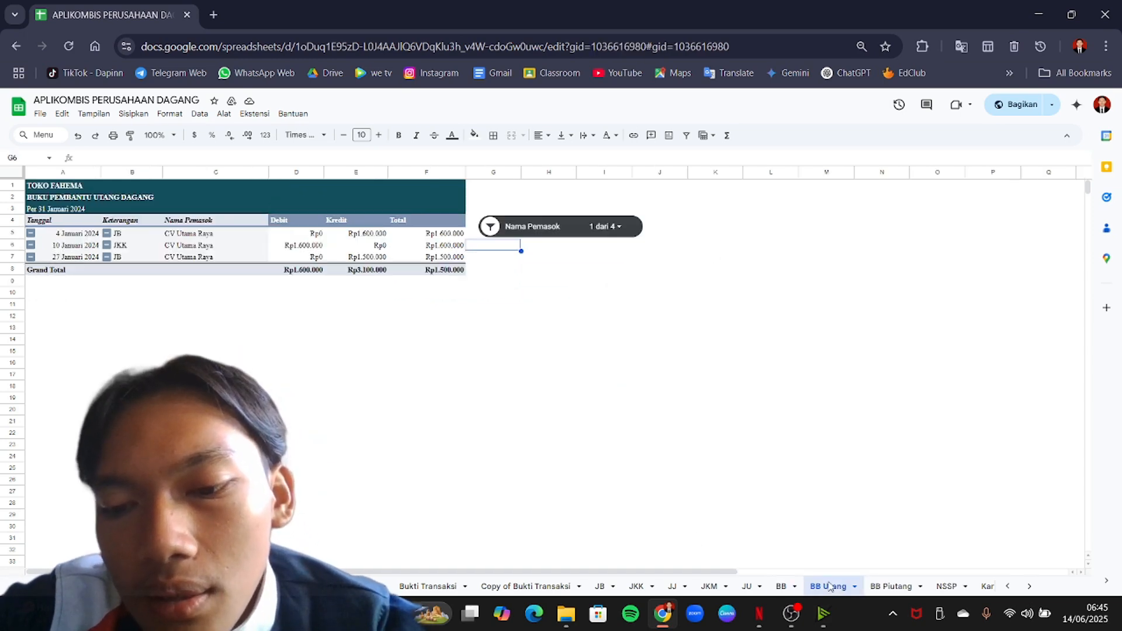
left_click(615, 228)
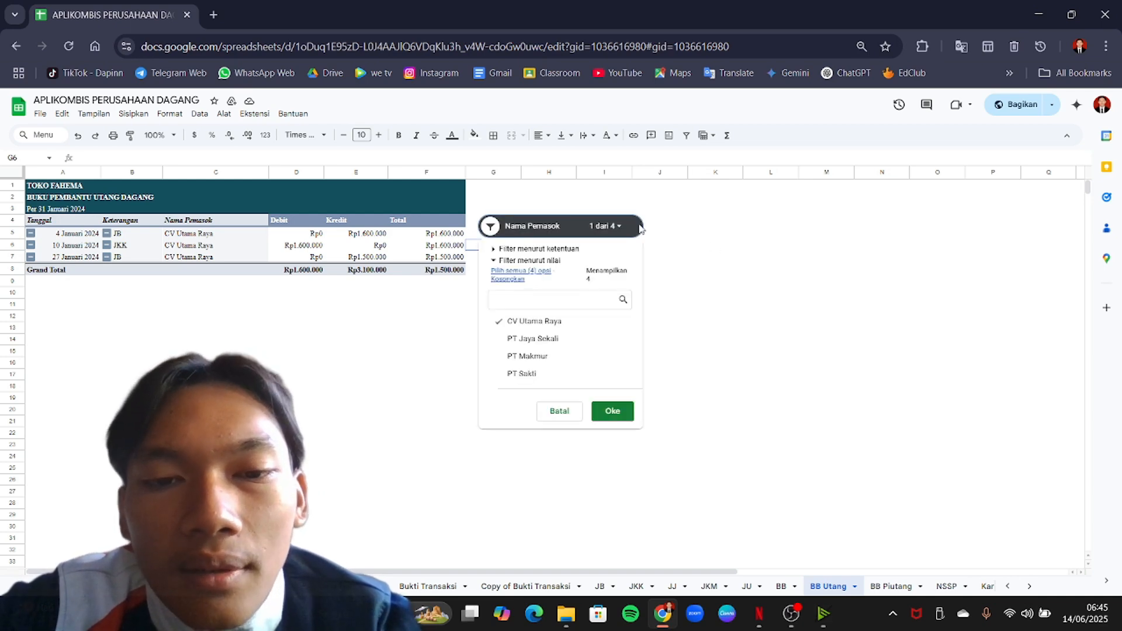
left_click(721, 248)
left_click(606, 226)
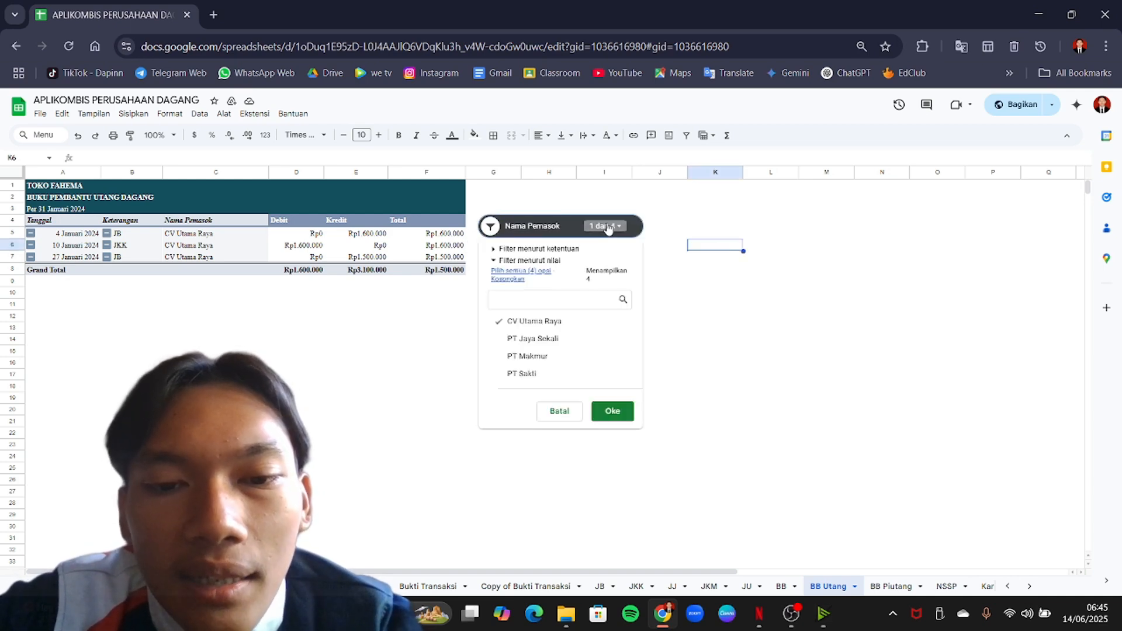
left_click(560, 343)
left_click(626, 413)
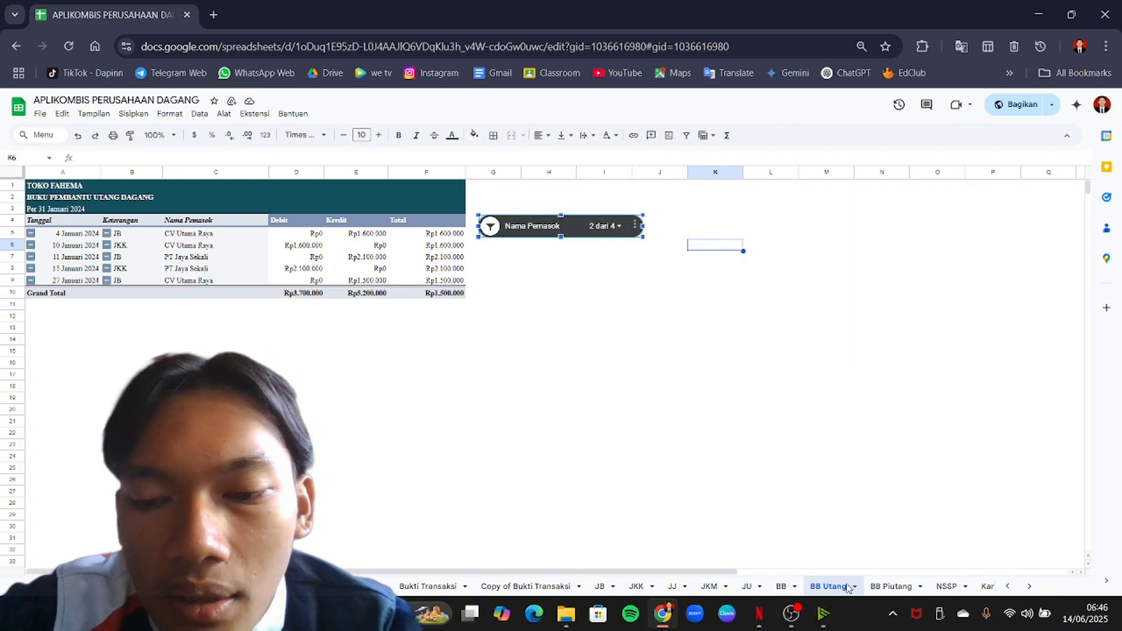
Open the BB Piutang sheet, clear the Nama Pemasok filter selection and filter by the first listed customer only.
scroll(838, 590, "down", 3)
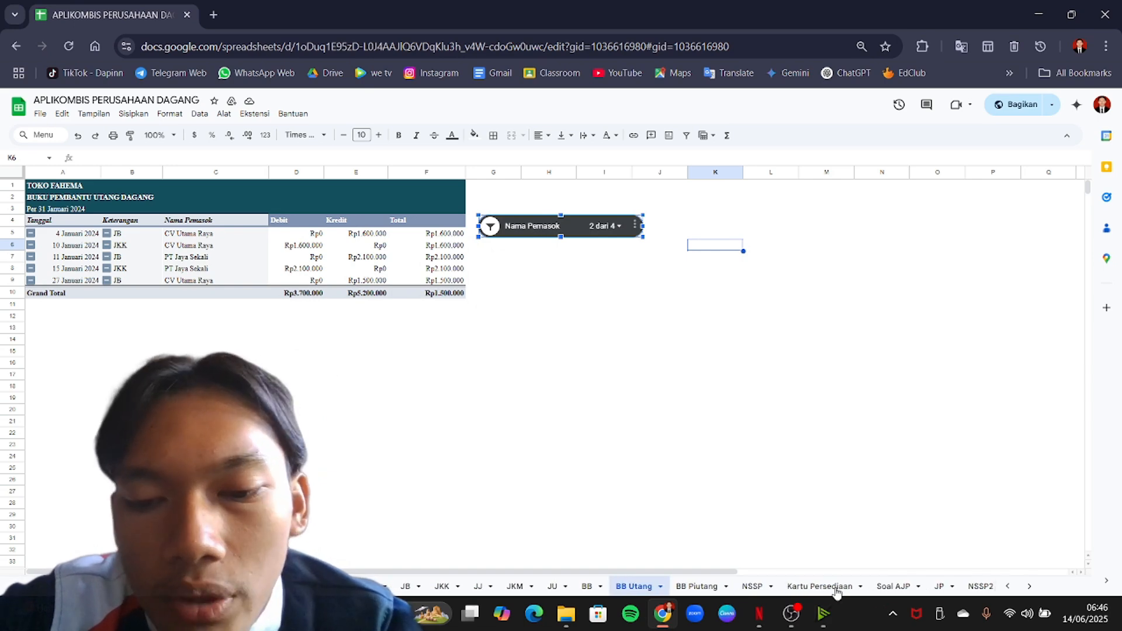
left_click(698, 586)
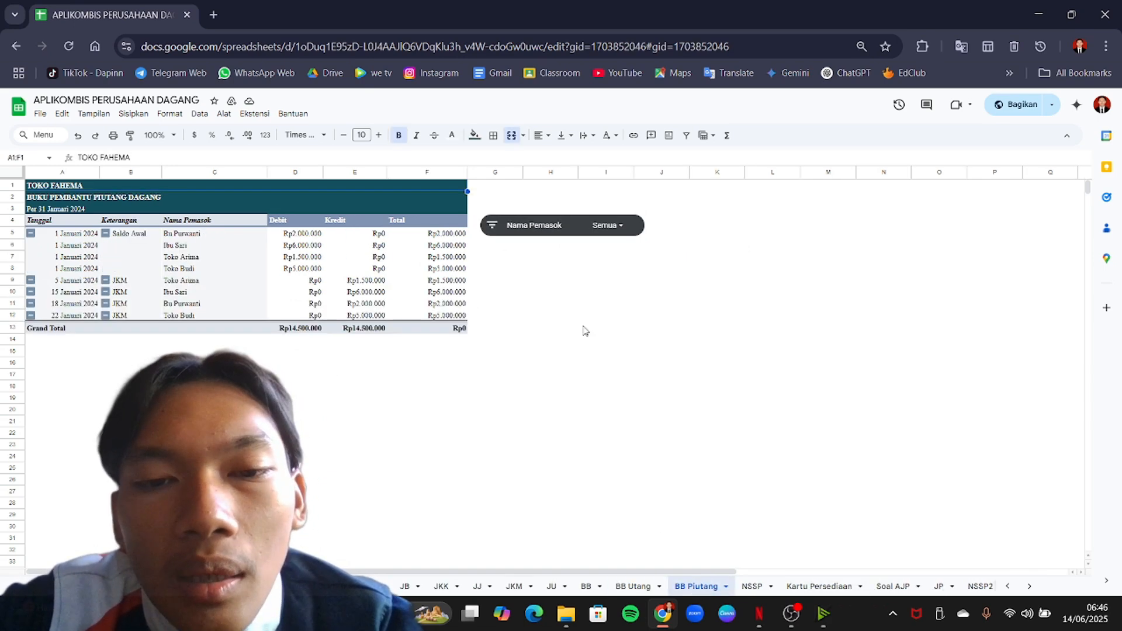
left_click(608, 225)
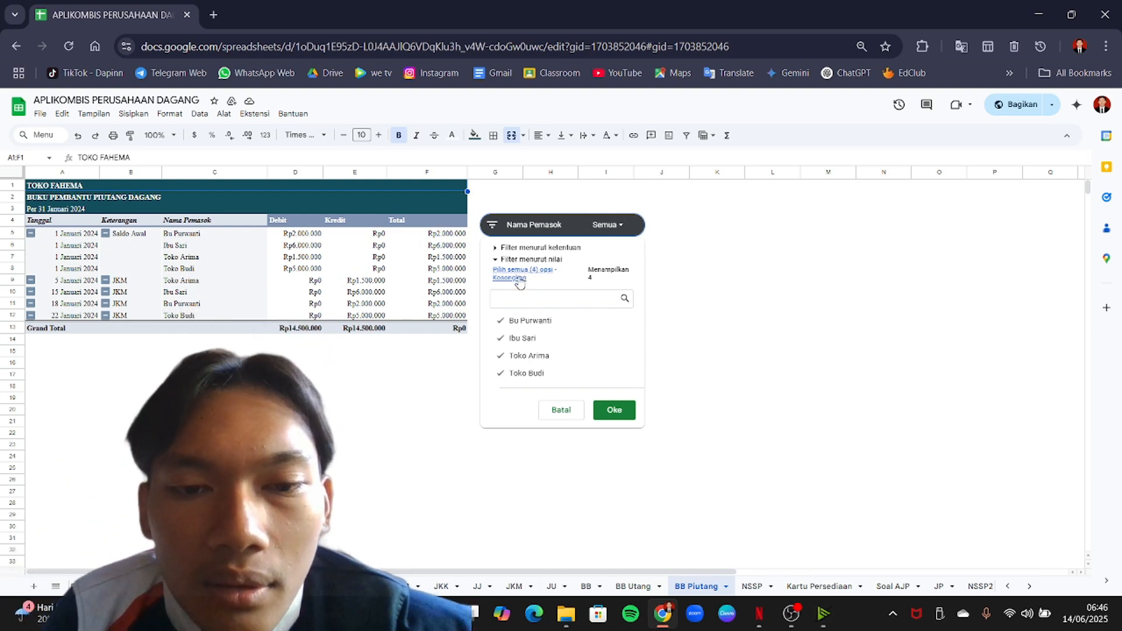
left_click(519, 280)
left_click(519, 321)
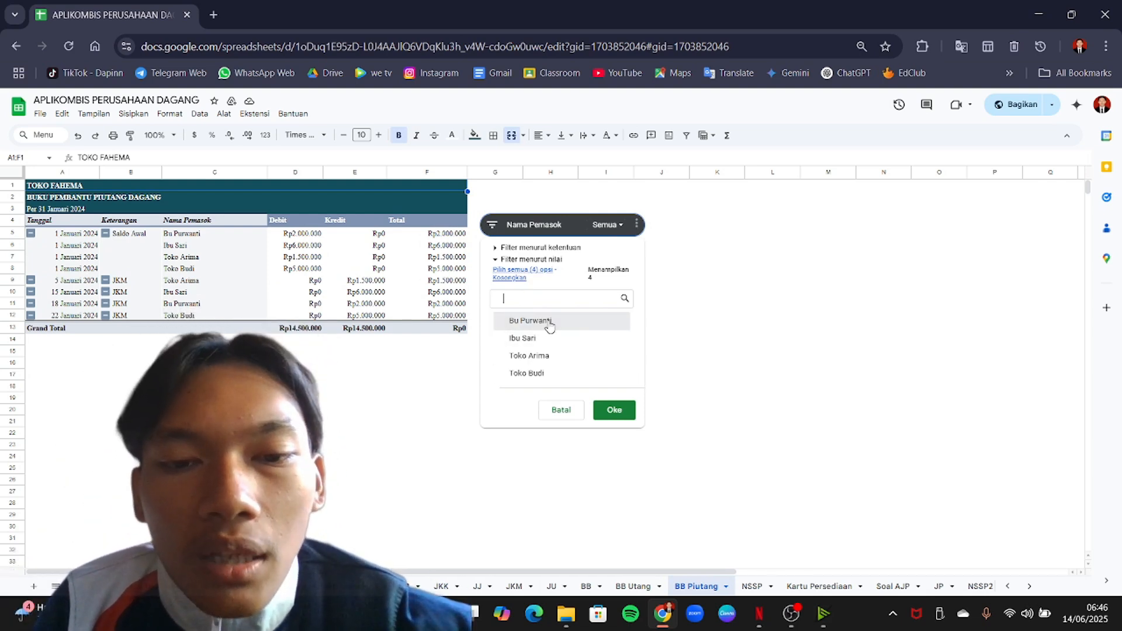
left_click(619, 416)
View the NSSP trial balance, then open Kartu Persediaan and check the Beras card's opening balance total and January sales date formulas.
left_click(753, 588)
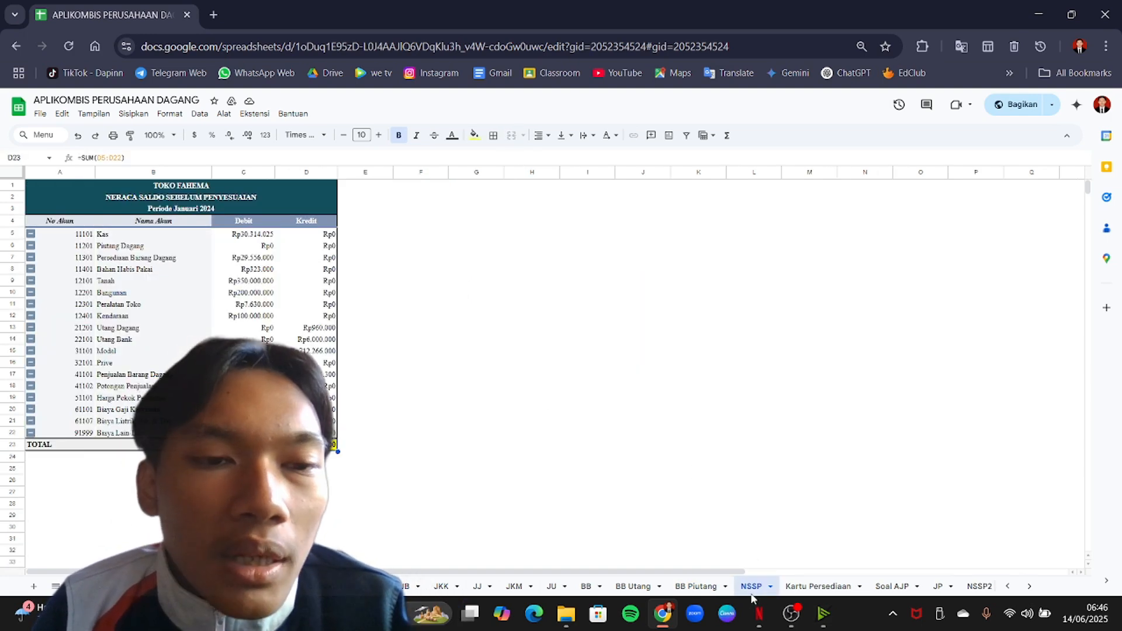
scroll(786, 587, "down", 3)
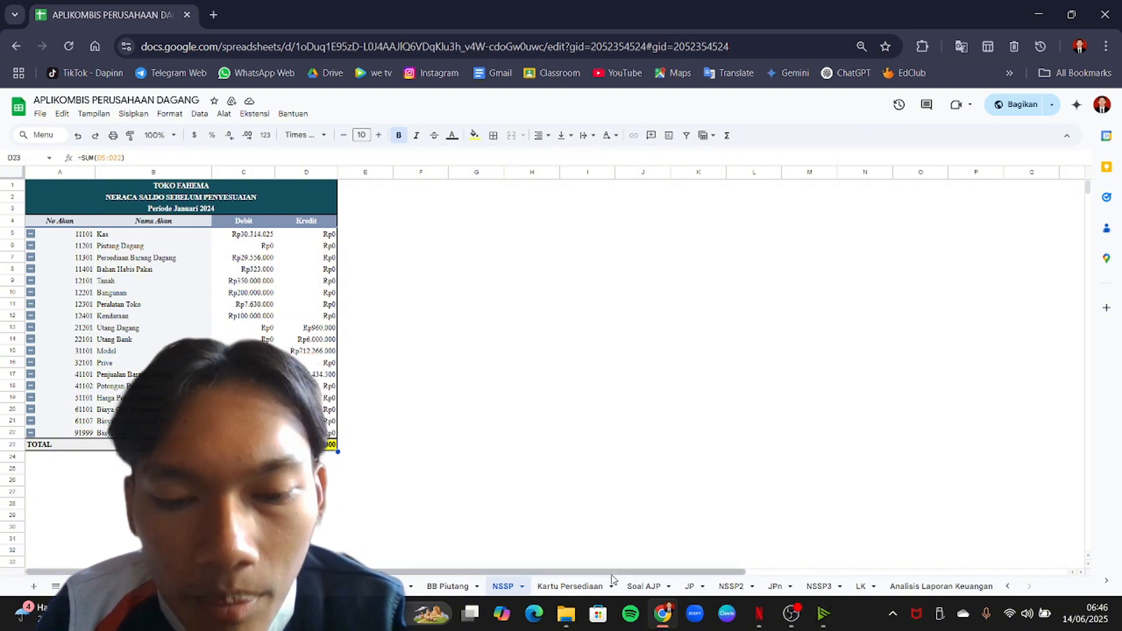
left_click(589, 587)
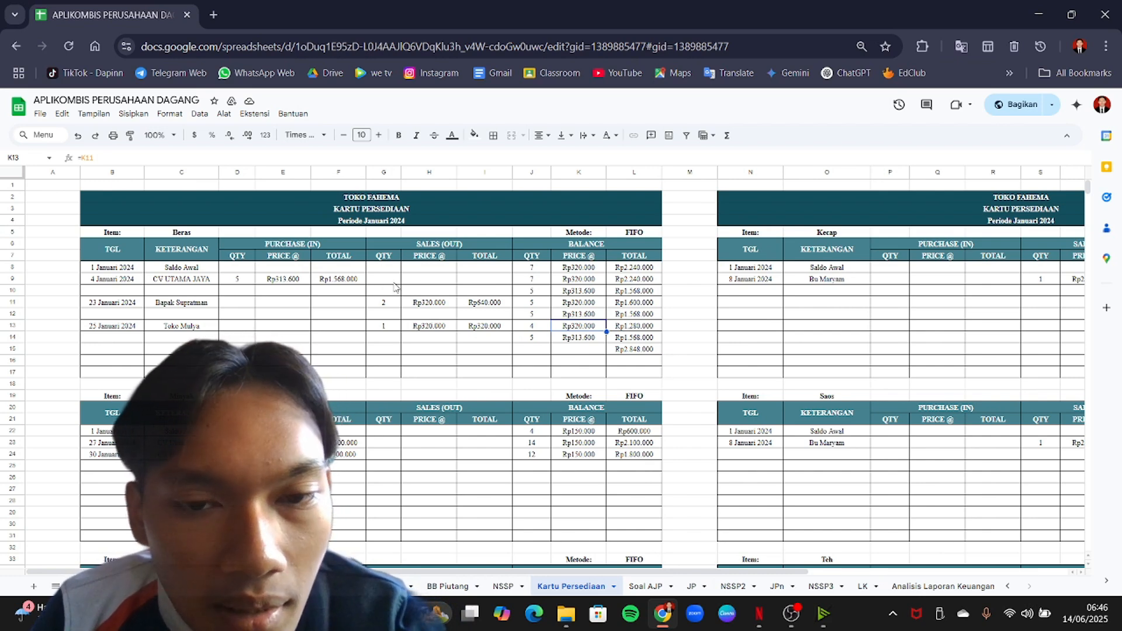
left_click(630, 269)
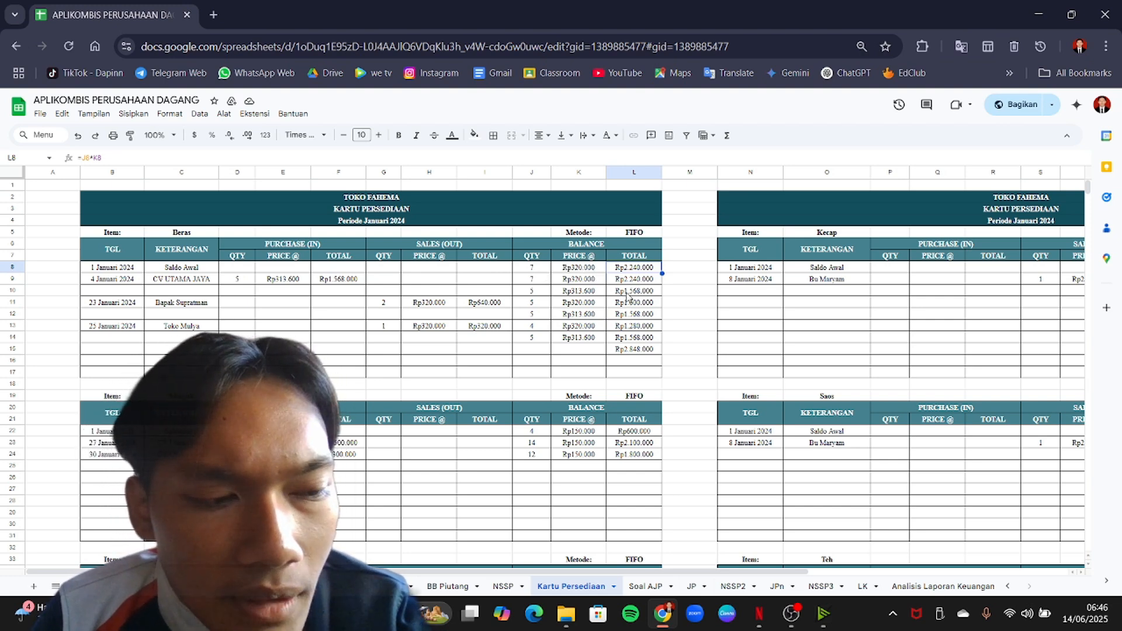
left_click(134, 306)
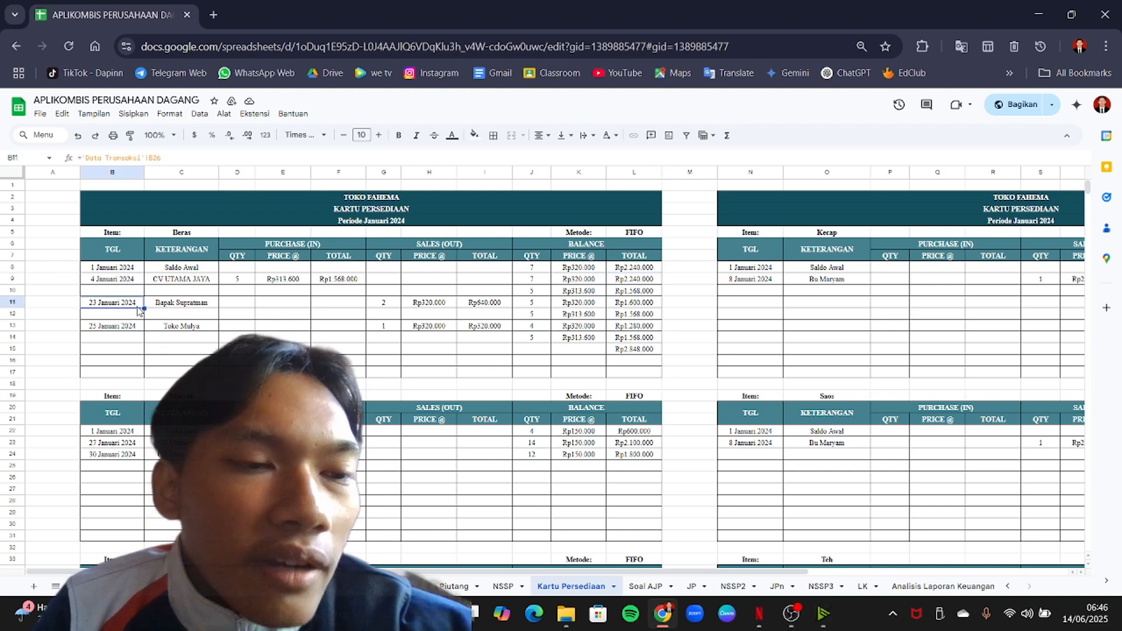
left_click(134, 327)
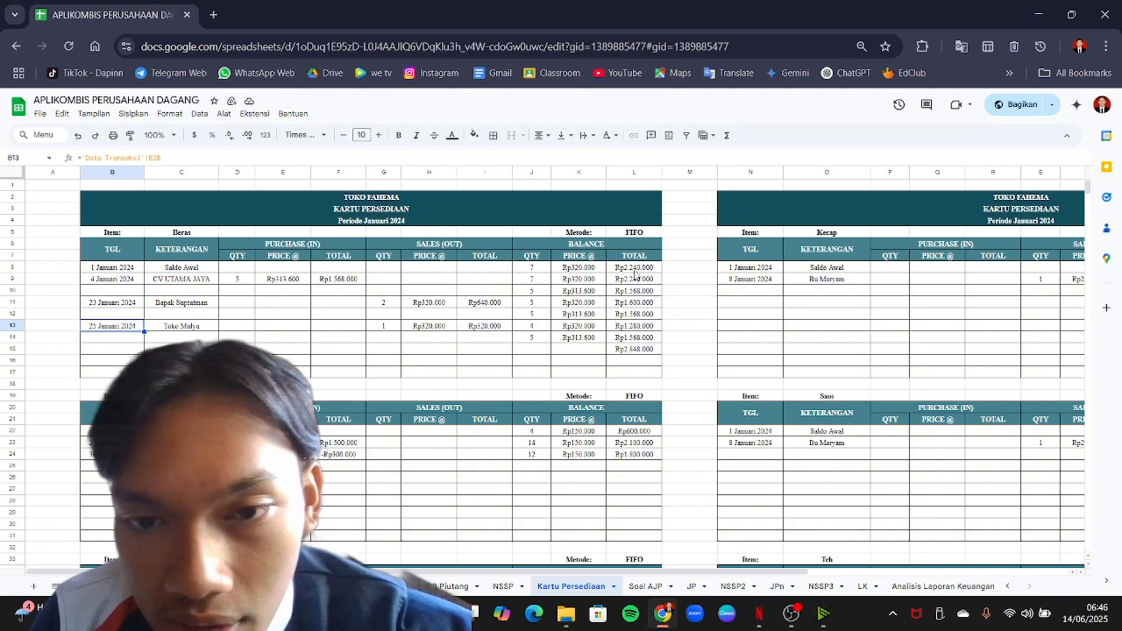
Check the balance QTY cells of the Beras card row by row, from Saldo Awal through the 25 Januari sale.
left_click(542, 271)
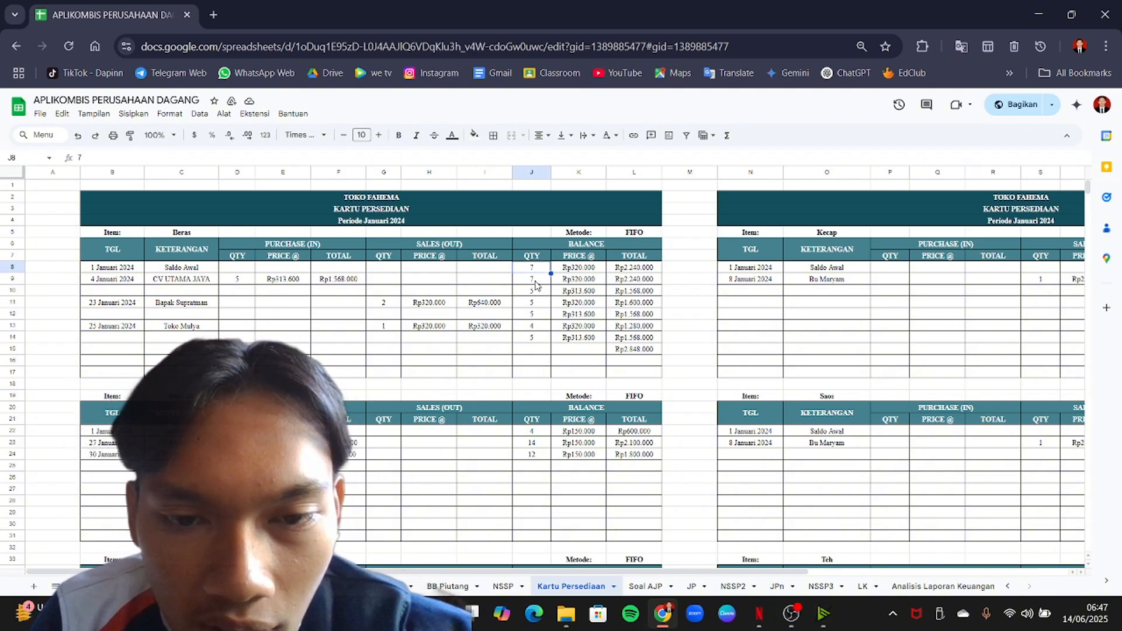
left_click(536, 281)
left_click(536, 292)
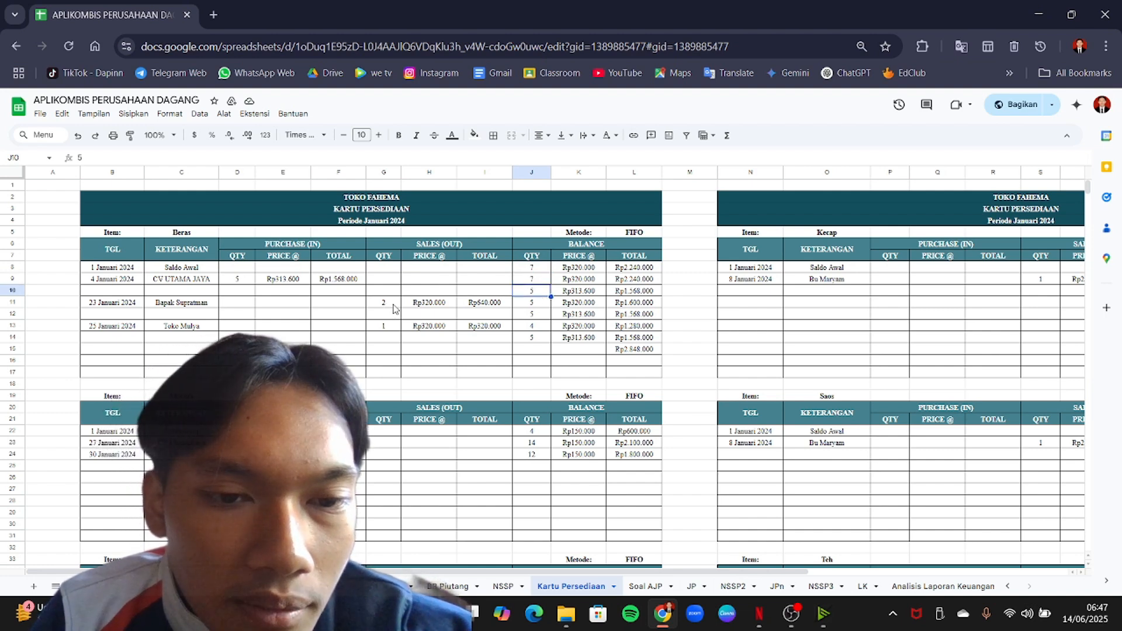
left_click(538, 304)
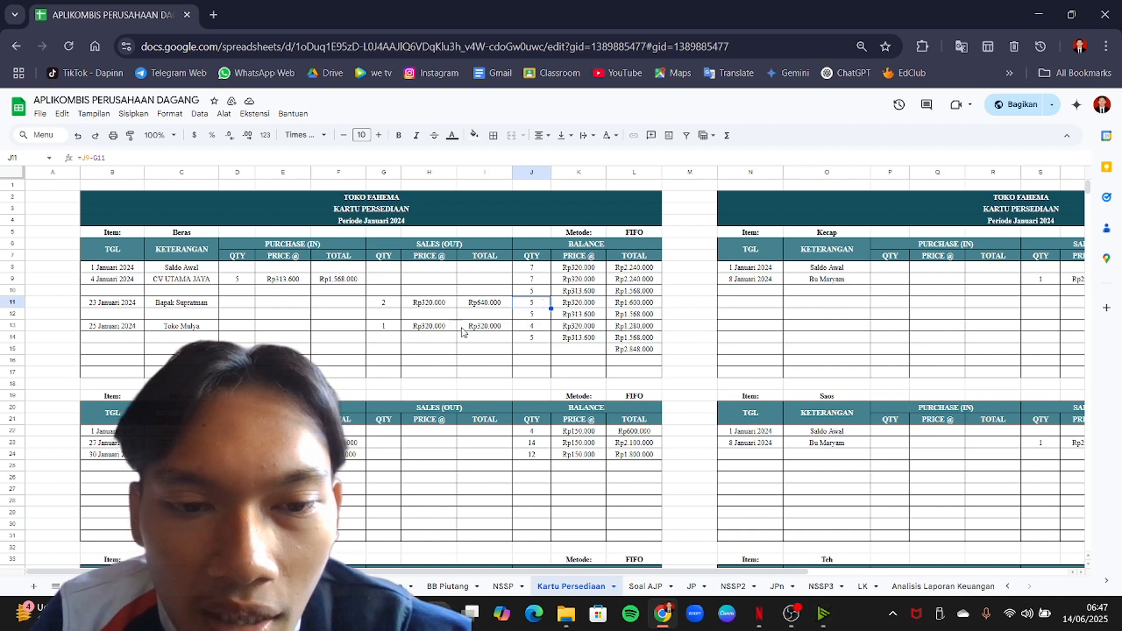
left_click(537, 329)
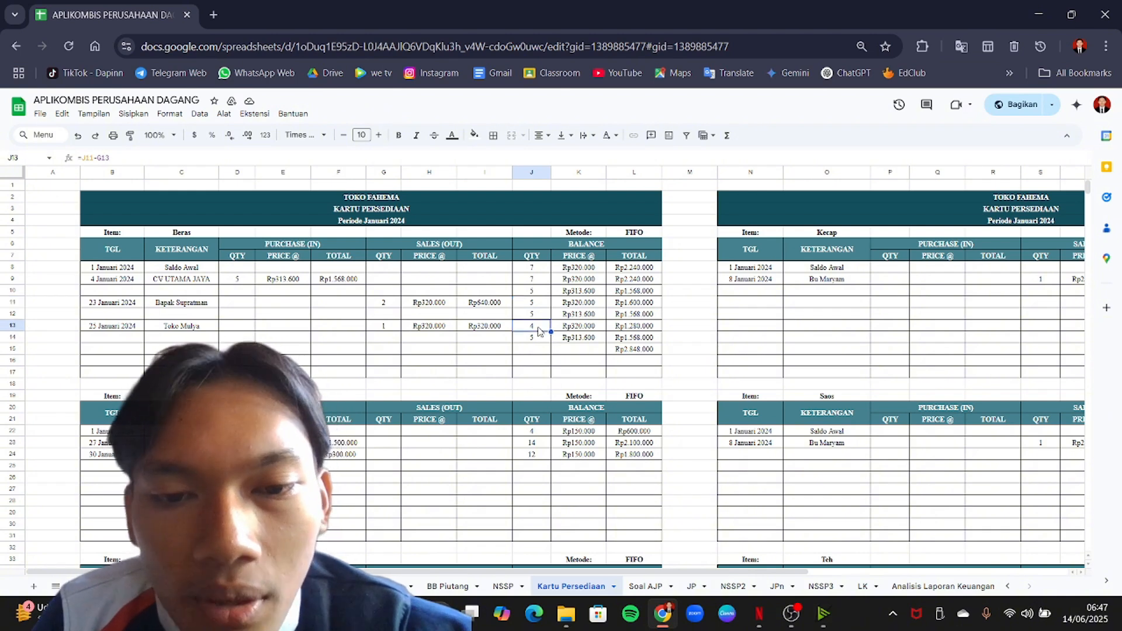
left_click(537, 338)
Review the balance PRICE @ column of the Beras card, including the purchase price reference on the 4 Januari layer.
left_click_drag(566, 329, 579, 267)
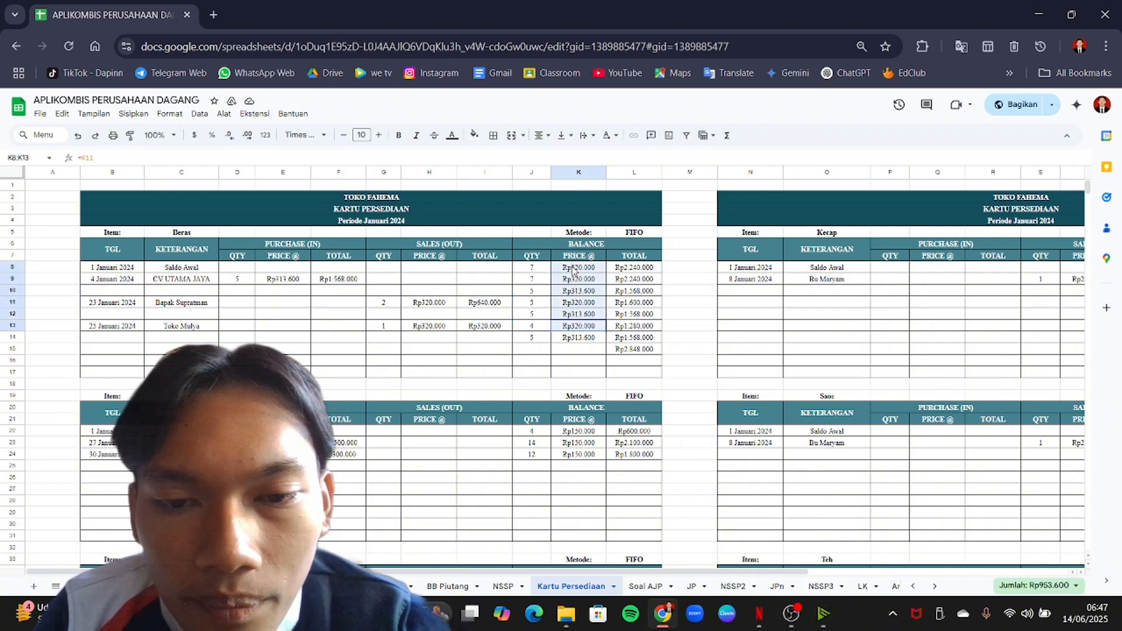
left_click(579, 290)
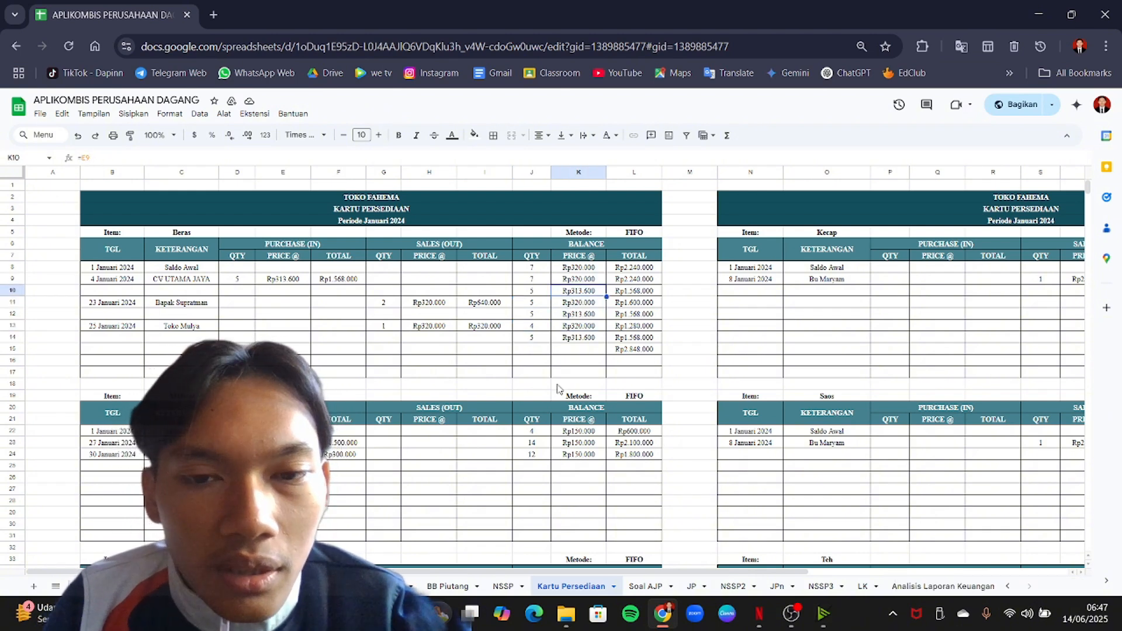
scroll(539, 353, "down", 2)
scroll(541, 355, "up", 2)
scroll(542, 355, "down", 2)
scroll(549, 368, "up", 2)
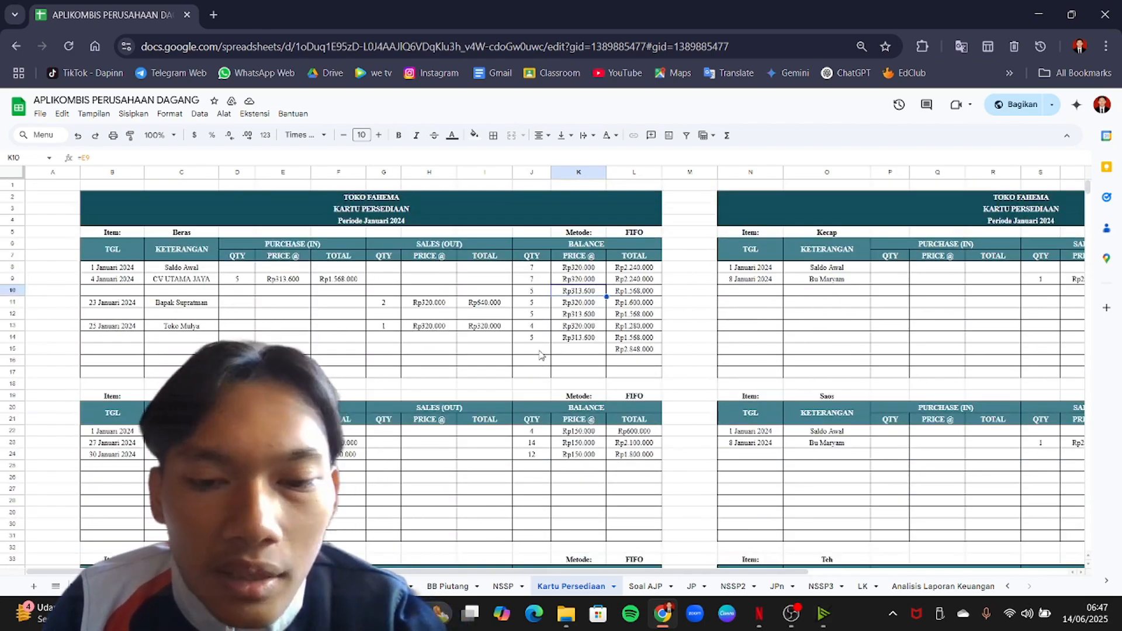
Open the Soal AJP sheet and inspect the asset cost, useful life and monthly divisor in the Penyusutan kendaraan SLN formula.
left_click(646, 587)
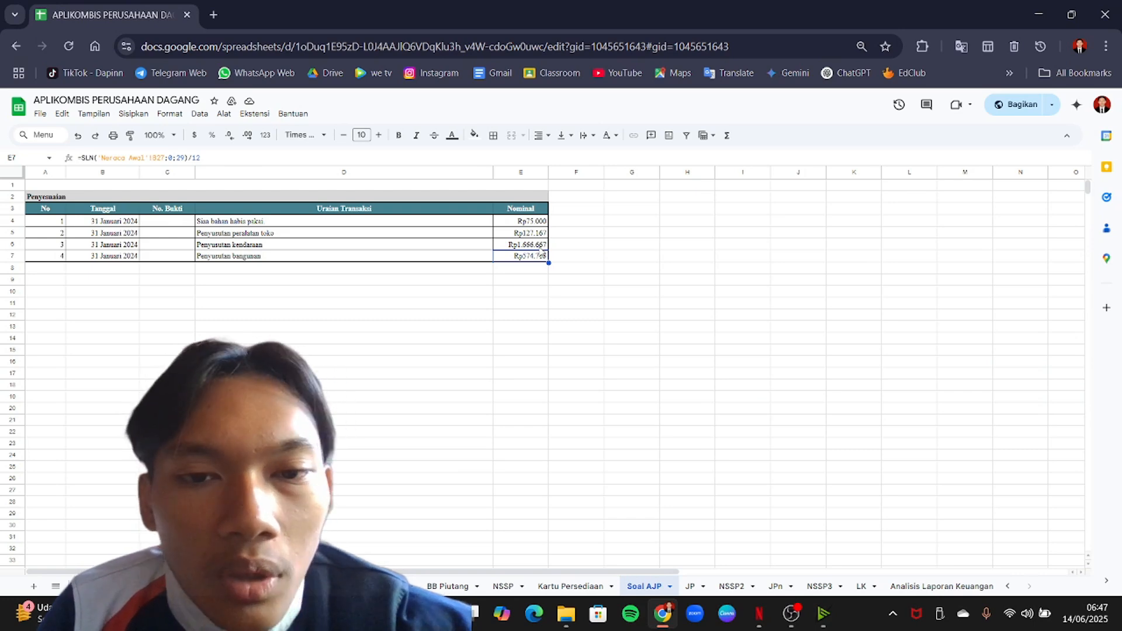
left_click(538, 246)
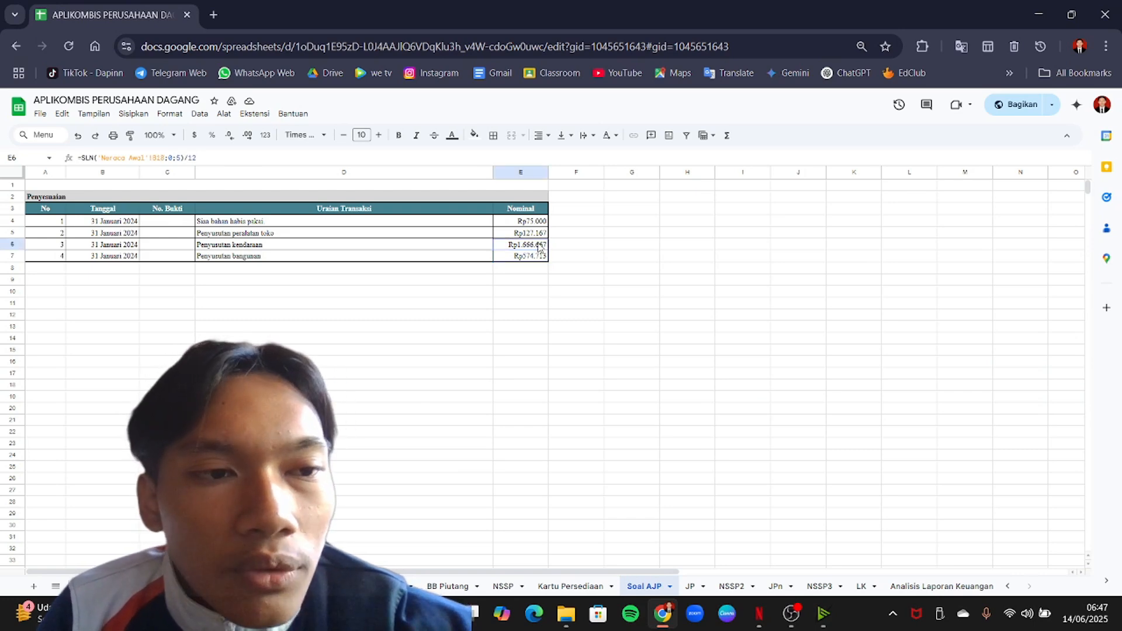
left_click(117, 161)
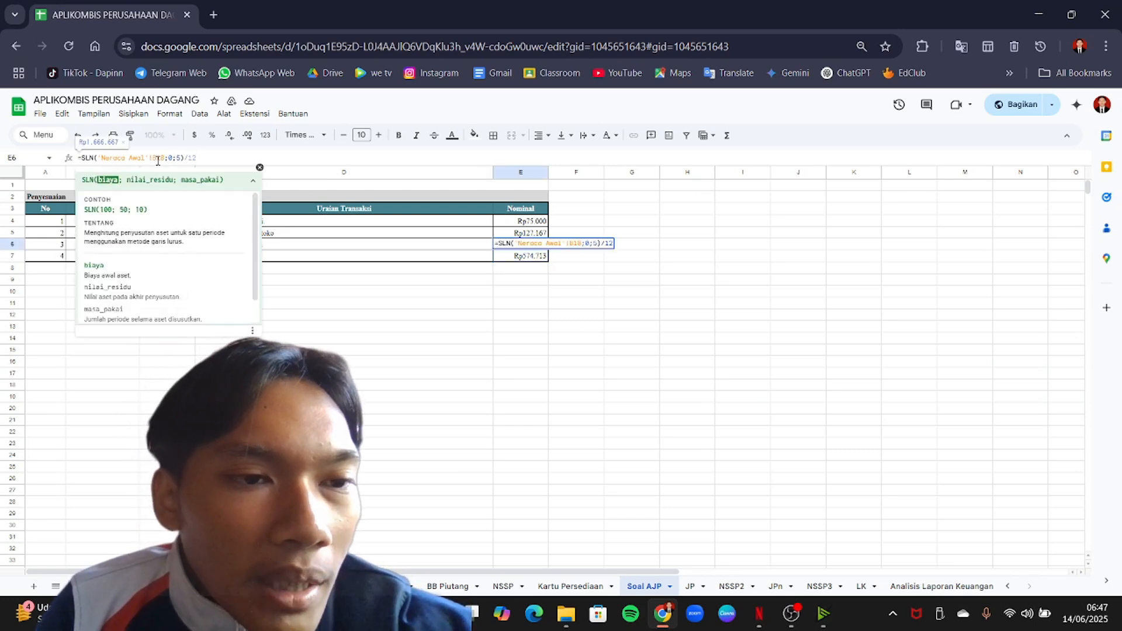
left_click(426, 316)
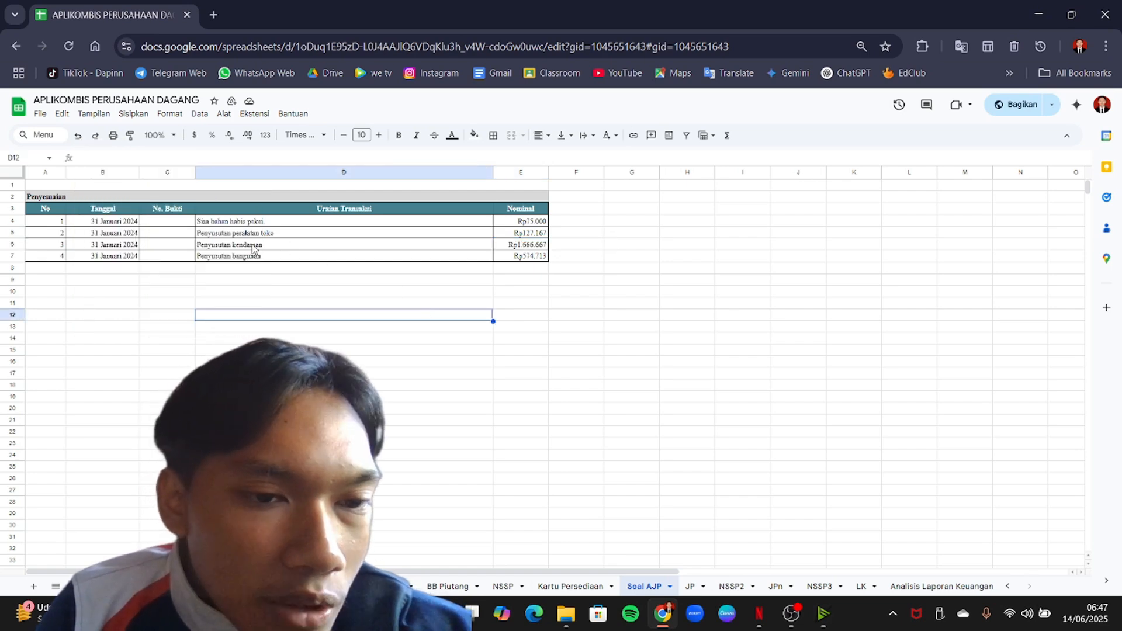
left_click(539, 247)
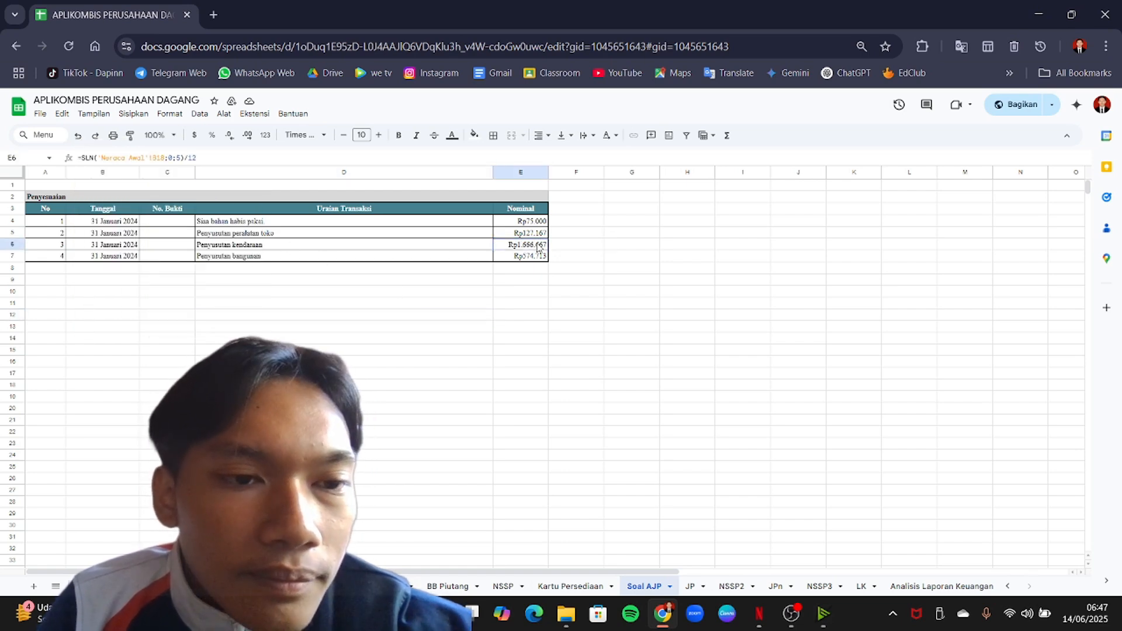
left_click(179, 158)
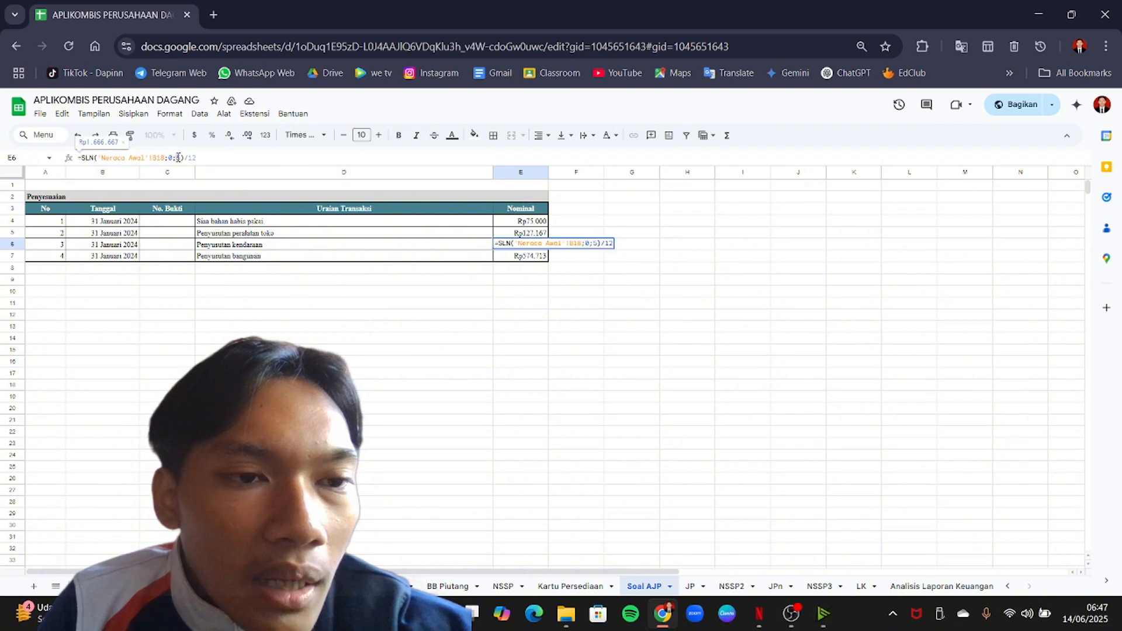
left_click(202, 159)
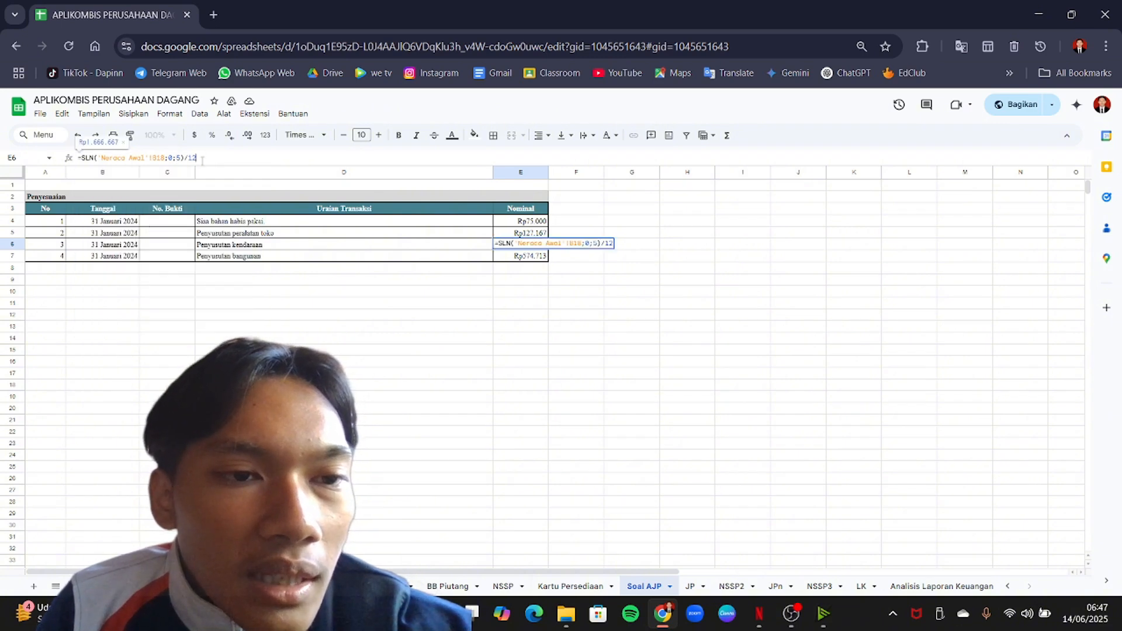
left_click(541, 293)
left_click(536, 250)
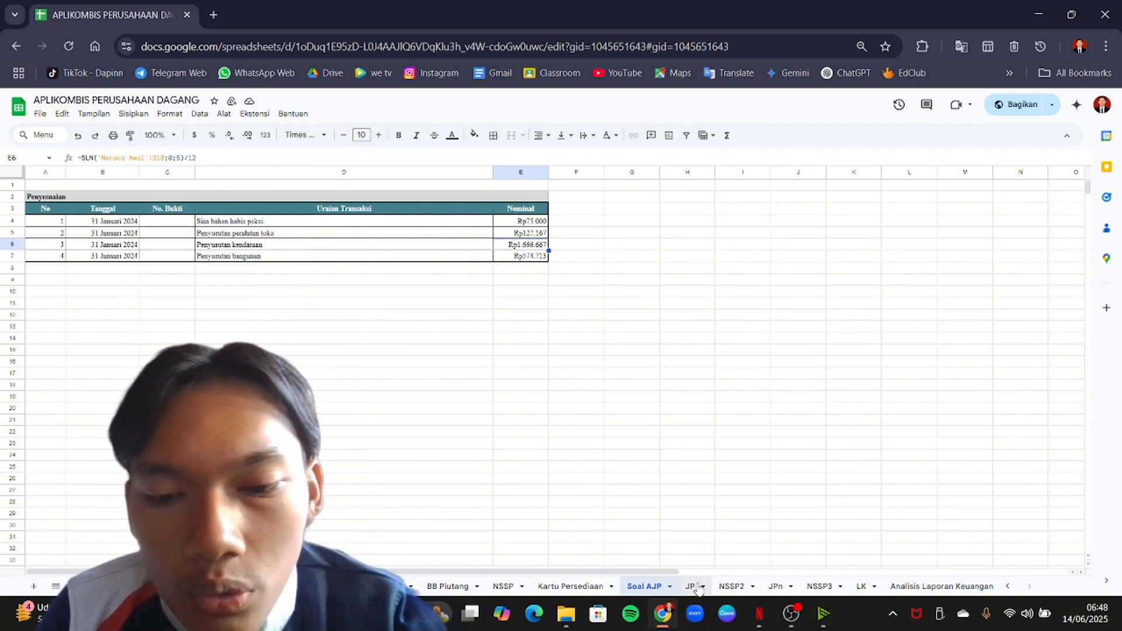
Open the JP sheet and inspect the Ref lookup key and COA range in the Biaya Bahan Habis Pakai VLOOKUP formula.
left_click(675, 587)
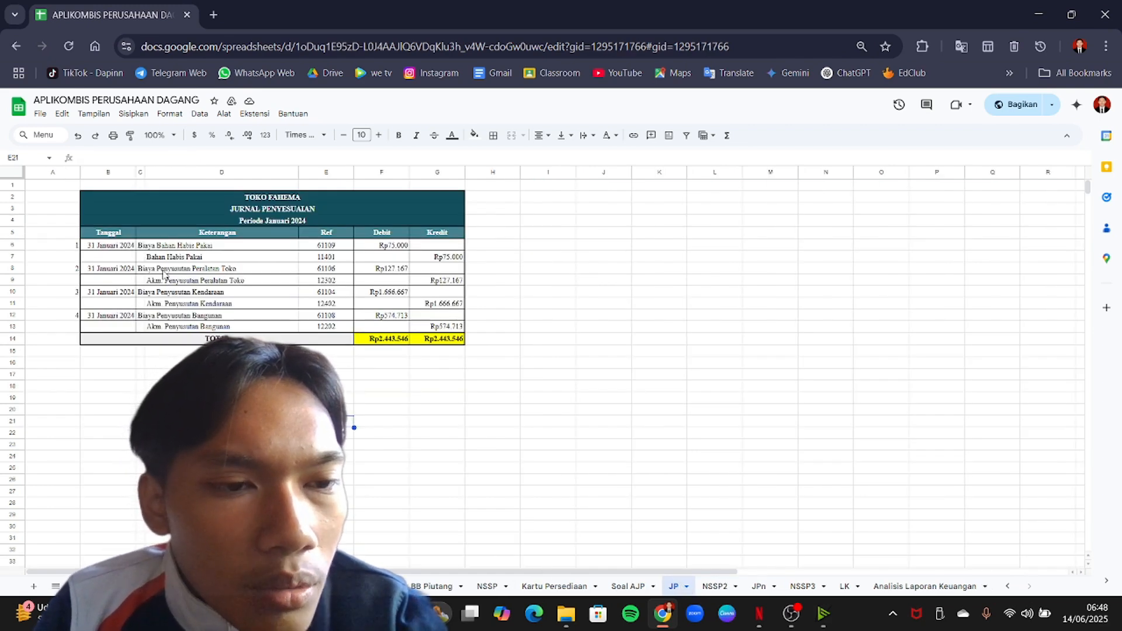
left_click(142, 249)
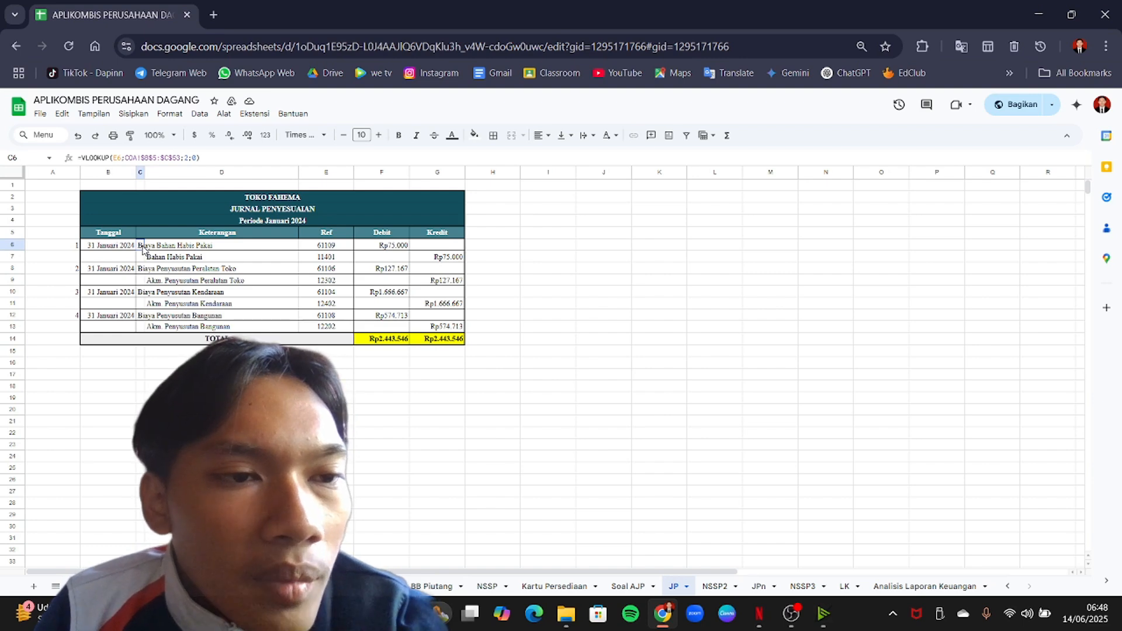
left_click(119, 158)
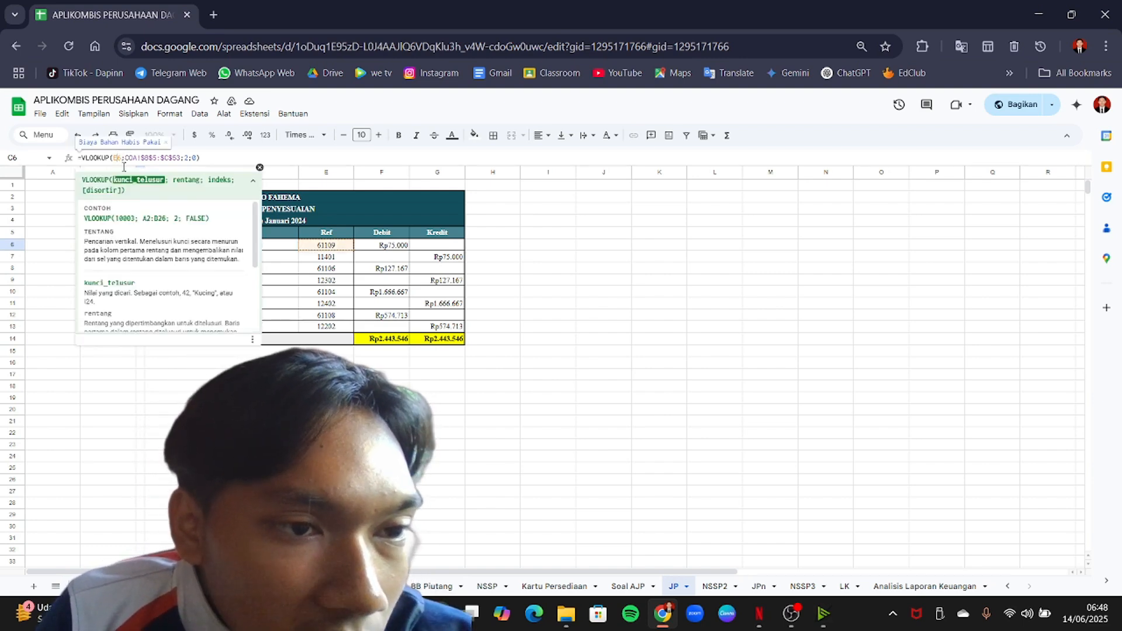
key("Escape")
left_click(337, 250)
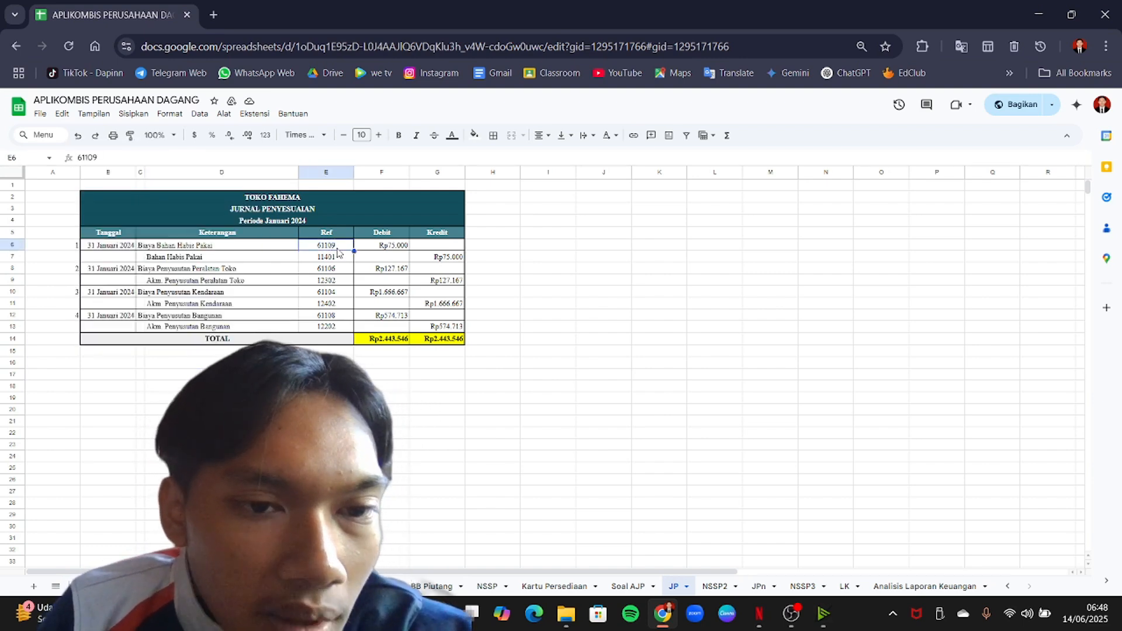
left_click(142, 249)
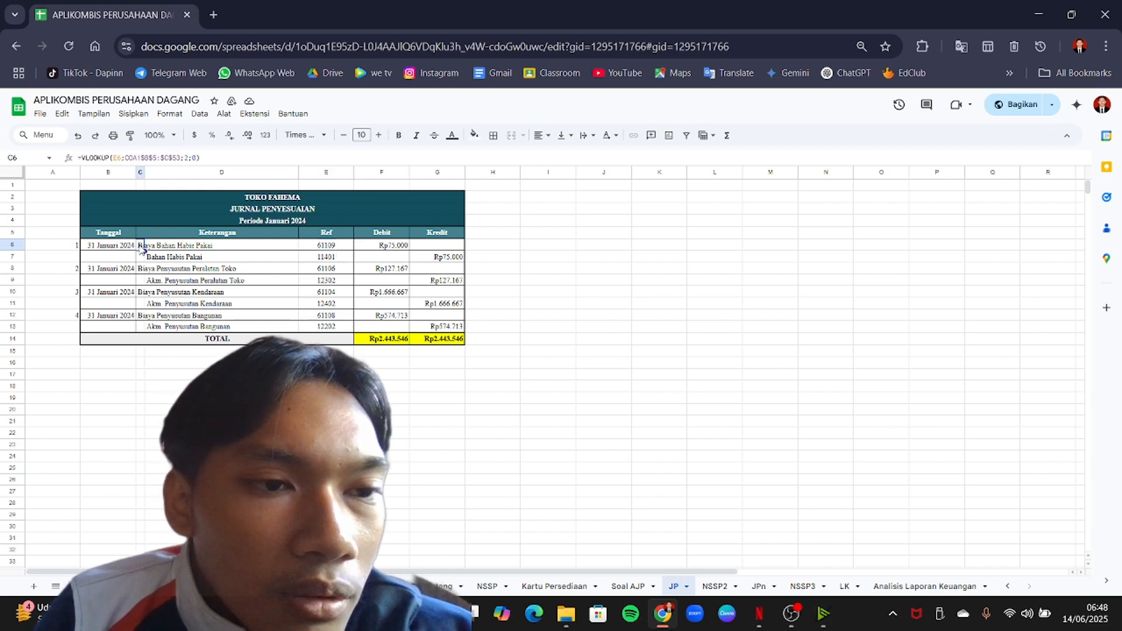
left_click(156, 157)
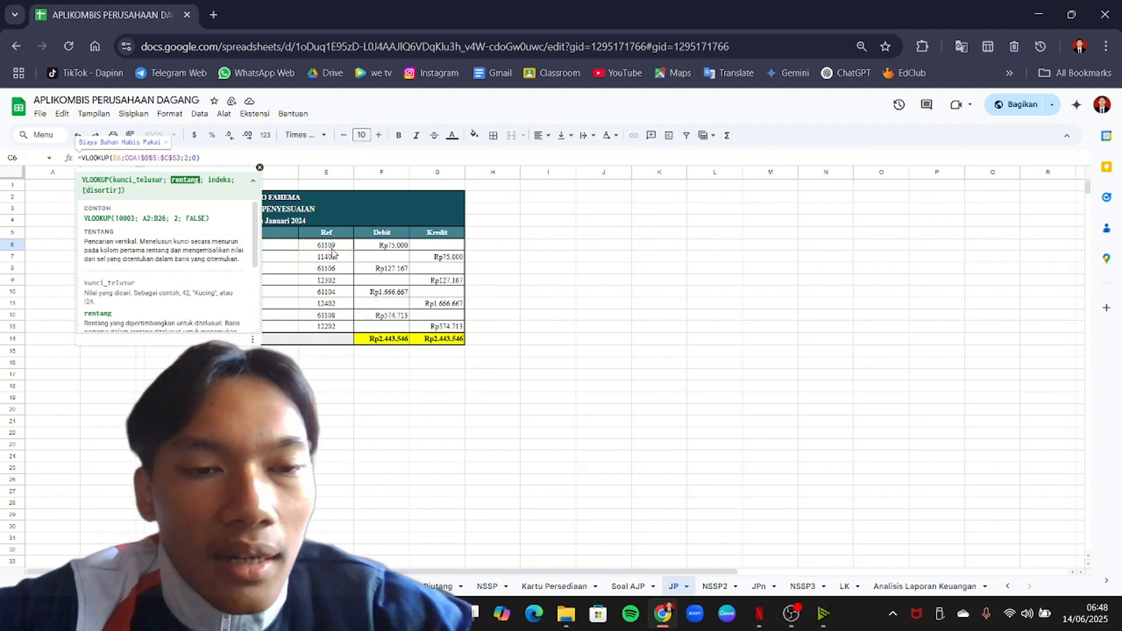
Check the column index in the JP sheet's Biaya Bahan Habis Pakai VLOOKUP, its Ref cell, and the Debit total formula.
left_click(189, 158)
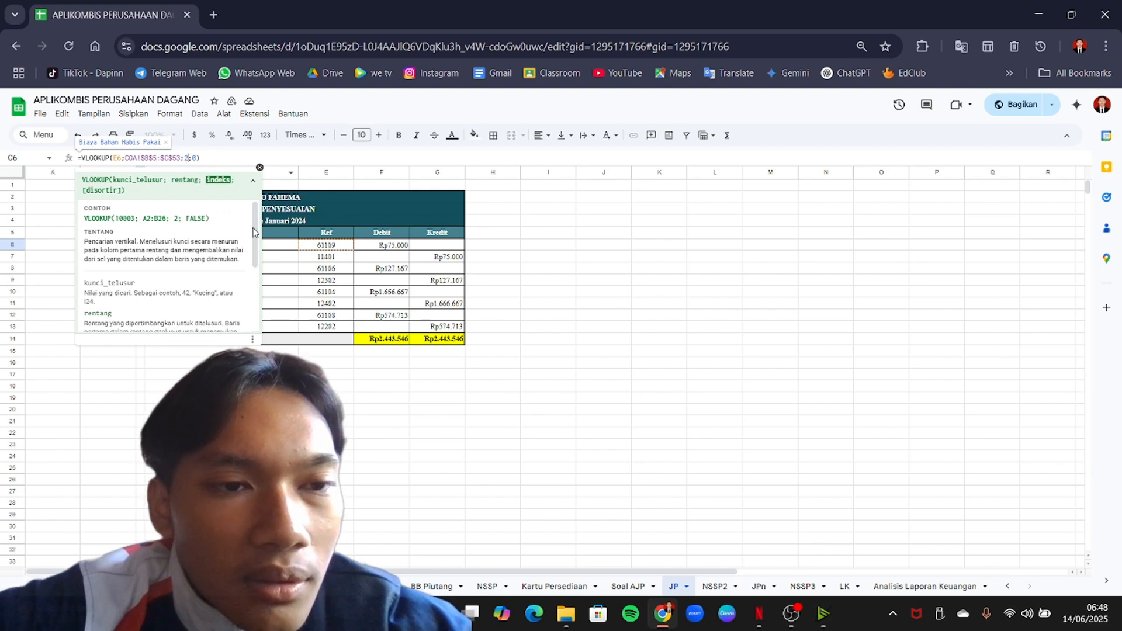
left_click(333, 398)
left_click(329, 247)
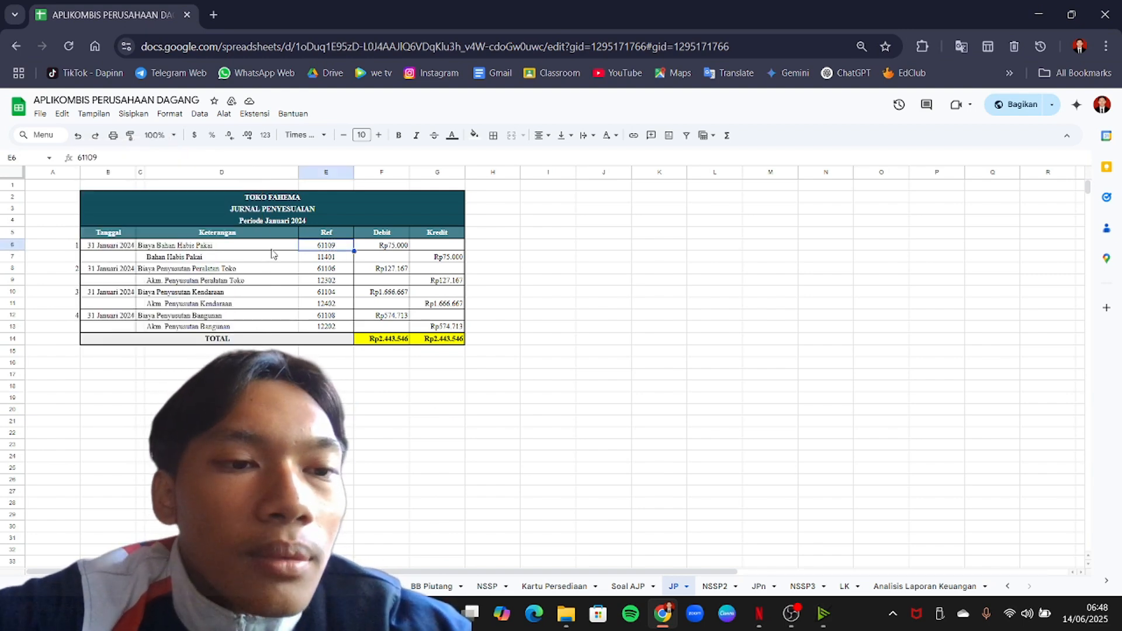
left_click(272, 247)
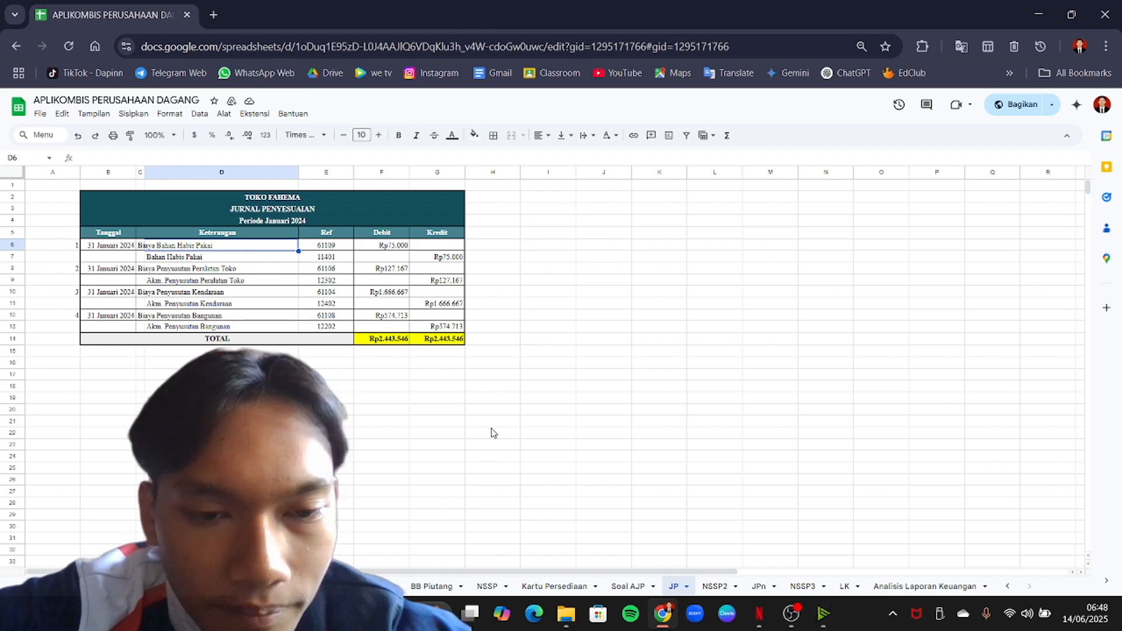
left_click(385, 340)
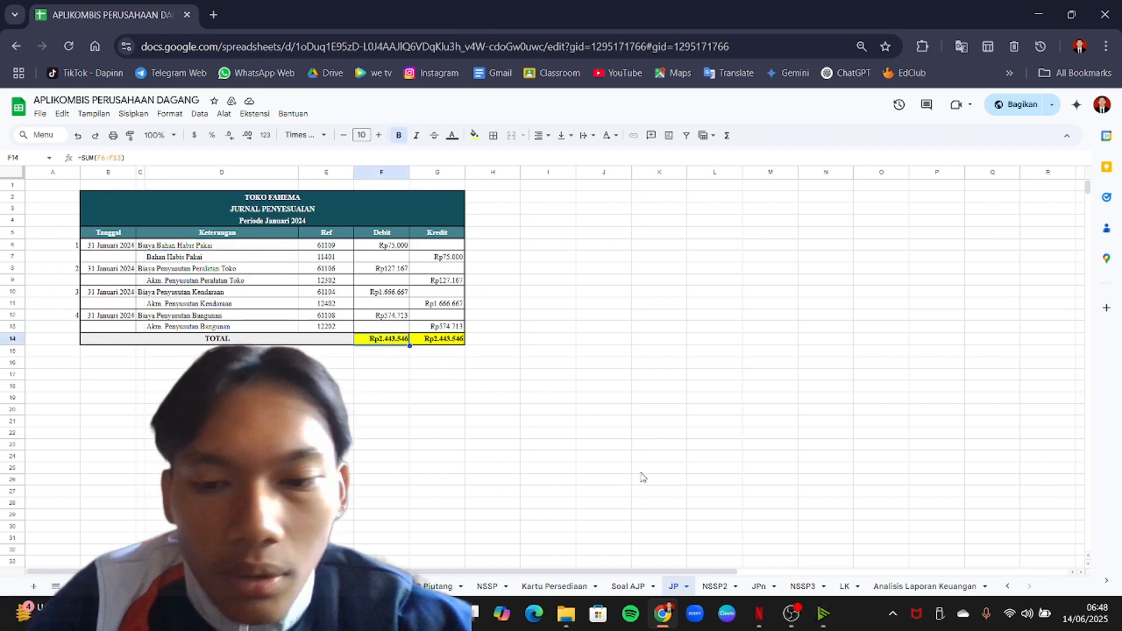
Inspect the Debit total formula on the NSSP2 sheet and compare its account list with the NSSP sheet.
left_click(715, 586)
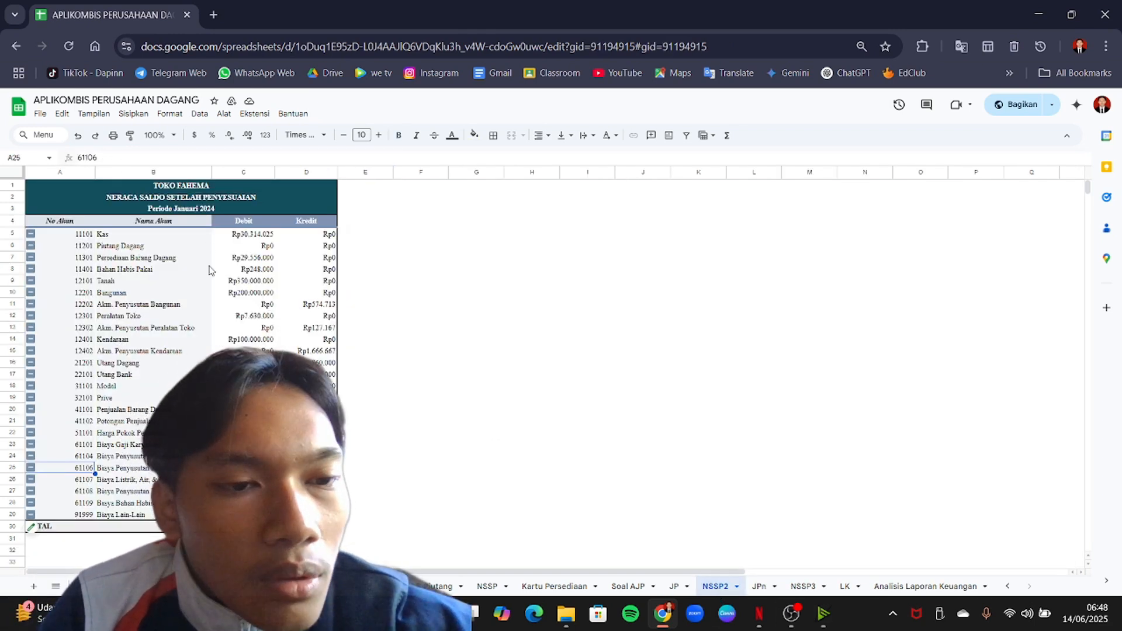
left_click(243, 526)
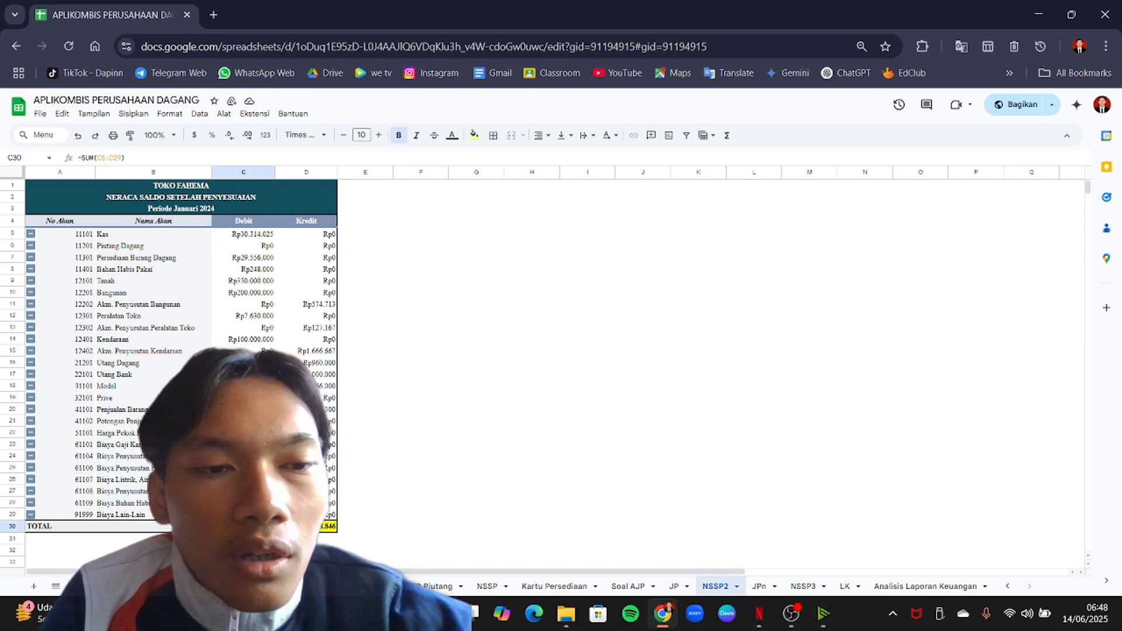
left_click(487, 586)
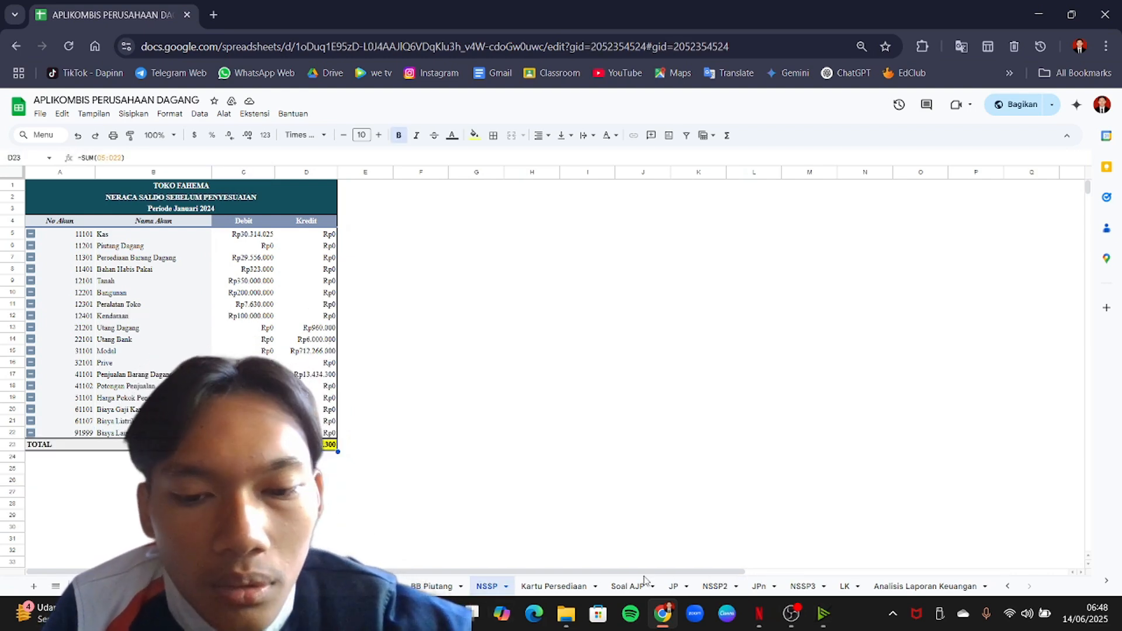
left_click(714, 586)
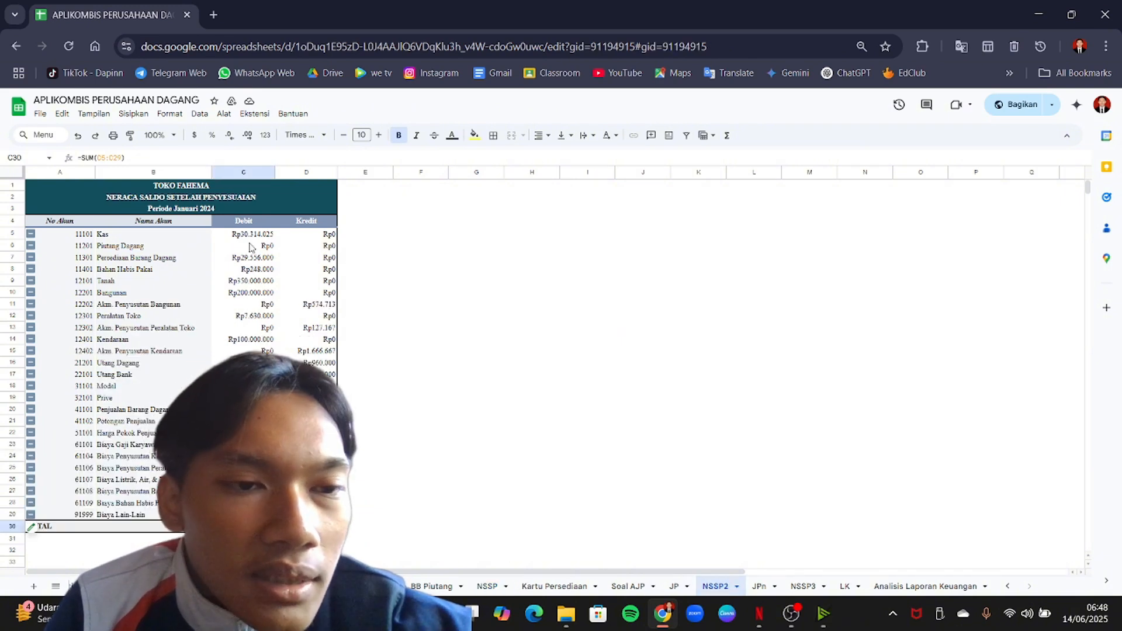
Review the Penjualan Barang Dagang entry and Debit total on the JPn sheet, plus the Debit total on NSSP3.
left_click(759, 587)
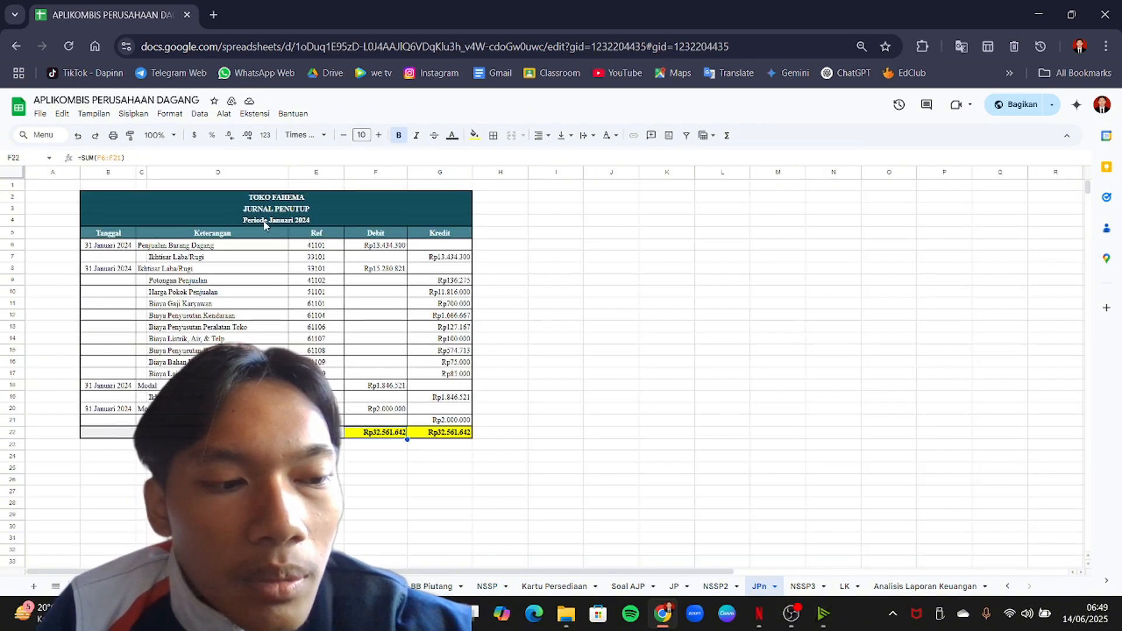
left_click(145, 249)
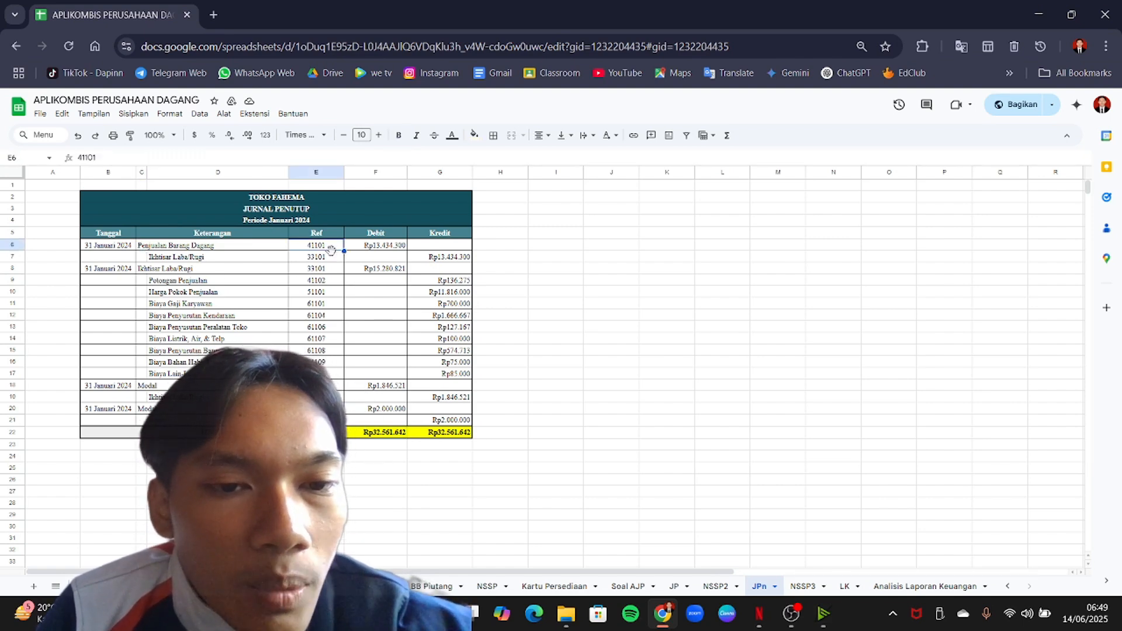
left_click(385, 436)
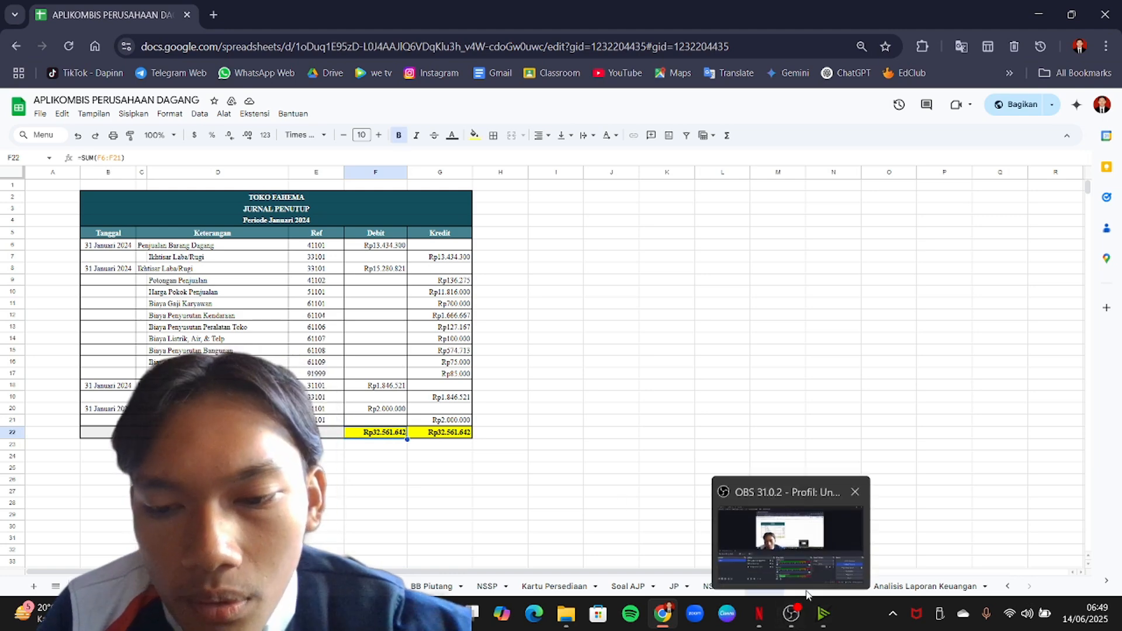
left_click(811, 587)
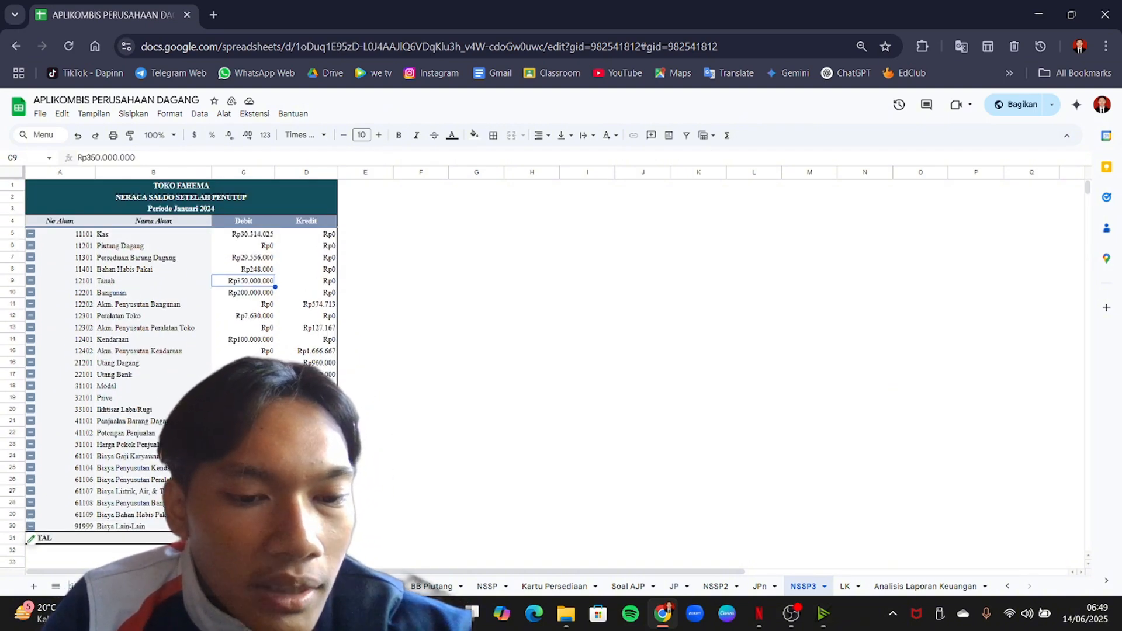
left_click(243, 537)
Open the LK sheet and inspect the Laba/Rugi account-name lookups for Harga Pokok Penjualan and Biaya Penyusutan Peralatan Toko.
left_click(845, 587)
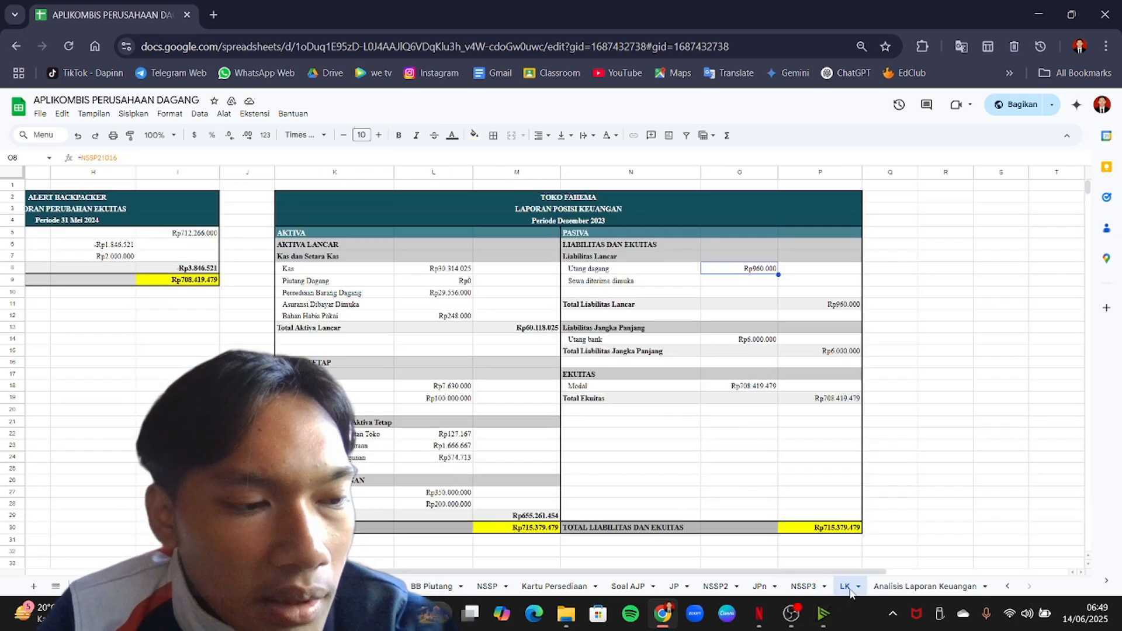
scroll(598, 319, "left", 8)
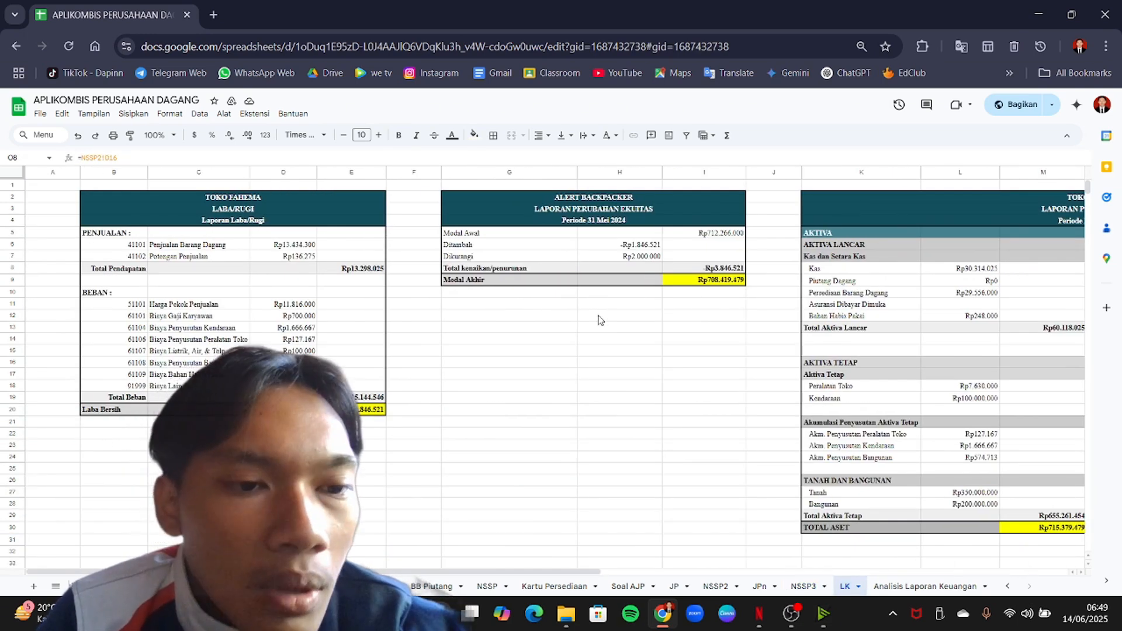
scroll(598, 320, "right", 2)
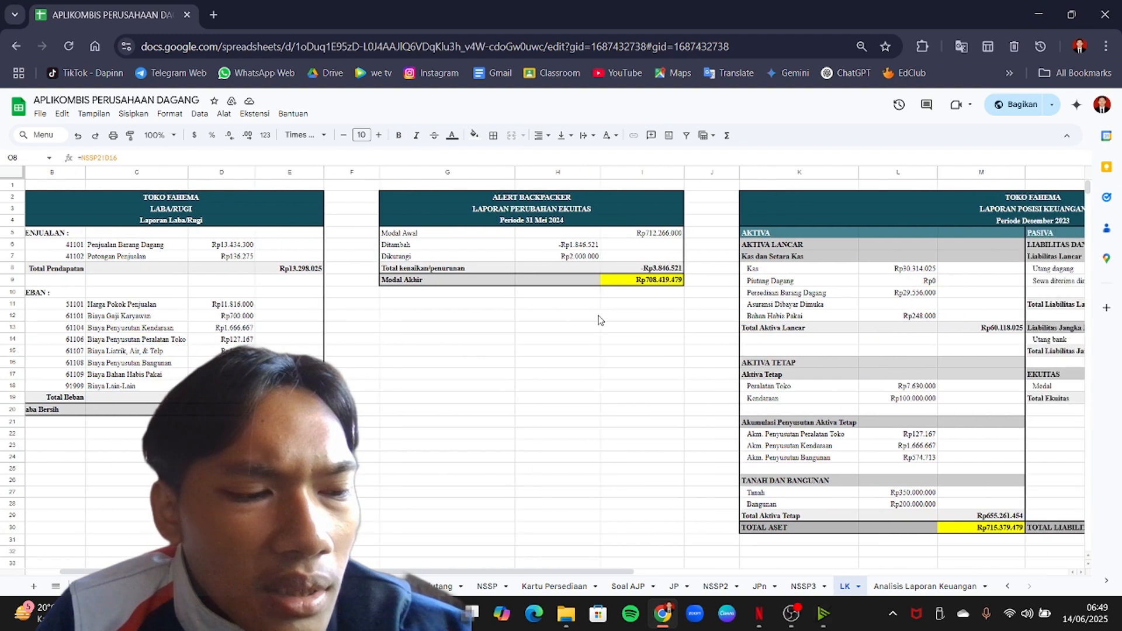
scroll(598, 320, "left", 2)
left_click(185, 307)
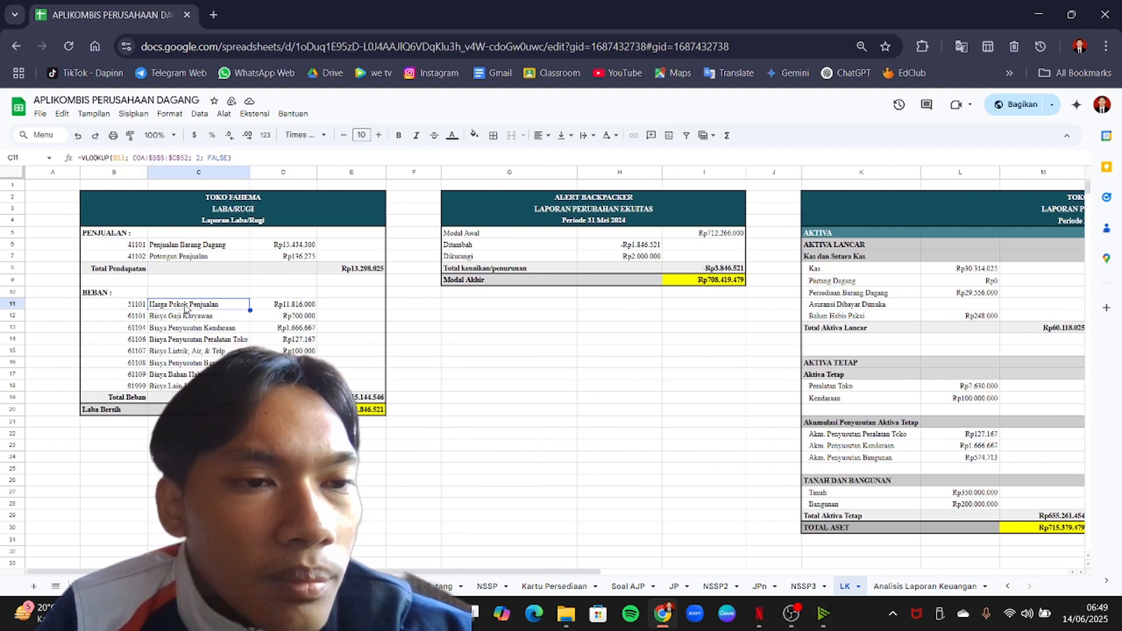
left_click(230, 341)
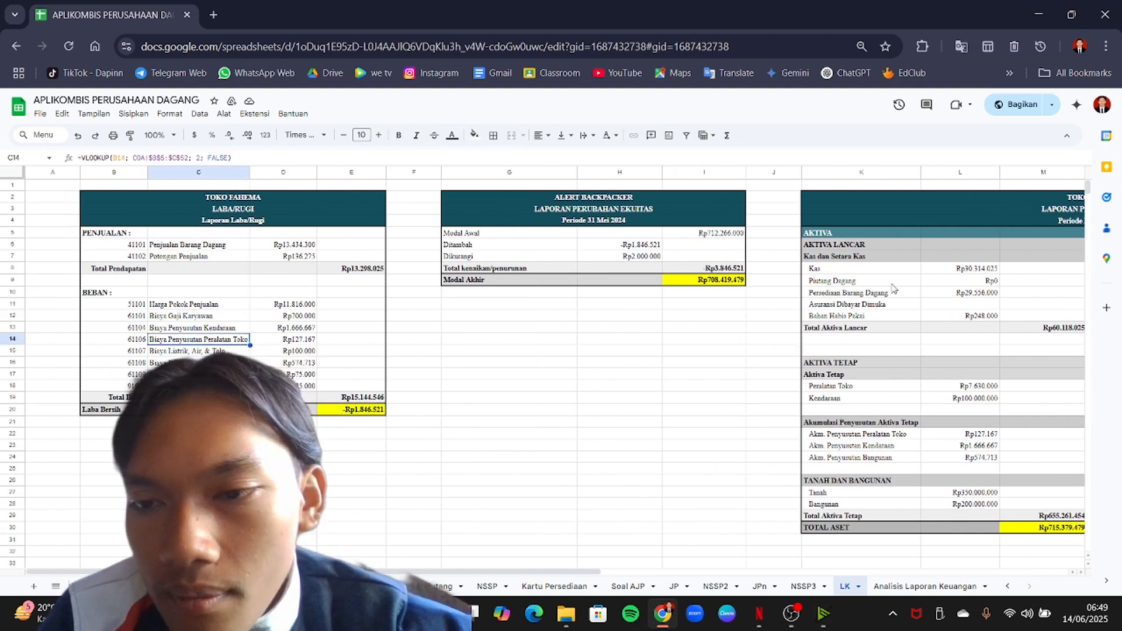
Examine the formulas behind Kas, Laba Bersih and TOTAL ASET in the LK sheet's financial statements.
left_click(973, 272)
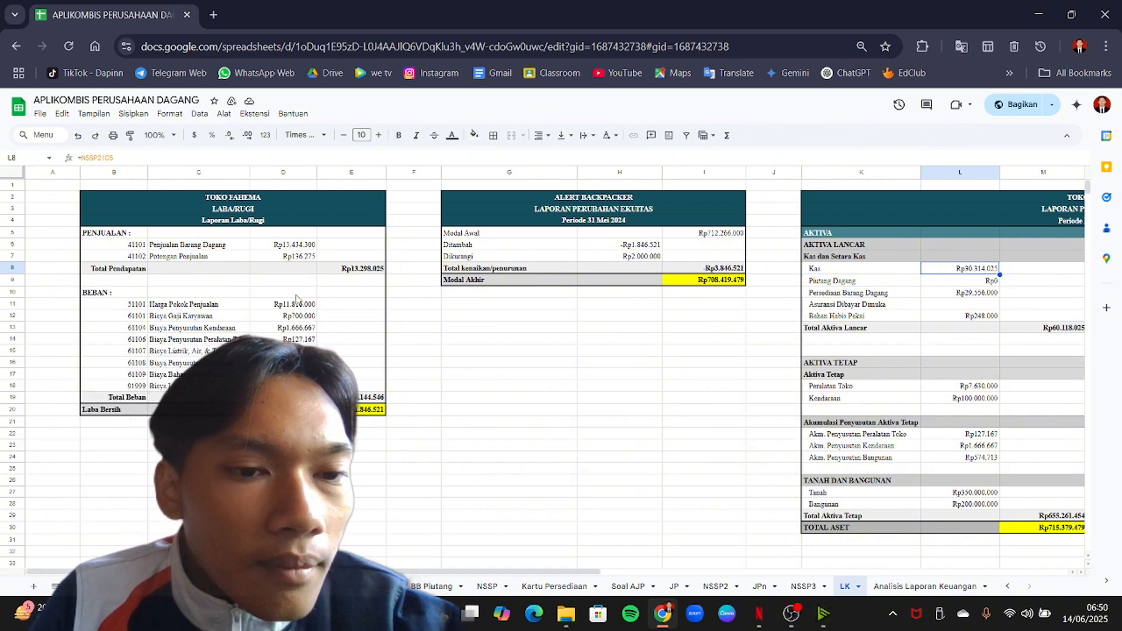
left_click(226, 311)
left_click(369, 411)
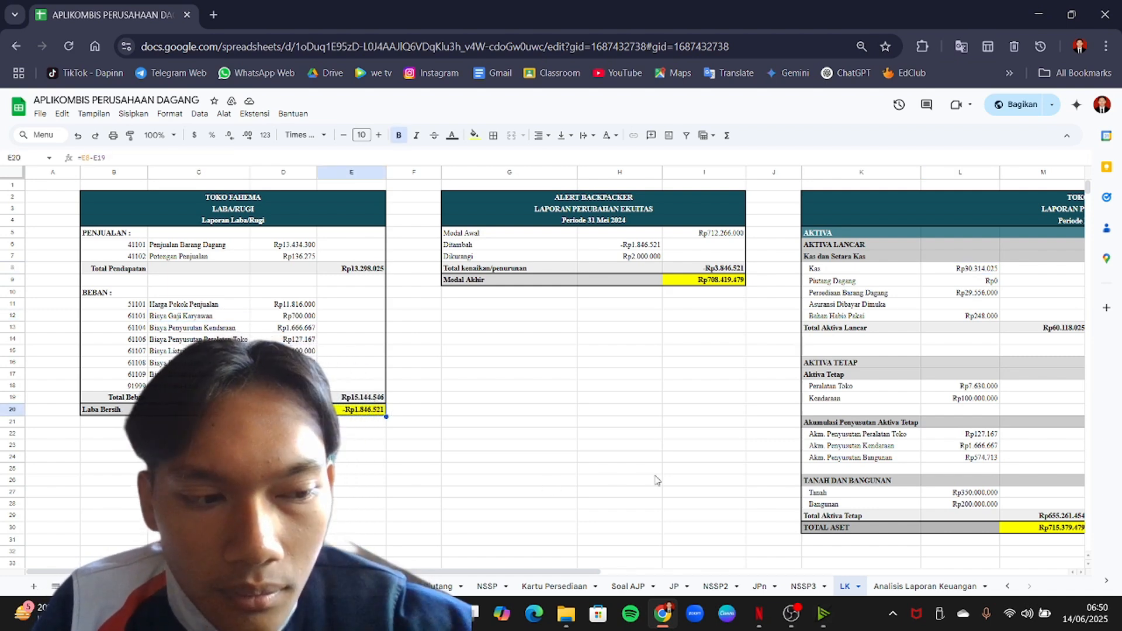
scroll(657, 480, "right", 4)
scroll(657, 480, "right", 5)
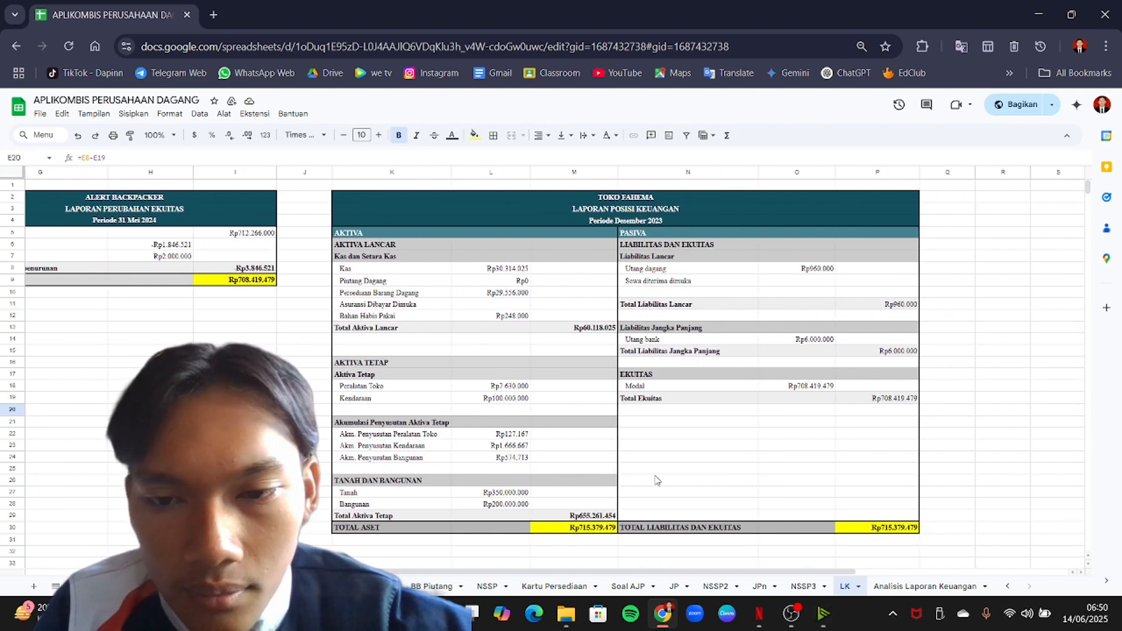
left_click(570, 529)
scroll(421, 586, "up", 5)
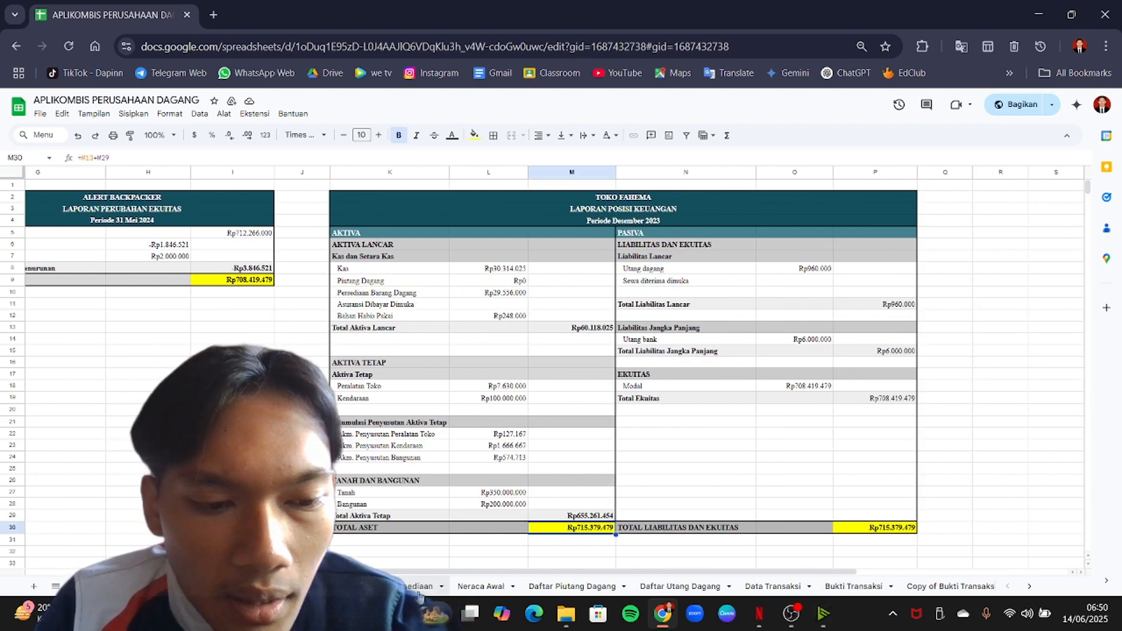
scroll(419, 587, "down", 5)
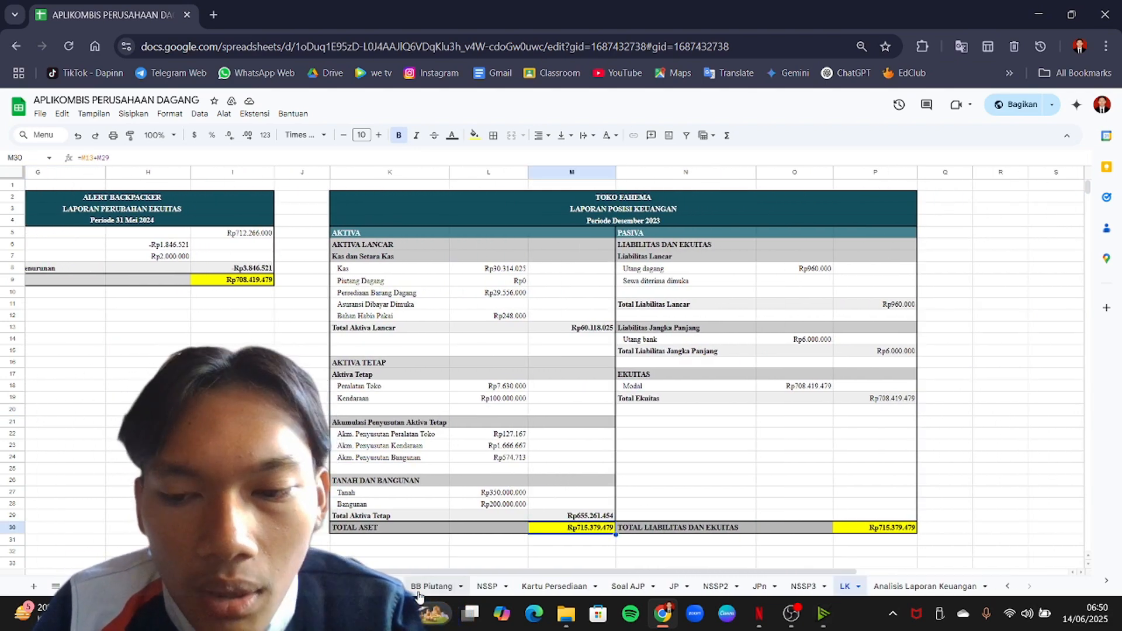
Open the Analisis Laporan Keuangan sheet and inspect the gross profit and percentage formulas of the Gross profit margin ratio.
left_click(947, 587)
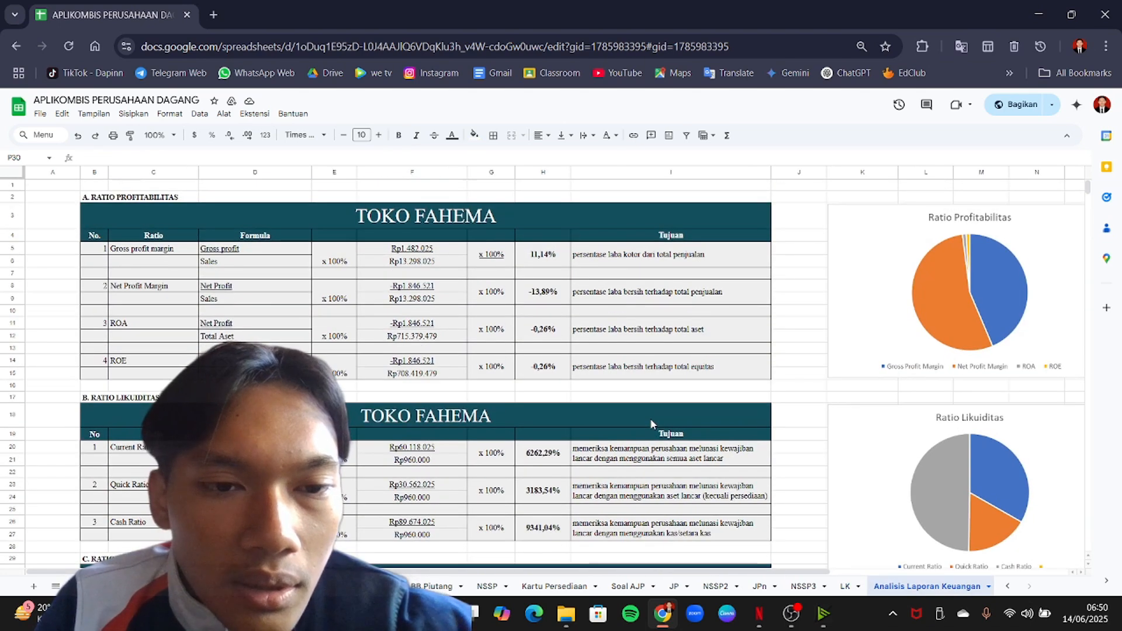
left_click(401, 257)
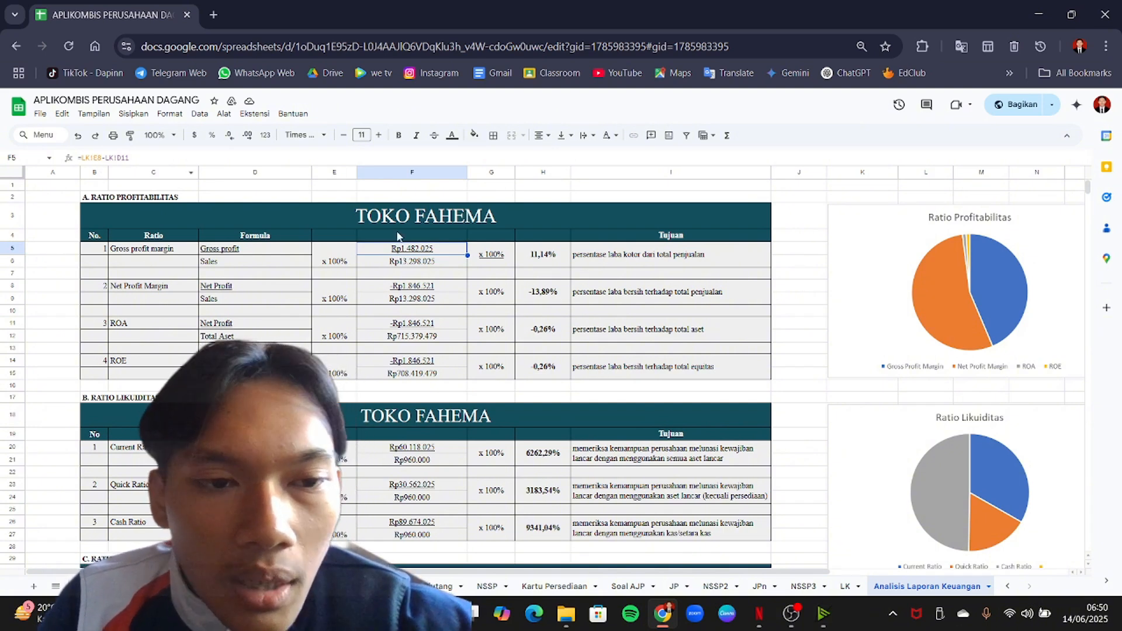
left_click(116, 158)
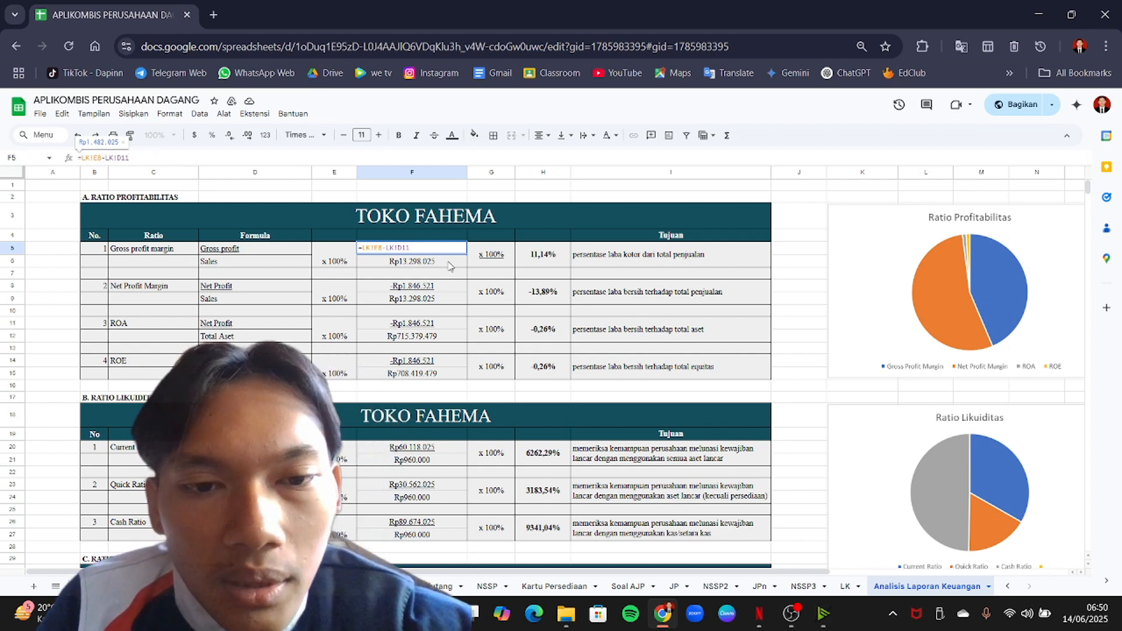
key("Escape")
left_click(538, 259)
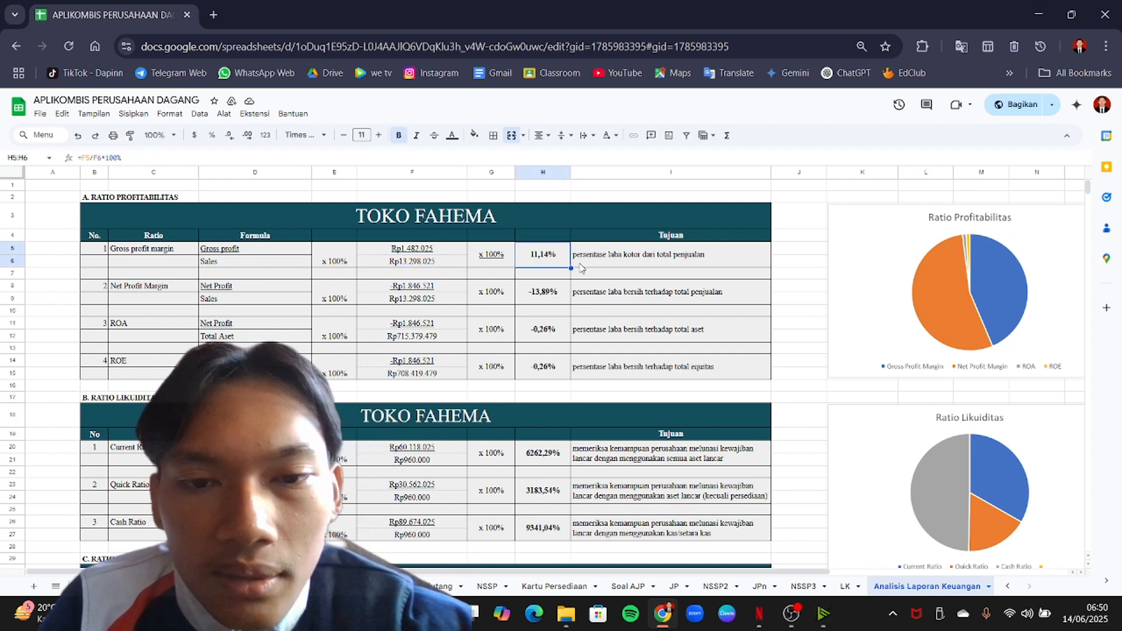
Review the profitability, liquidity and solvency ratio tables with their pie charts, dismissing the chat notification.
scroll(690, 282, "right", 2)
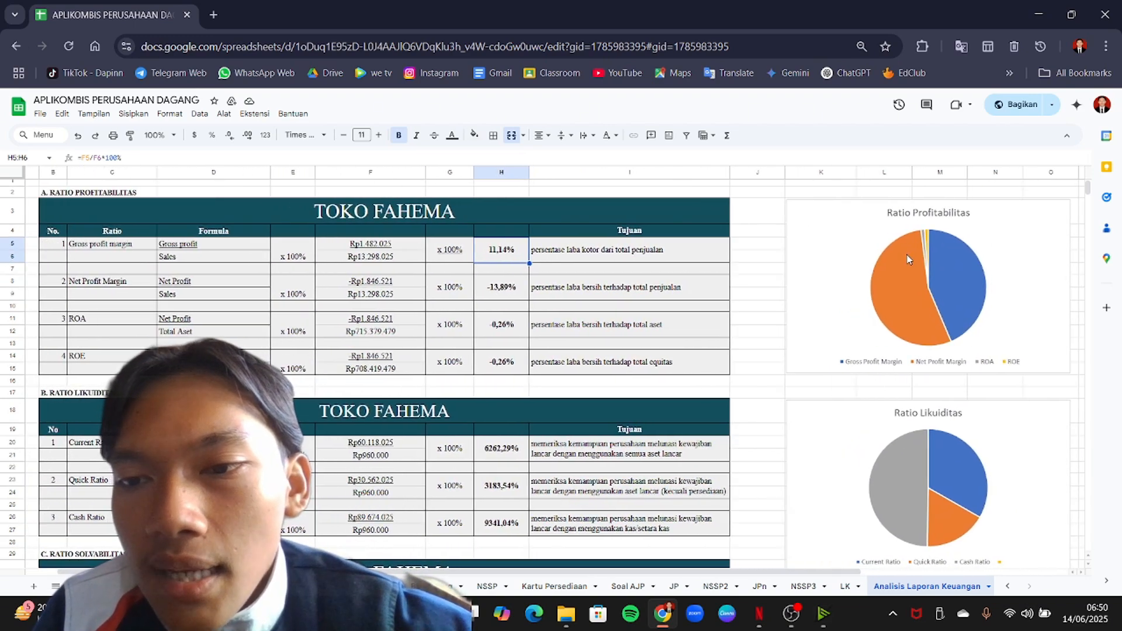
scroll(900, 287, "down", 5)
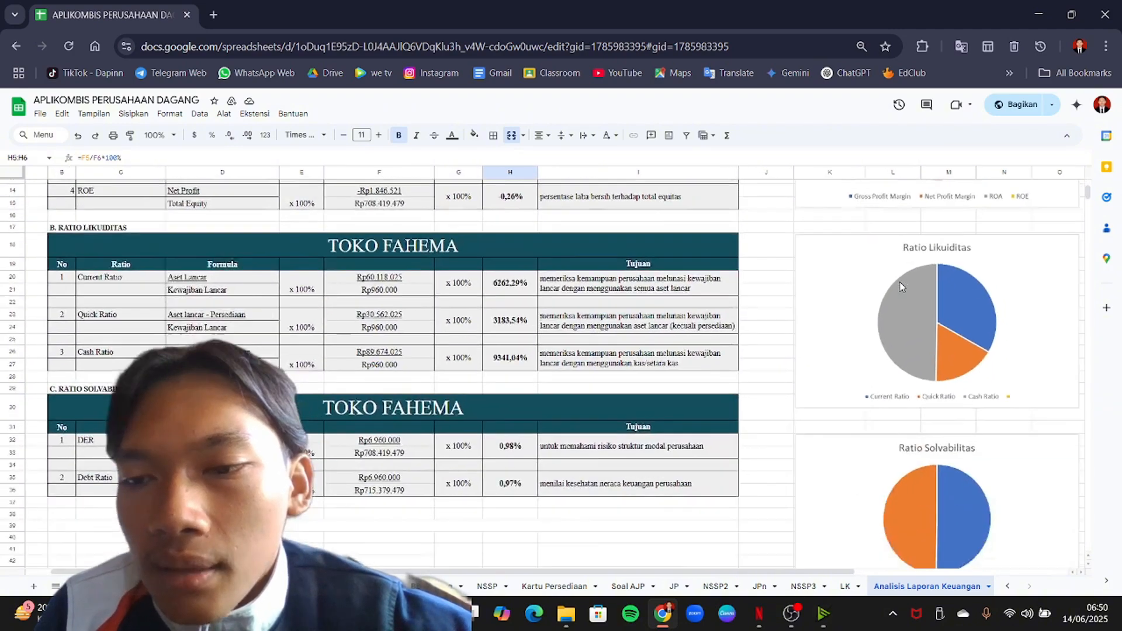
scroll(900, 286, "up", 5)
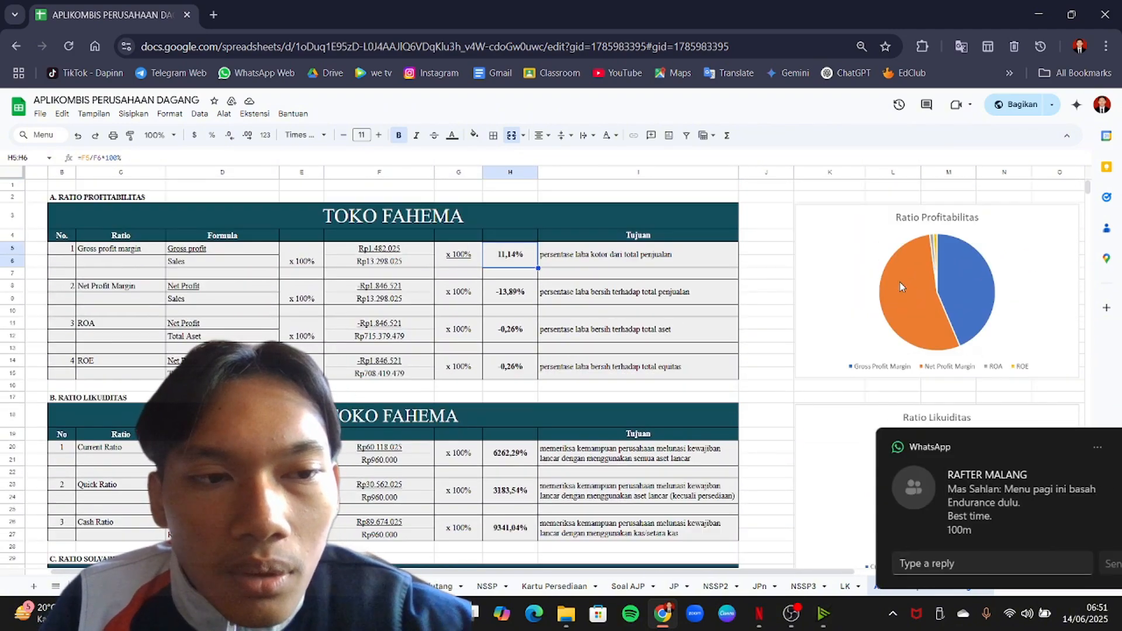
left_click(1091, 448)
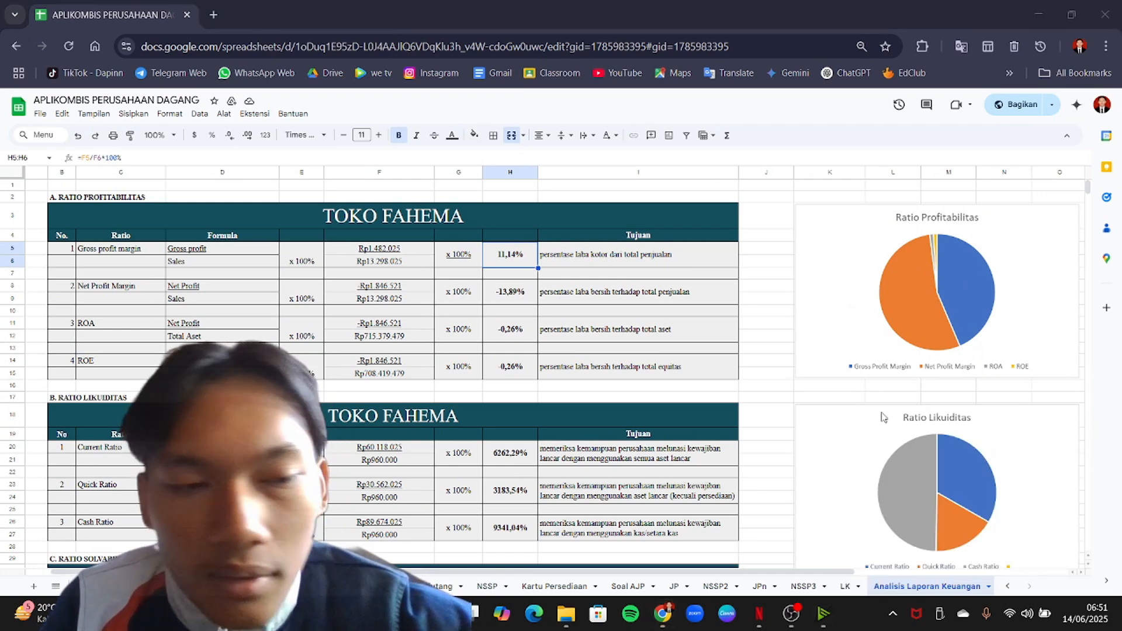
scroll(621, 399, "down", 5)
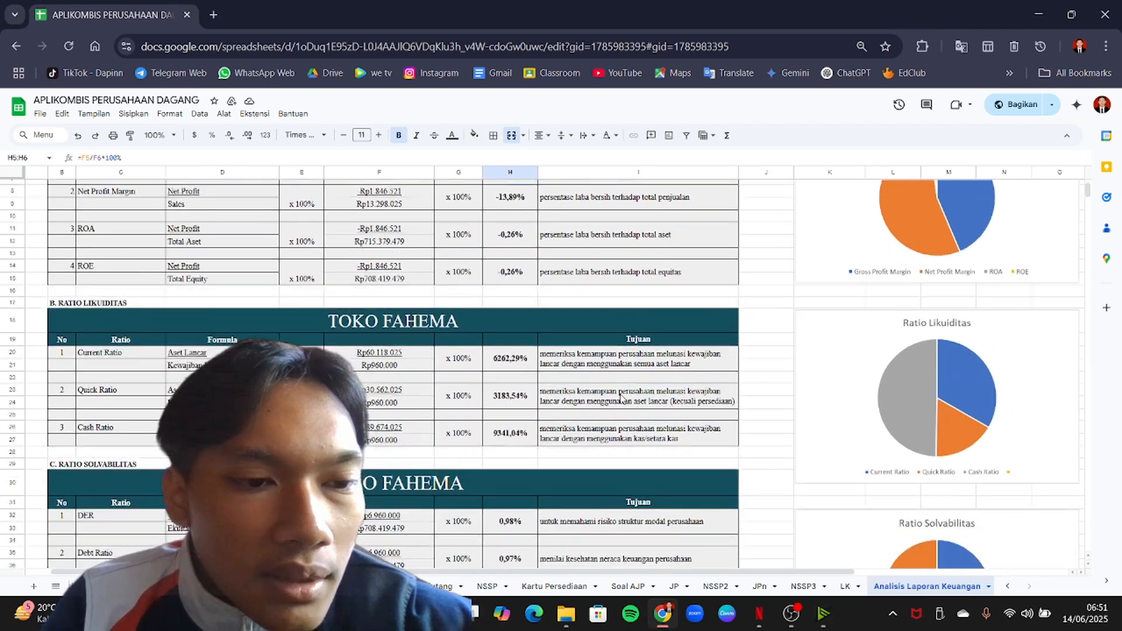
scroll(621, 399, "up", 5)
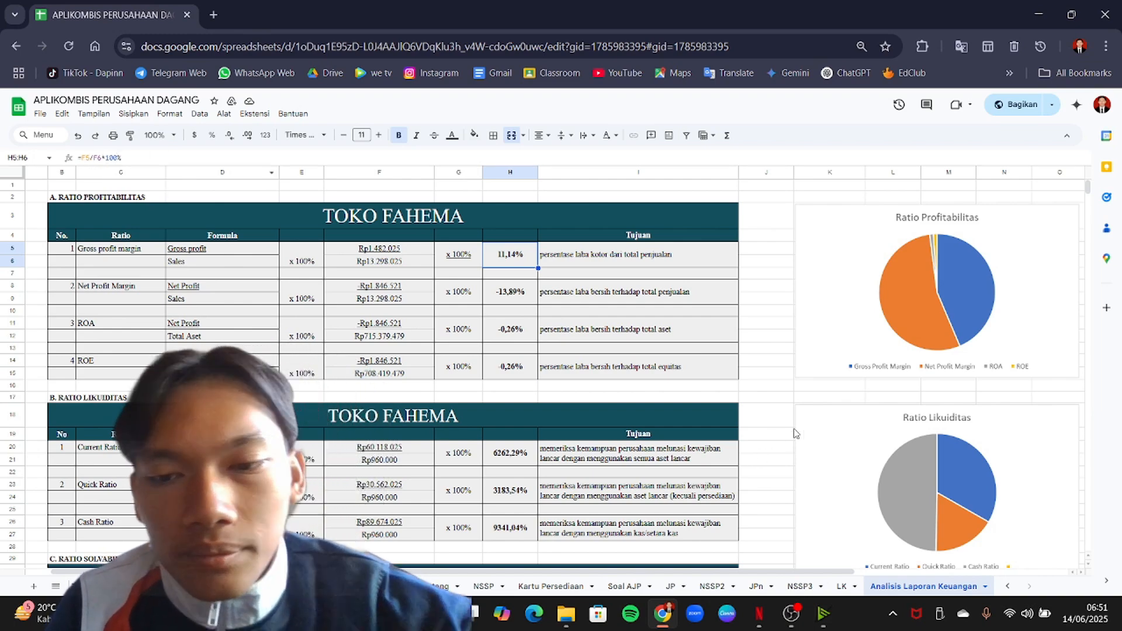
scroll(777, 445, "down", 5)
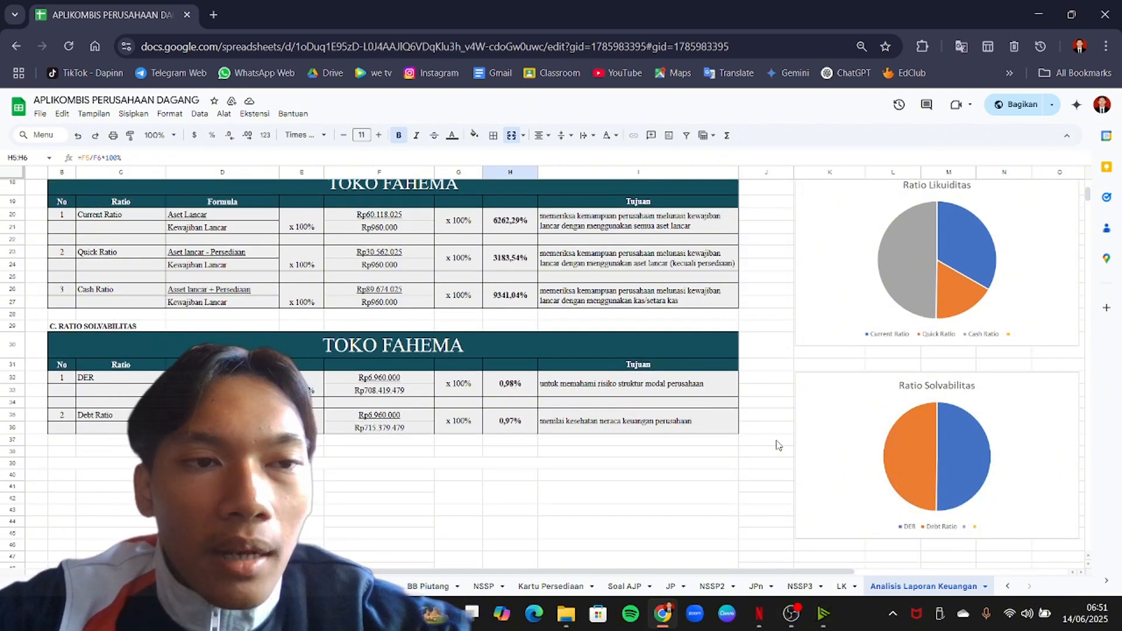
scroll(778, 445, "up", 5)
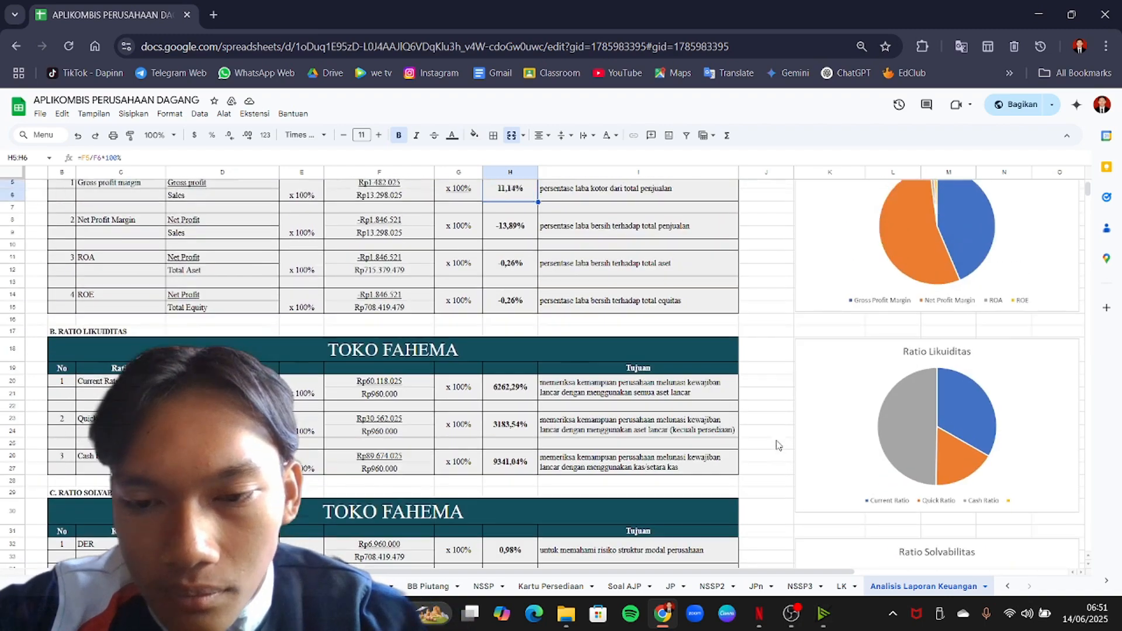